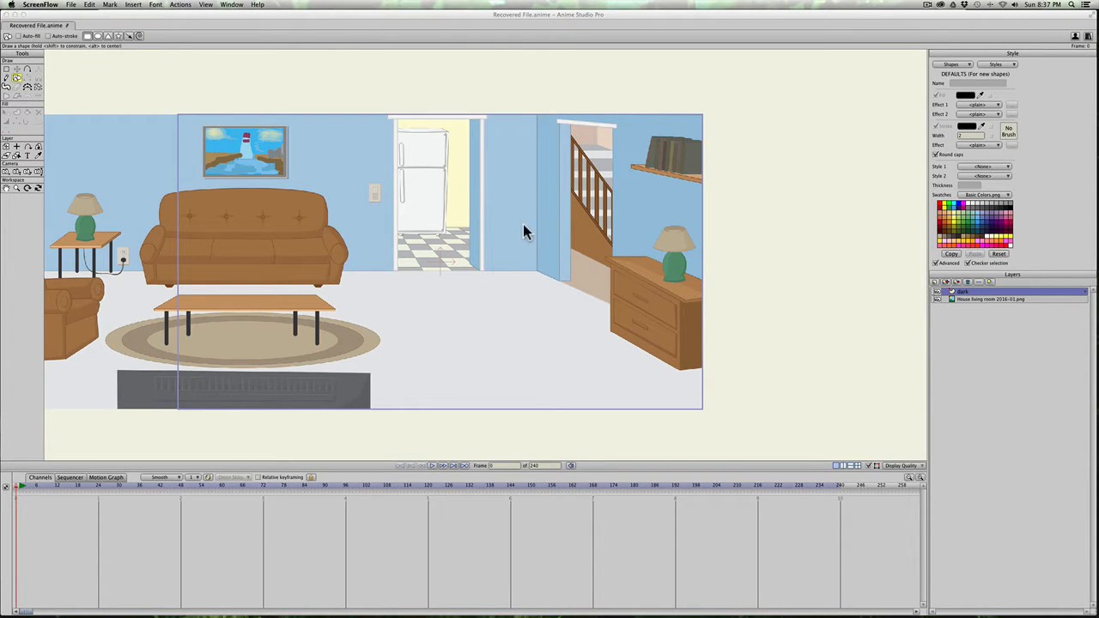
Step: Shift the House living room background image layer very slightly to the left
{"action": "key", "text": "space"}
{"action": "left_click", "coordinate": [992, 299]}
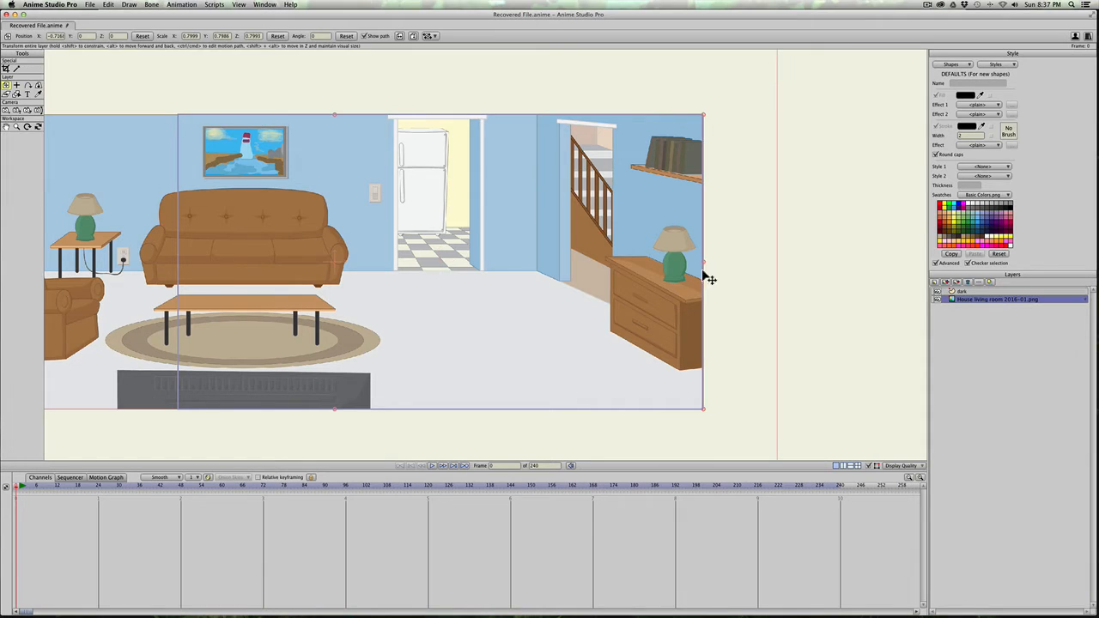
{"action": "left_click_drag", "start_coordinate": [451, 288], "coordinate": [418, 285]}
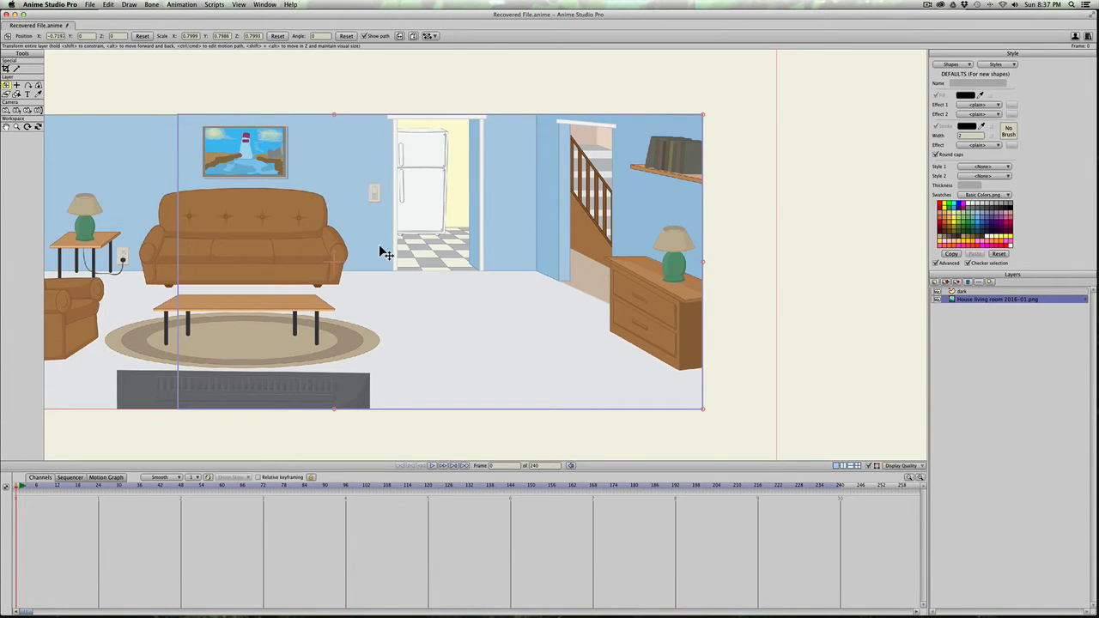
Step: On the dark layer, draw unfilled rectangles around the whole camera frame, the kitchen doorway and the stairway opening
{"action": "left_click", "coordinate": [971, 292]}
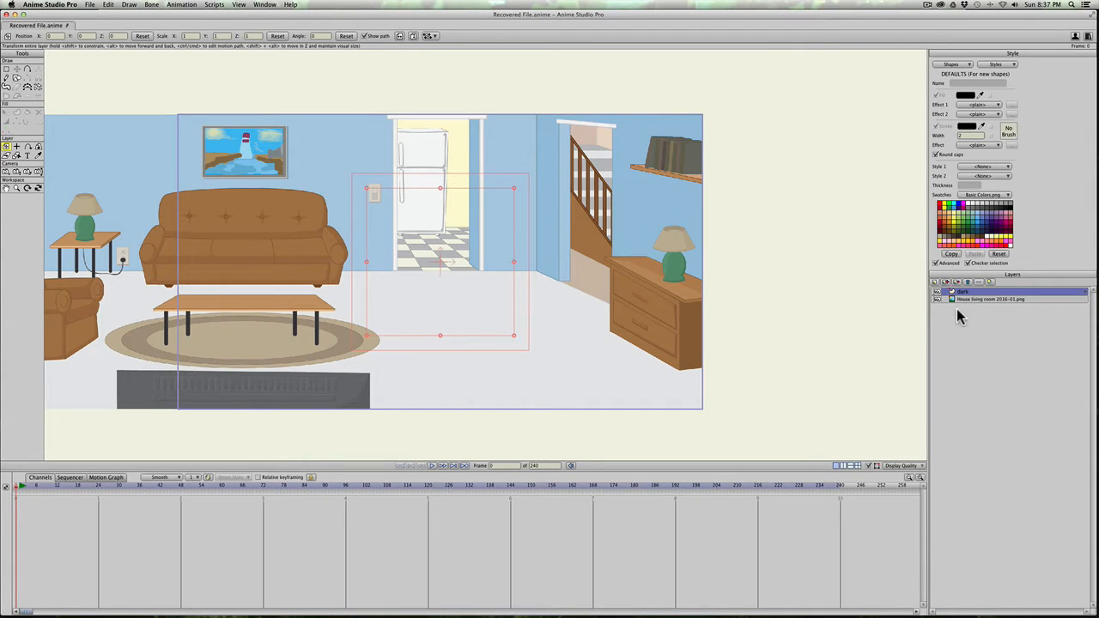
{"action": "left_click", "coordinate": [17, 77]}
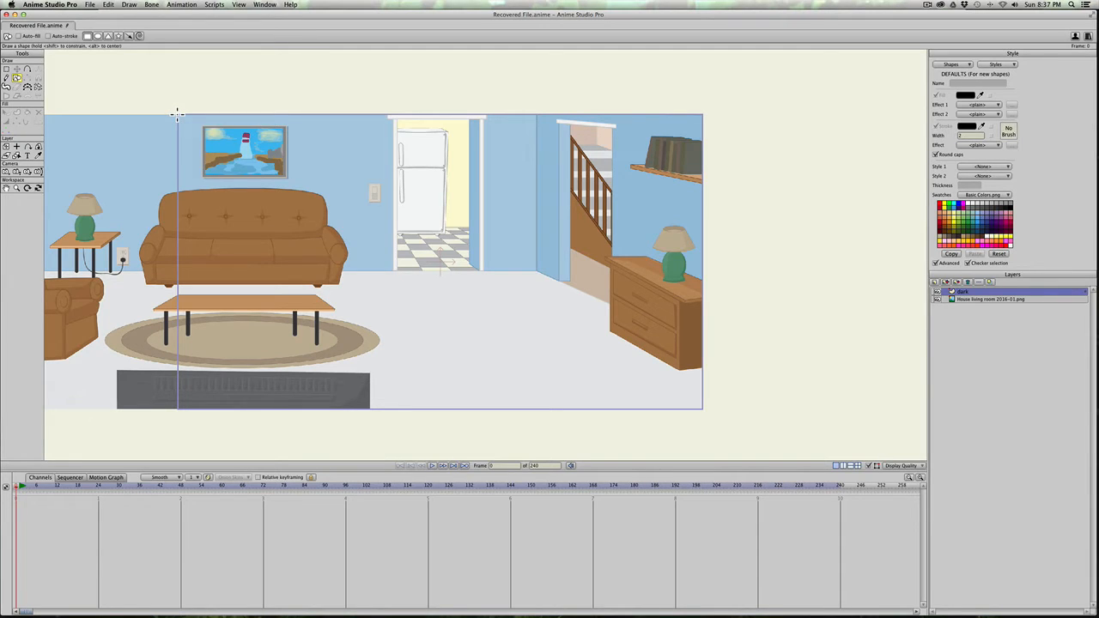
{"action": "left_click_drag", "start_coordinate": [177, 113], "coordinate": [702, 409]}
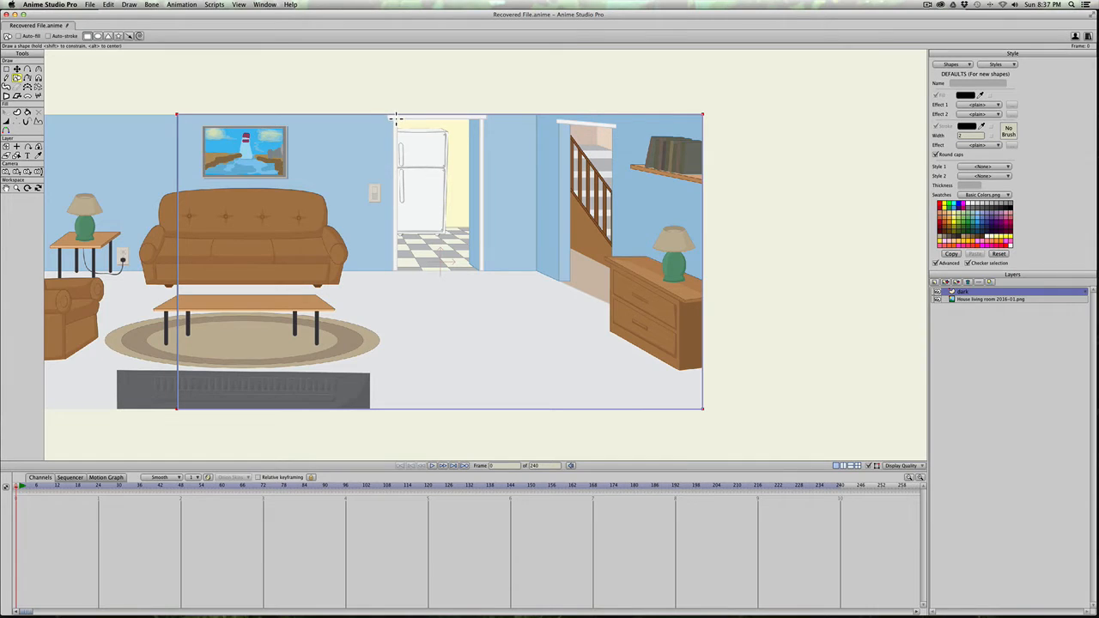
{"action": "left_click_drag", "start_coordinate": [396, 119], "coordinate": [477, 271]}
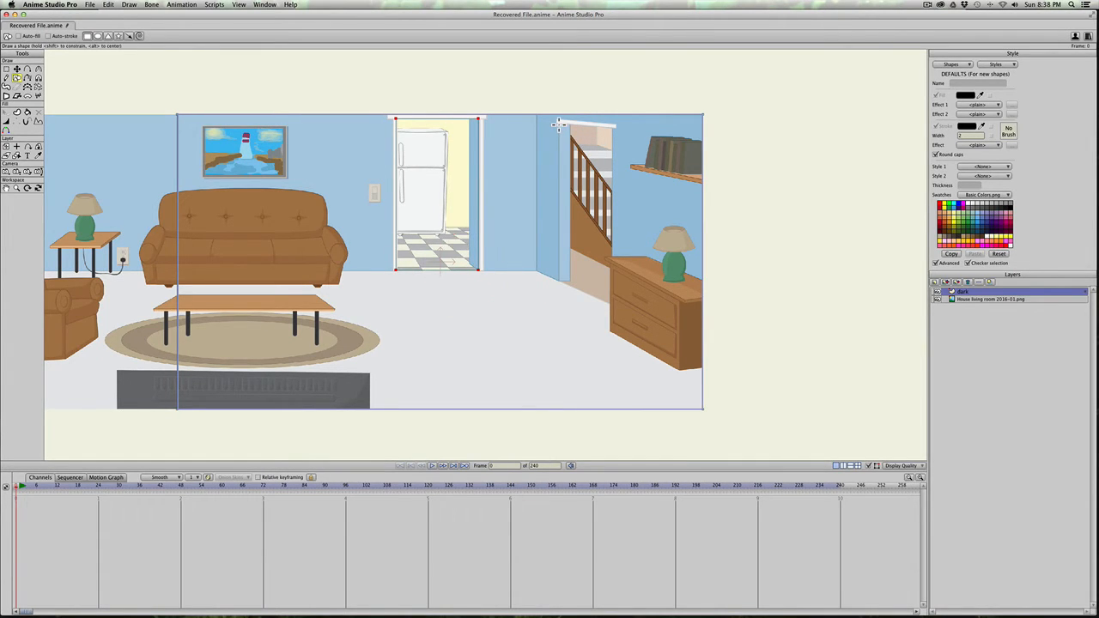
{"action": "left_click_drag", "start_coordinate": [559, 125], "coordinate": [613, 306]}
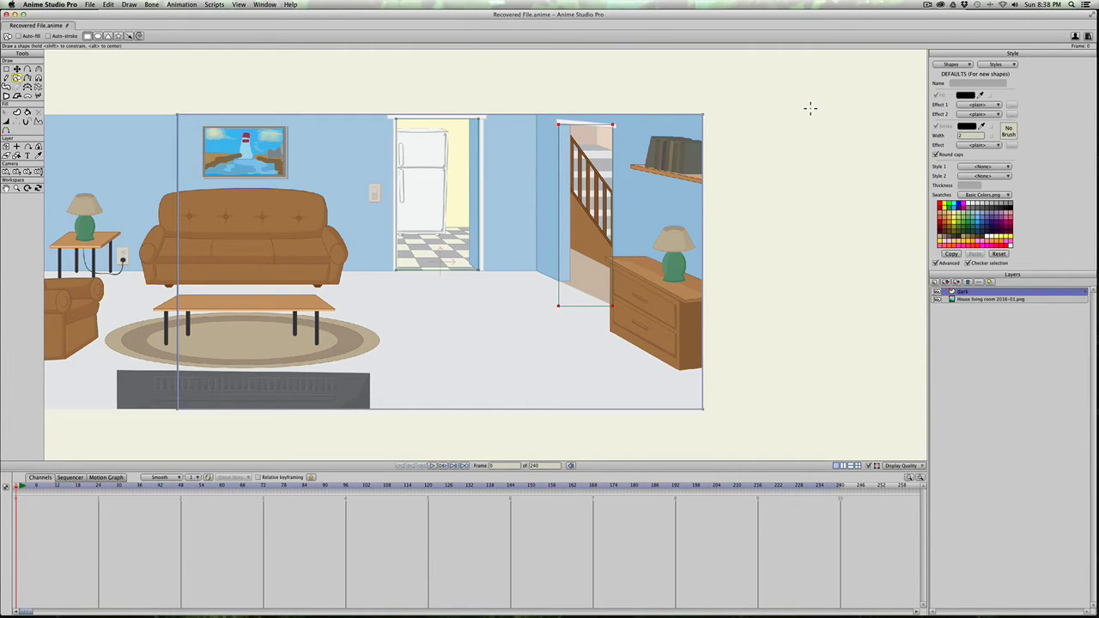
Step: Create a fill shape from the frame rectangle, leaving the kitchen doorway and stairway rectangles cut out as holes
{"action": "left_click", "coordinate": [17, 114]}
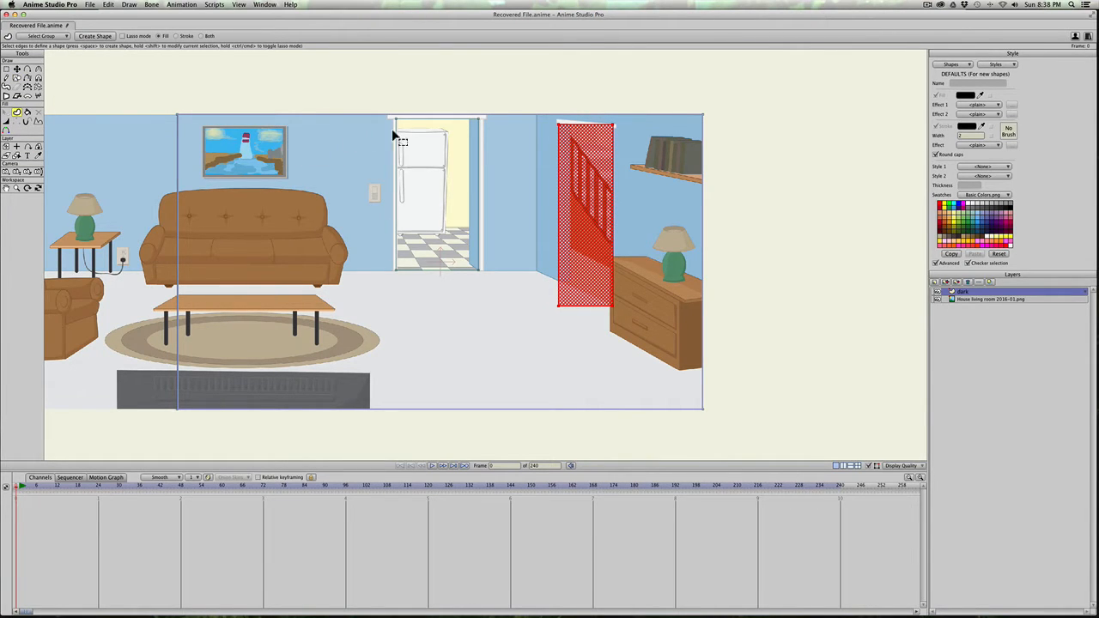
{"action": "left_click", "coordinate": [309, 115]}
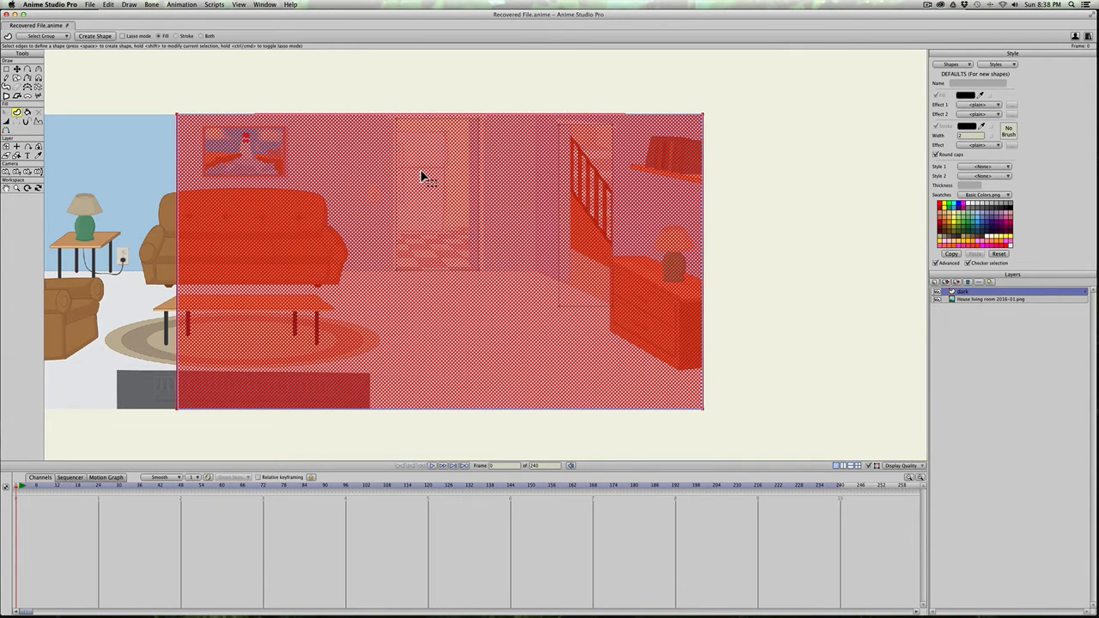
{"action": "key", "text": "shift"}
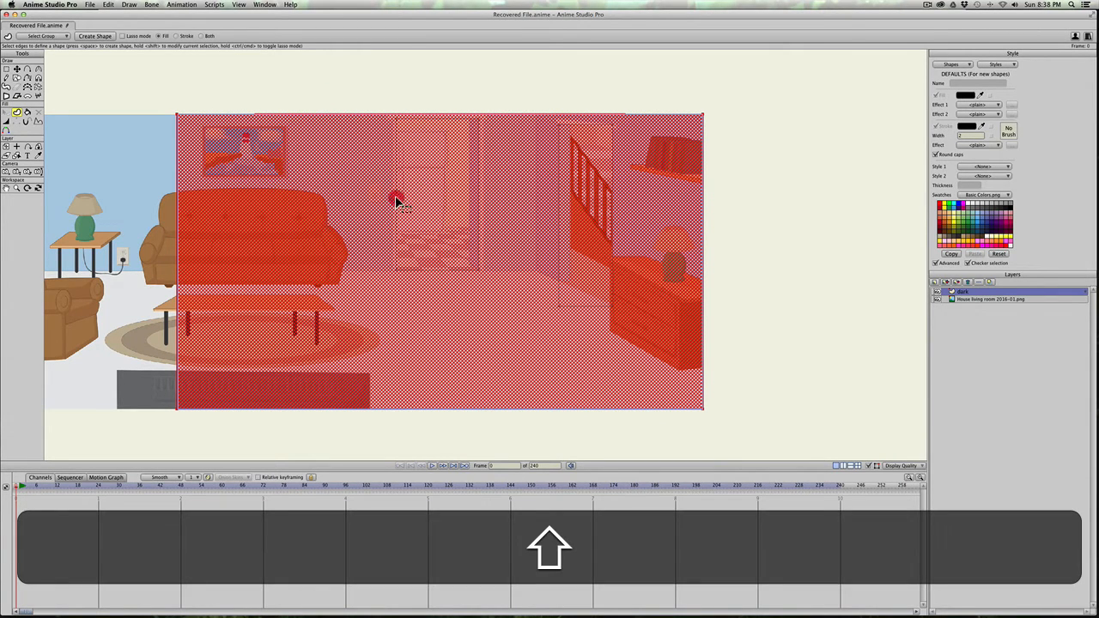
{"action": "left_click", "coordinate": [396, 201], "text": "shift"}
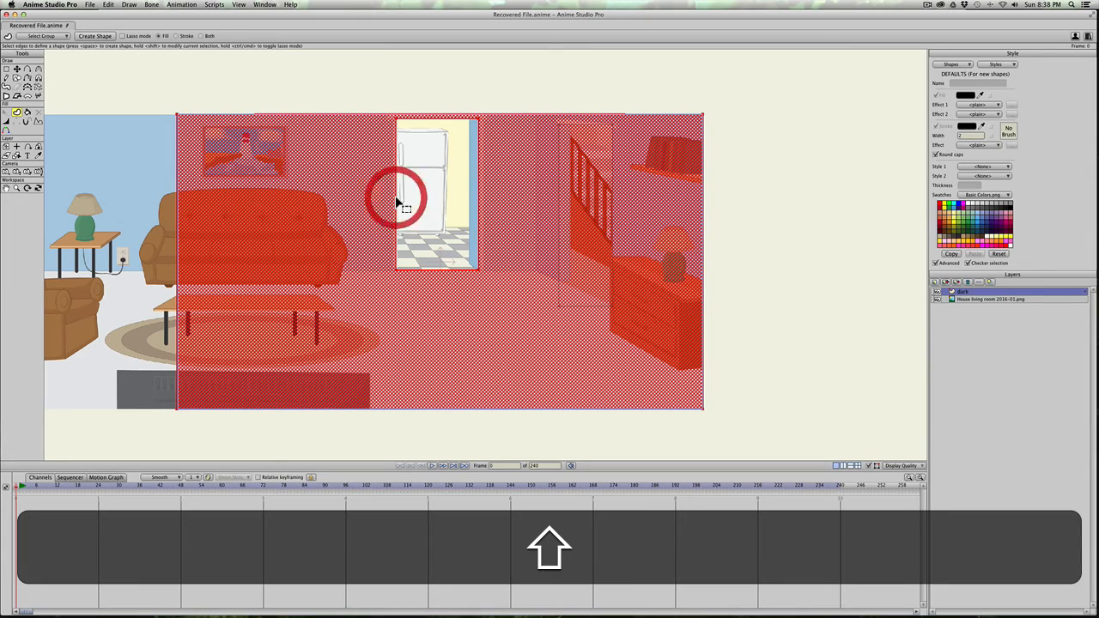
{"action": "left_click", "coordinate": [558, 237], "text": "shift"}
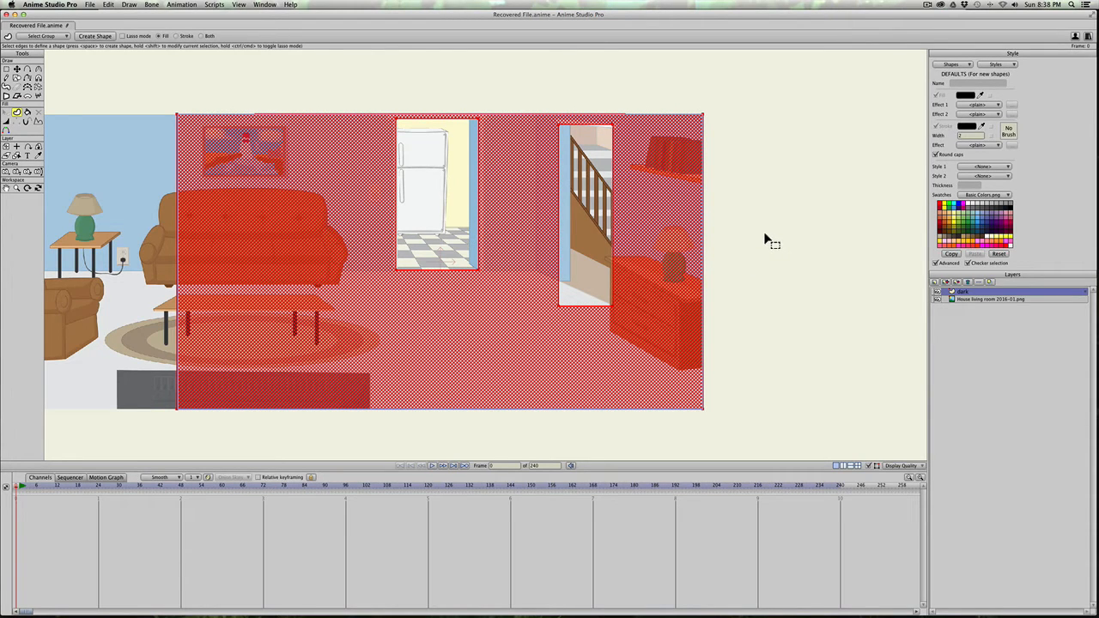
{"action": "key", "text": "space"}
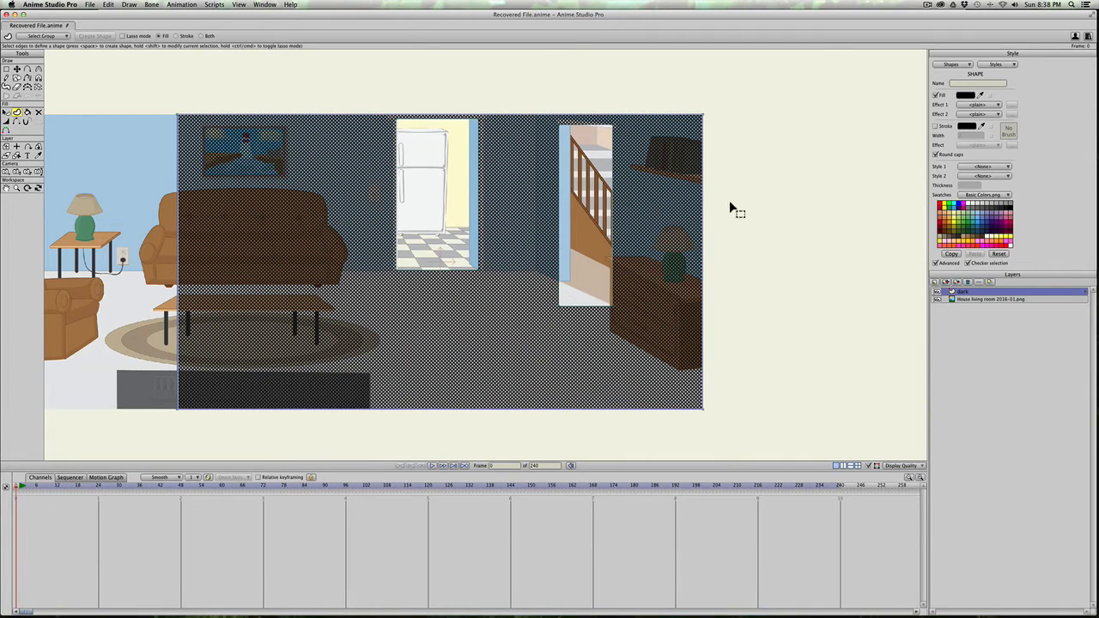
Step: Make the dark shape's black fill semi-transparent with an alpha of 133 and check it in a rendered preview
{"action": "left_click", "coordinate": [965, 97]}
{"action": "left_click", "coordinate": [749, 300]}
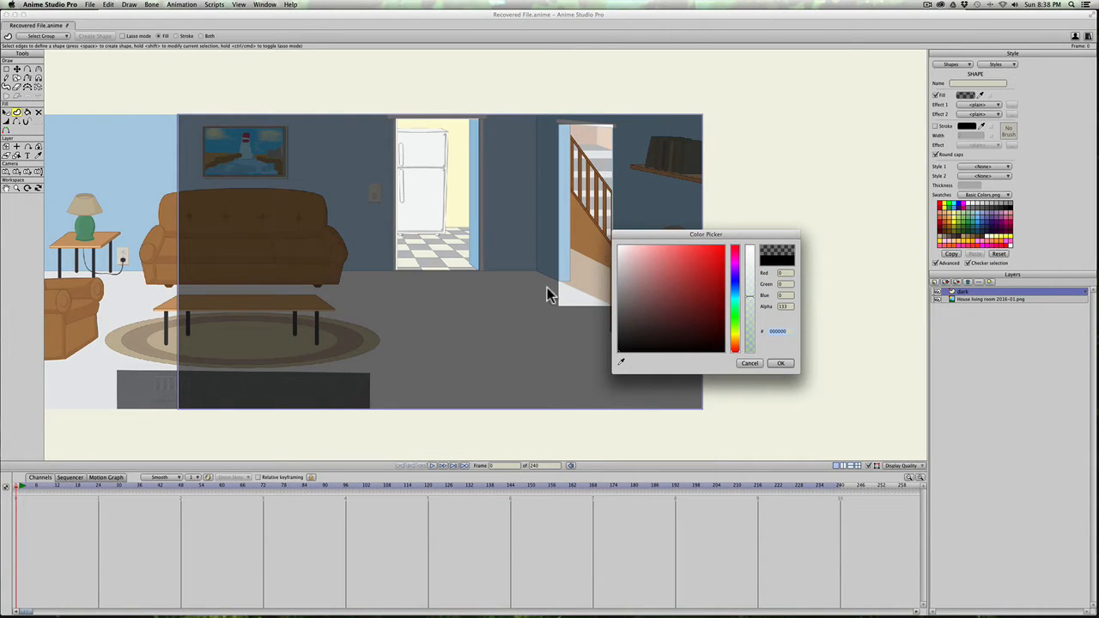
{"action": "left_click", "coordinate": [779, 366]}
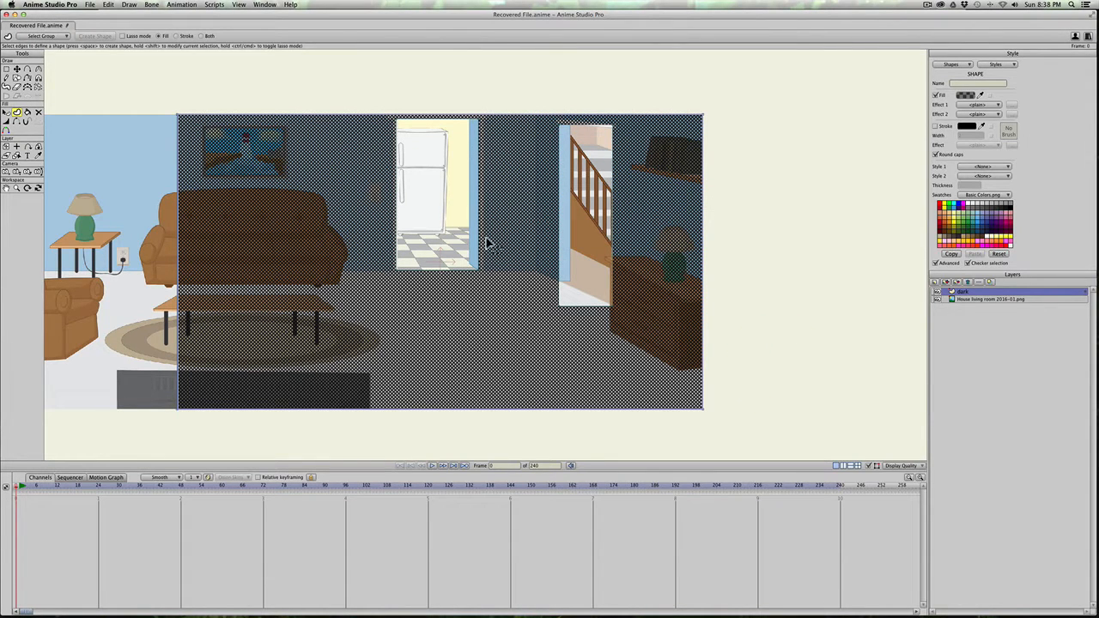
{"action": "key", "text": "super+r"}
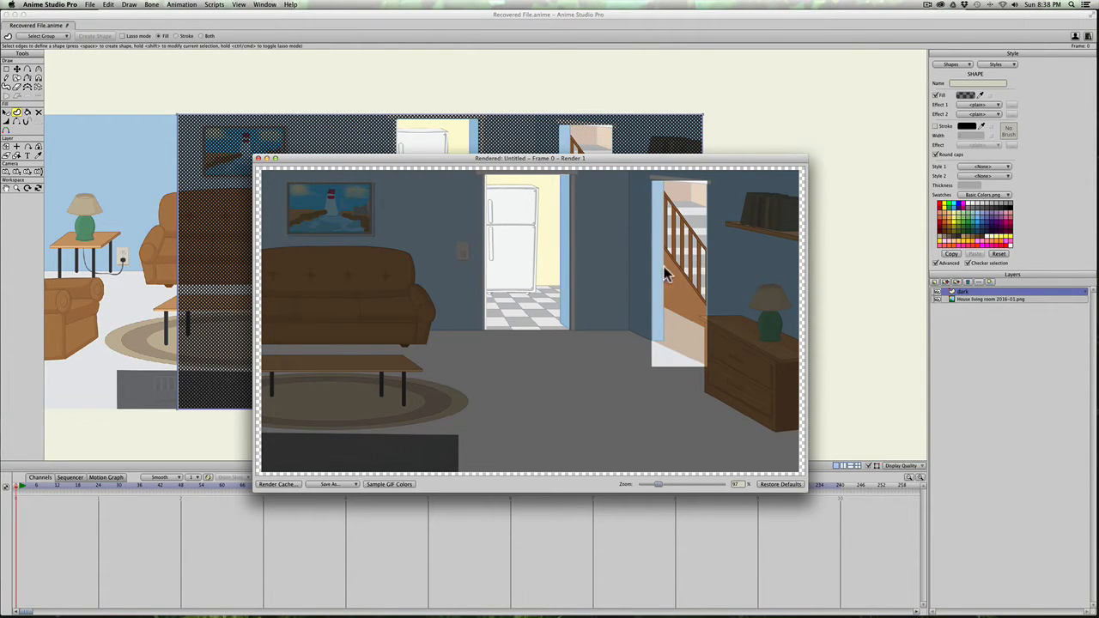
{"action": "left_click", "coordinate": [258, 158]}
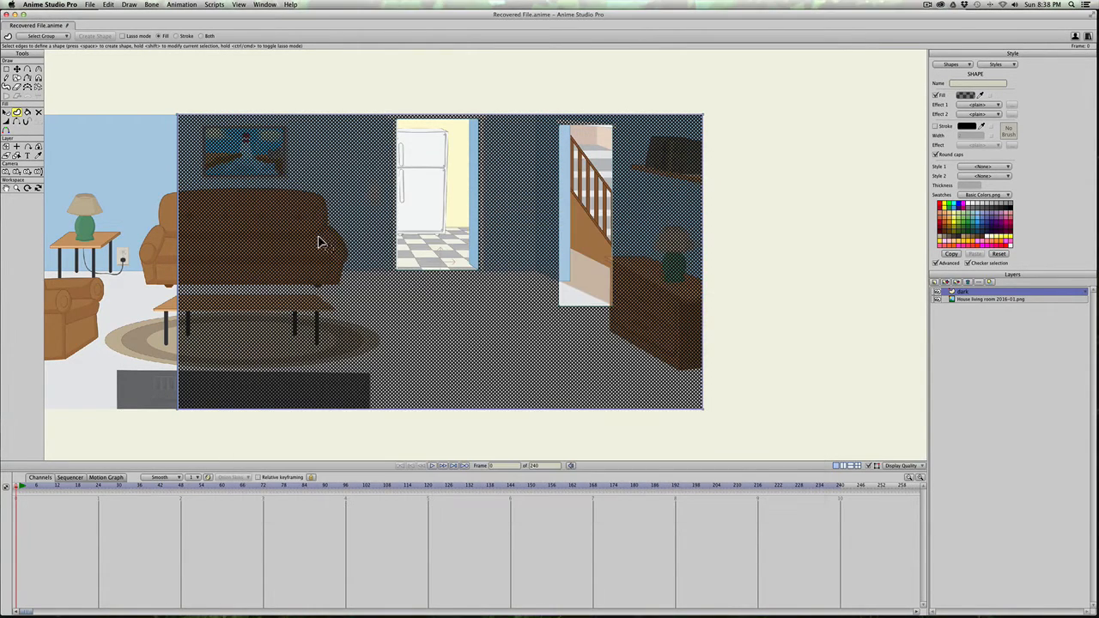
Step: Extend the kitchen doorway cutout with two added points into a widening patch of light across the living room floor
{"action": "scroll", "coordinate": [391, 249], "scroll_direction": "up", "scroll_amount": 1}
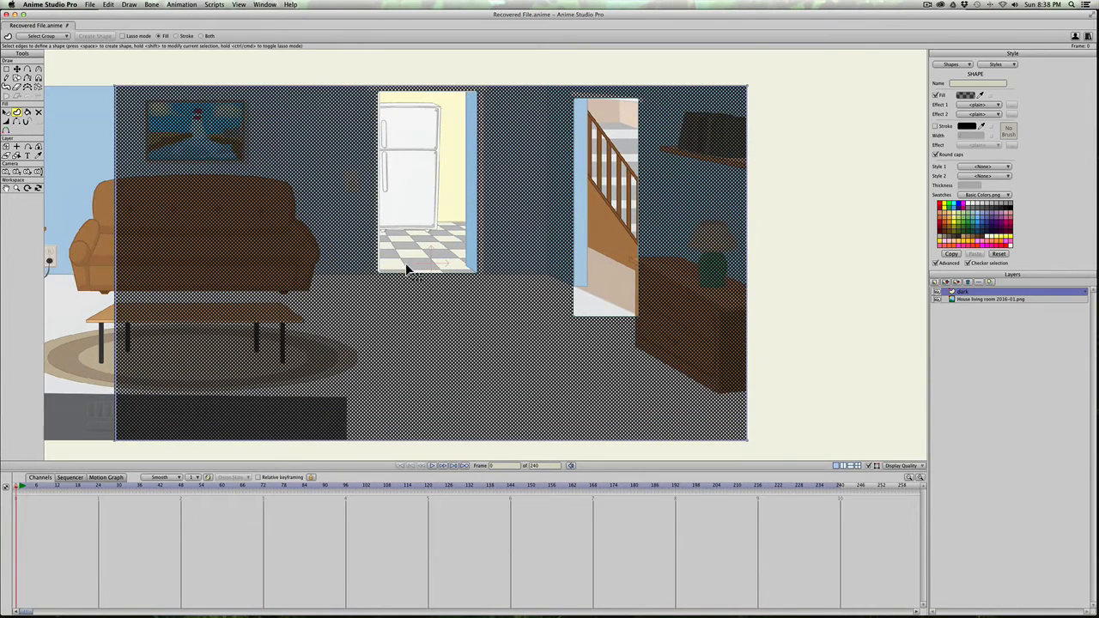
{"action": "key", "text": "t"}
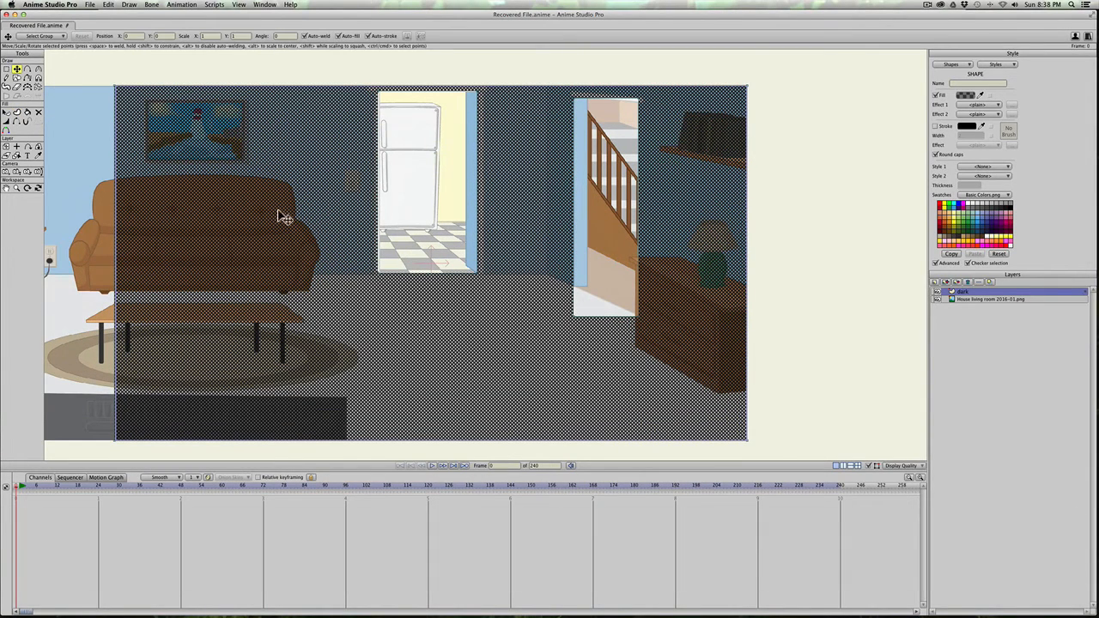
{"action": "key", "text": "a"}
{"action": "left_click_drag", "start_coordinate": [392, 272], "coordinate": [334, 361]}
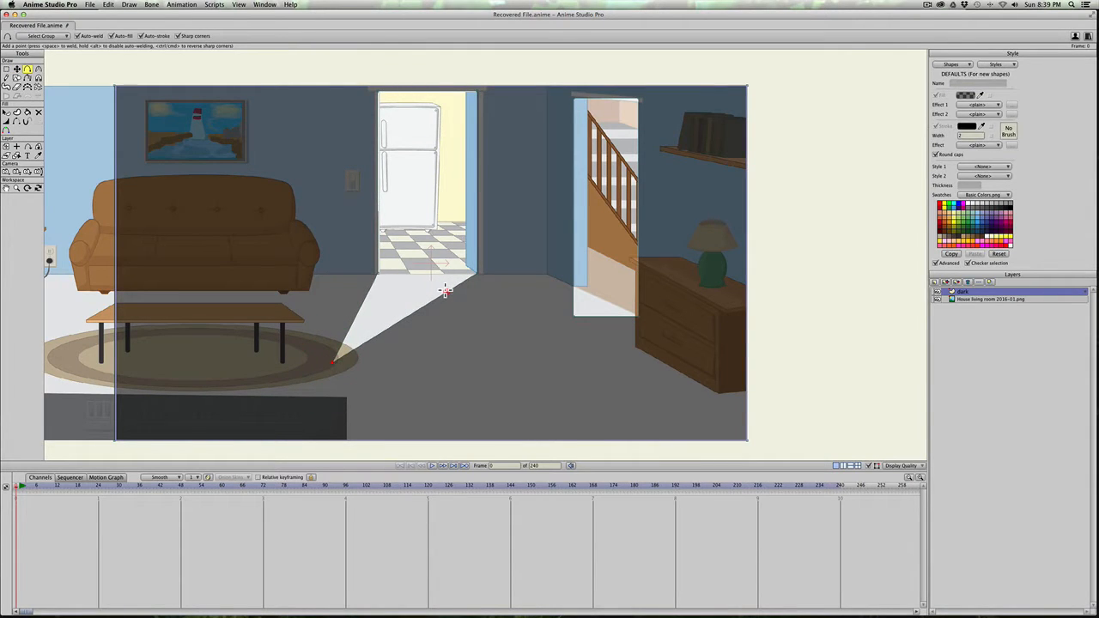
{"action": "left_click_drag", "start_coordinate": [445, 292], "coordinate": [548, 360]}
{"action": "key", "text": "t"}
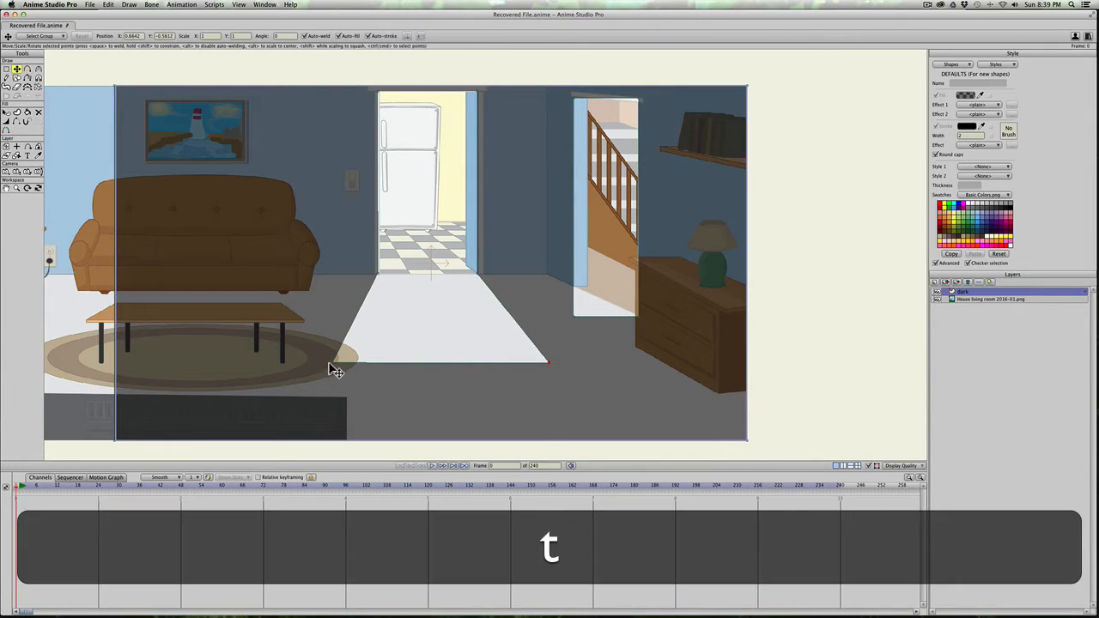
{"action": "left_click_drag", "start_coordinate": [329, 368], "coordinate": [332, 378]}
{"action": "left_click", "coordinate": [548, 365]}
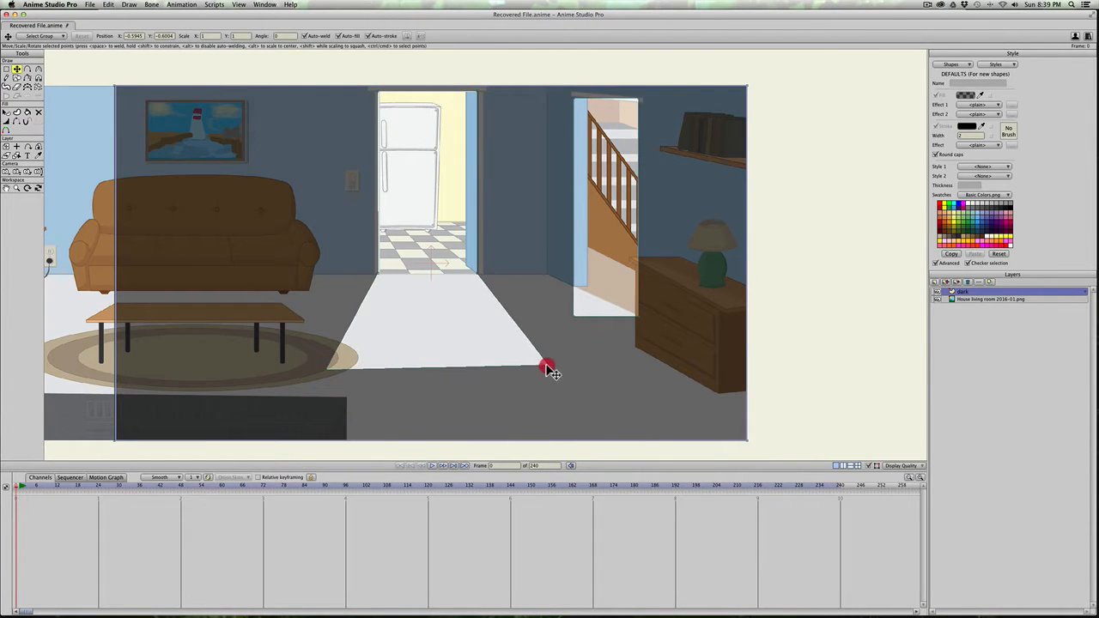
Step: Add a point where the stairway opening's left edge meets the floor and pull the cutout's lower-left corner out into a light patch
{"action": "key", "text": "a"}
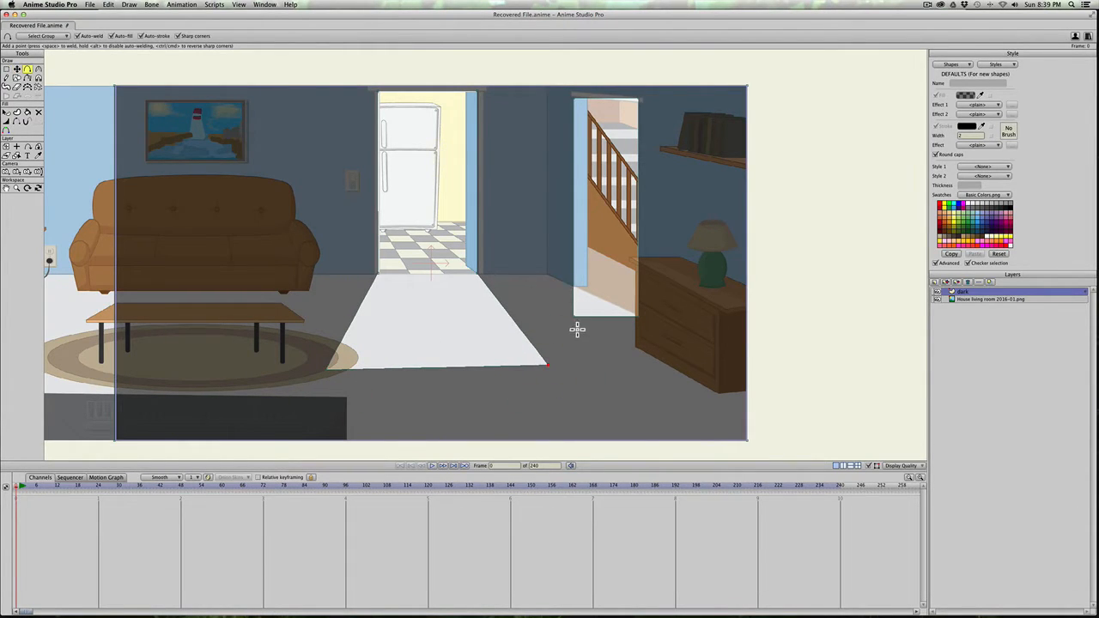
{"action": "key", "text": "t"}
{"action": "key", "text": "a"}
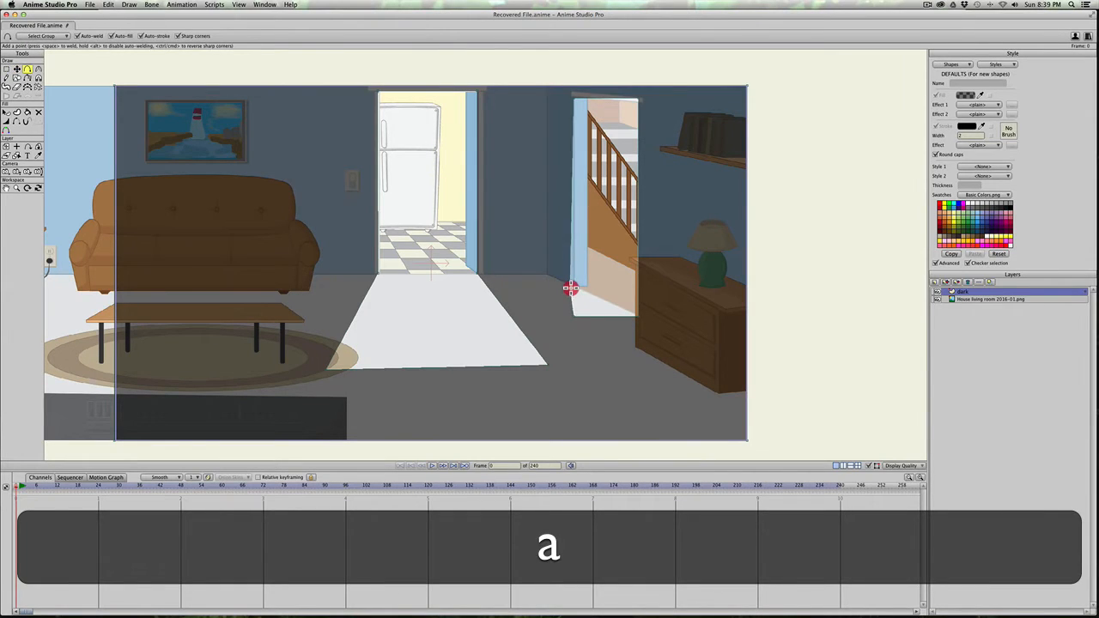
{"action": "key", "text": "t"}
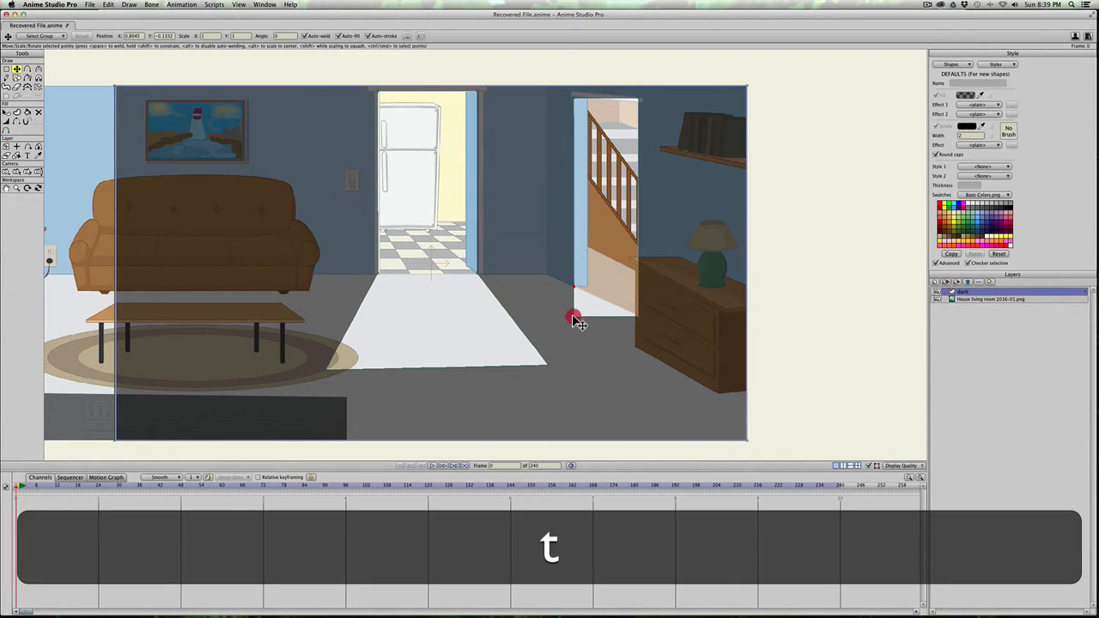
{"action": "left_click_drag", "start_coordinate": [574, 319], "coordinate": [516, 301]}
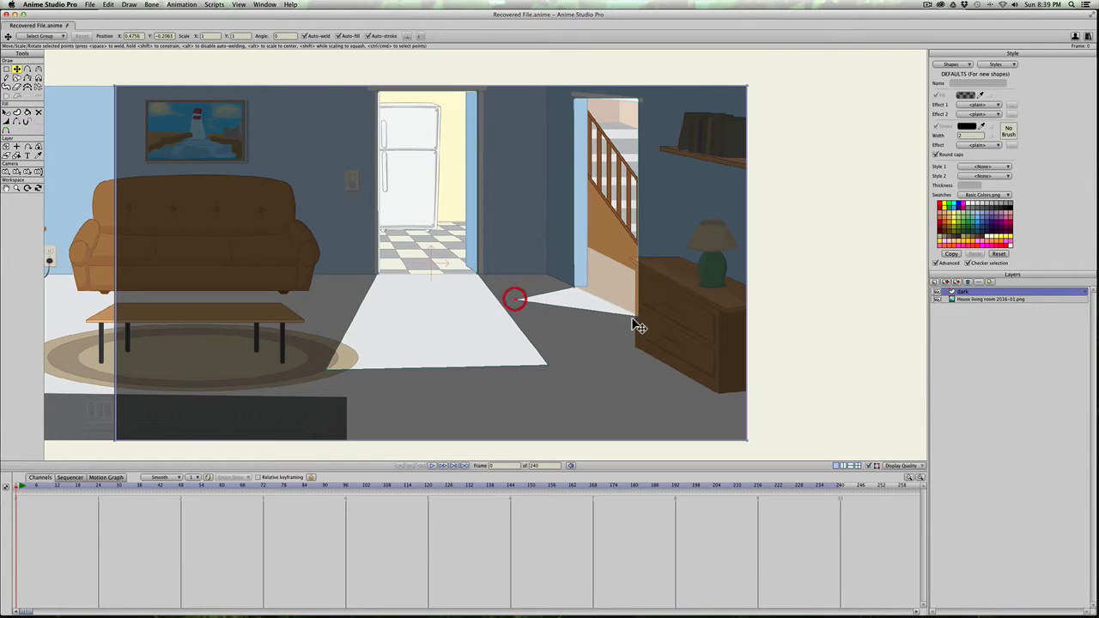
{"action": "key", "text": "t"}
{"action": "left_click_drag", "start_coordinate": [638, 317], "coordinate": [451, 304]}
Step: Add points on the stairway cutout's right edge and fit them to the top corner and side of the dresser
{"action": "scroll", "coordinate": [634, 320], "scroll_direction": "up", "scroll_amount": 5}
{"action": "key", "text": "space"}
{"action": "key", "text": "a"}
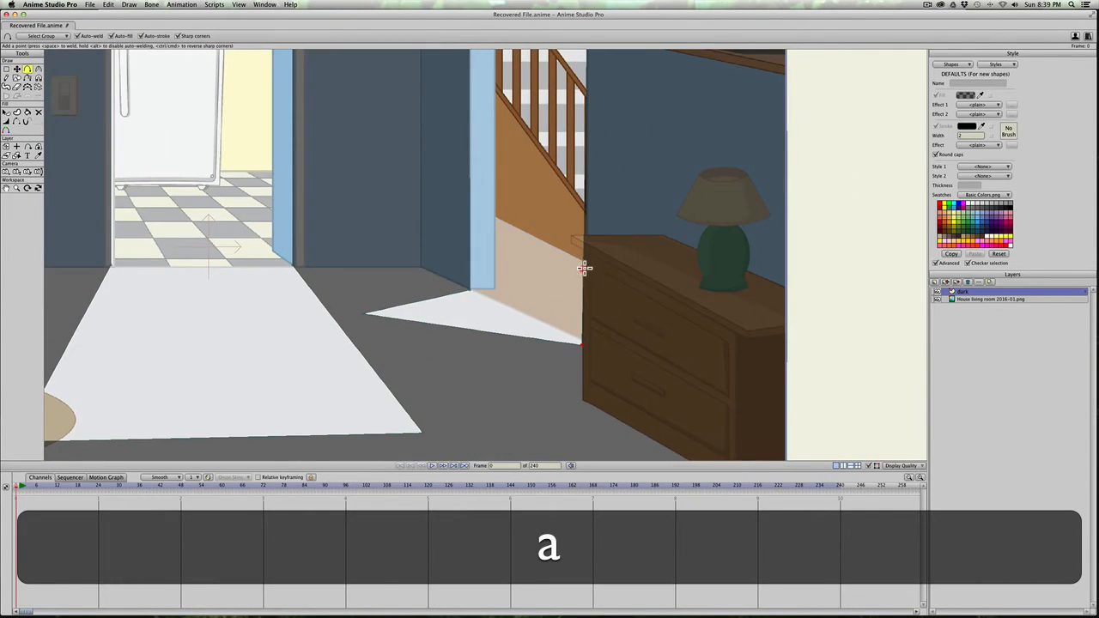
{"action": "left_click_drag", "start_coordinate": [584, 269], "coordinate": [575, 244]}
{"action": "key", "text": "t"}
{"action": "key", "text": "a"}
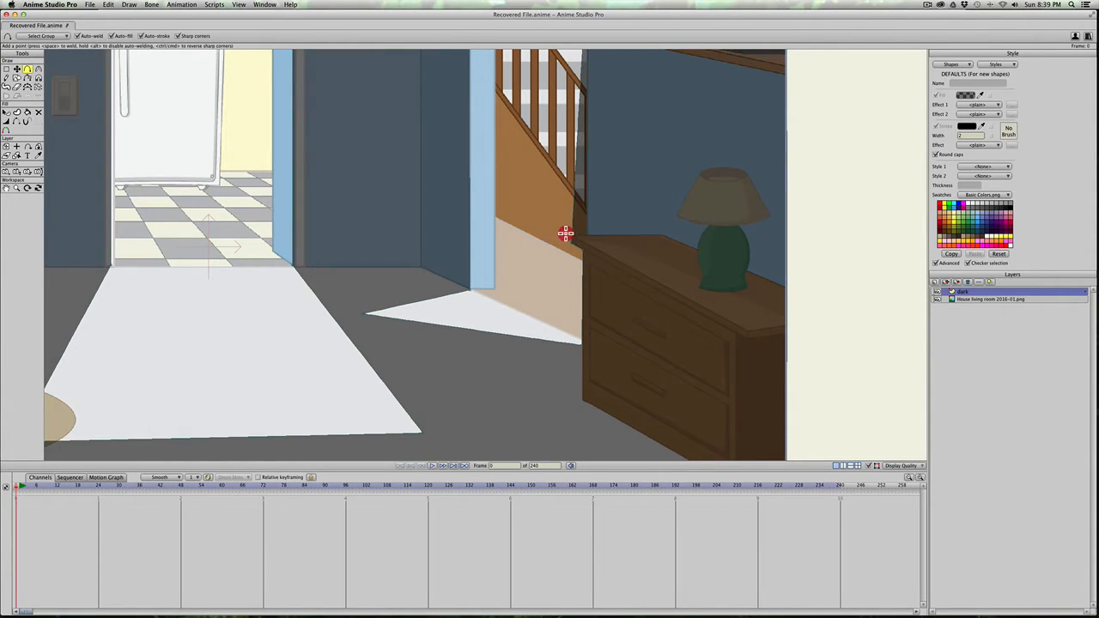
{"action": "left_click", "coordinate": [565, 234]}
{"action": "key", "text": "super+z"}
{"action": "key", "text": "t"}
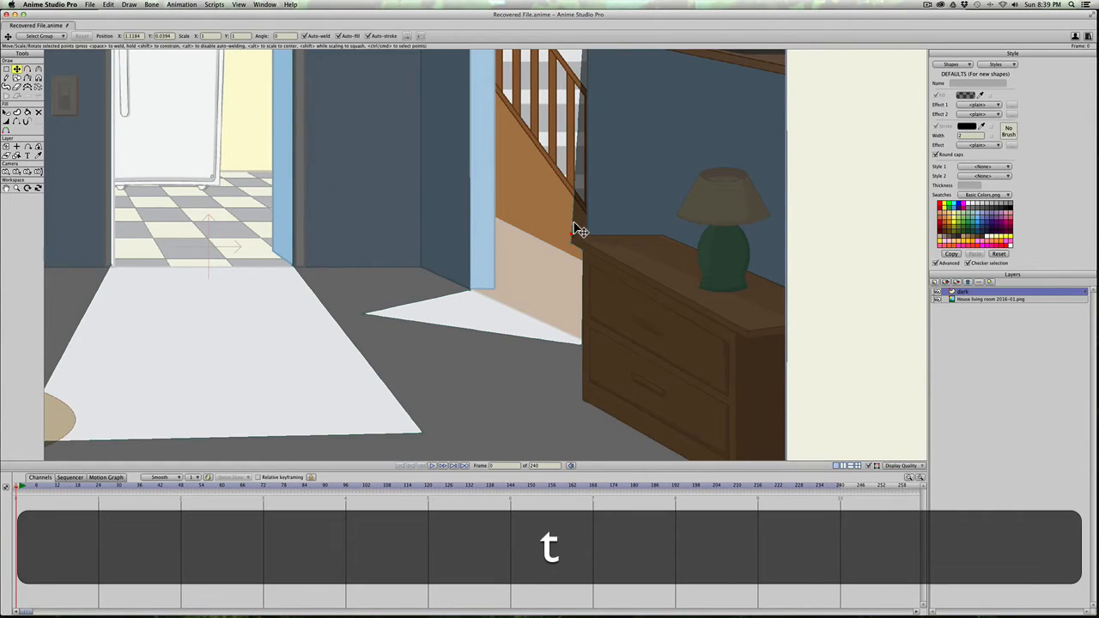
{"action": "key", "text": "a"}
{"action": "left_click", "coordinate": [573, 237]}
{"action": "key", "text": "t"}
{"action": "left_click_drag", "start_coordinate": [573, 237], "coordinate": [578, 343]}
Step: Align the stairway cutout's two top corners with the underside of the slanted door trim
{"action": "key", "text": "a"}
{"action": "key", "text": "space"}
{"action": "key", "text": "t"}
{"action": "left_click", "coordinate": [591, 94]}
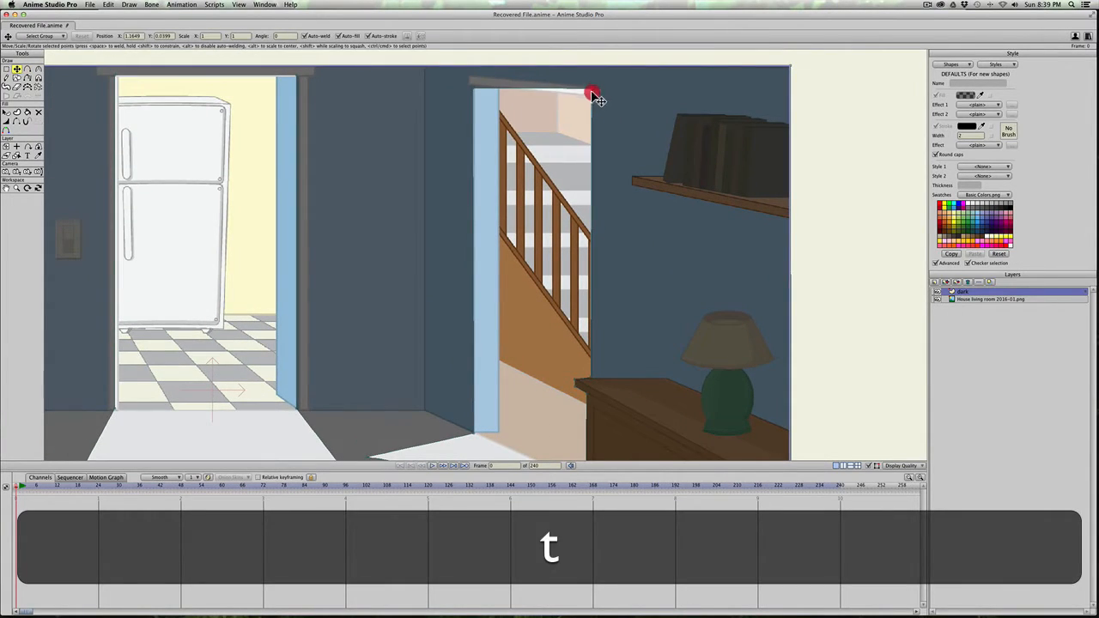
{"action": "key", "text": "t"}
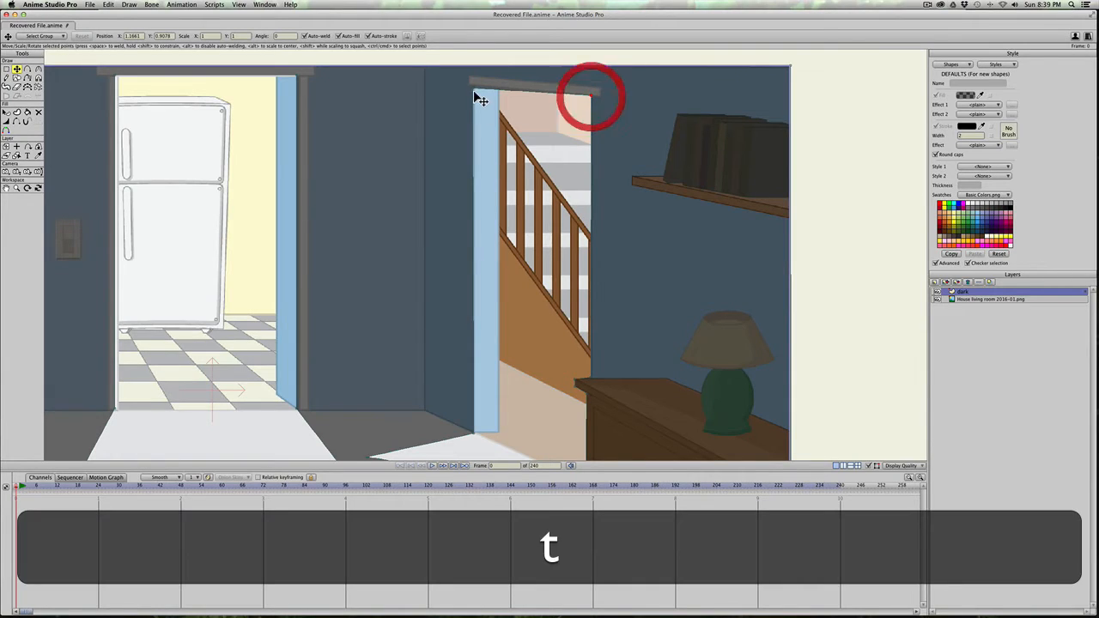
{"action": "left_click", "coordinate": [473, 86]}
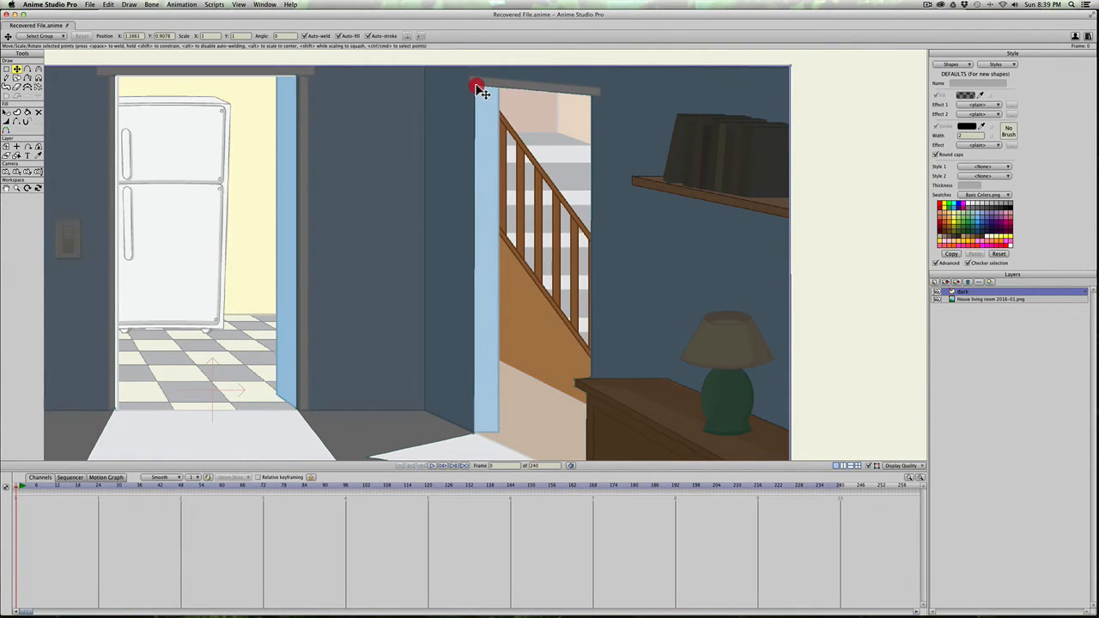
{"action": "key", "text": "t"}
Step: Render the current frame and view the preview at 100% zoom to check the doorway lighting
{"action": "key", "text": "space"}
{"action": "left_click_drag", "start_coordinate": [496, 433], "coordinate": [568, 233]}
{"action": "scroll", "coordinate": [501, 282], "scroll_direction": "down", "scroll_amount": 4}
{"action": "scroll", "coordinate": [506, 290], "scroll_direction": "down", "scroll_amount": 3}
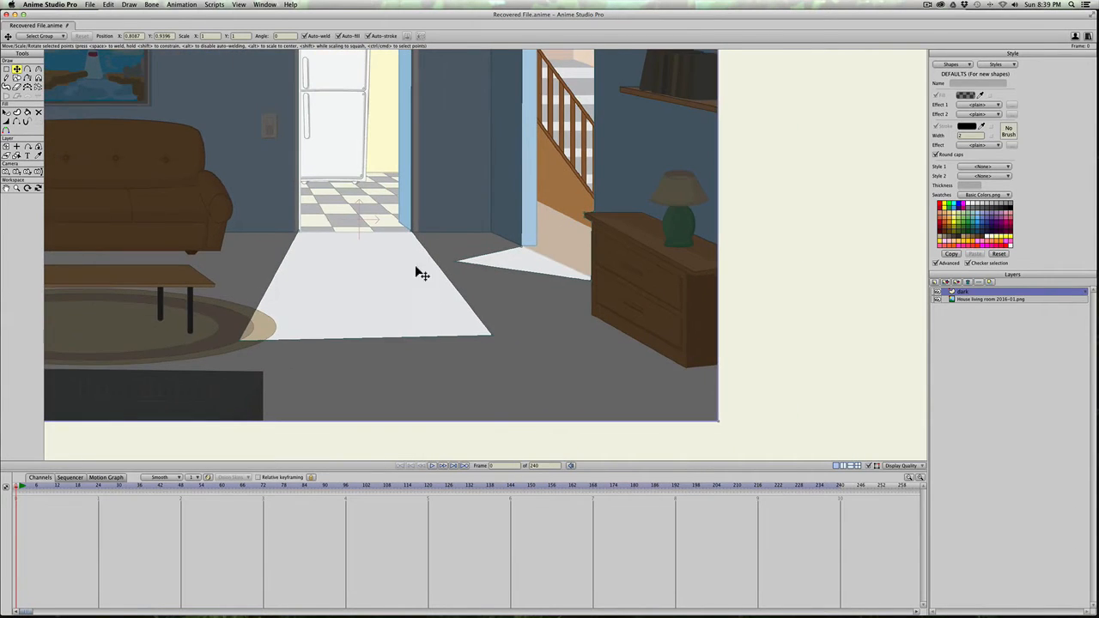
{"action": "key", "text": "super+r"}
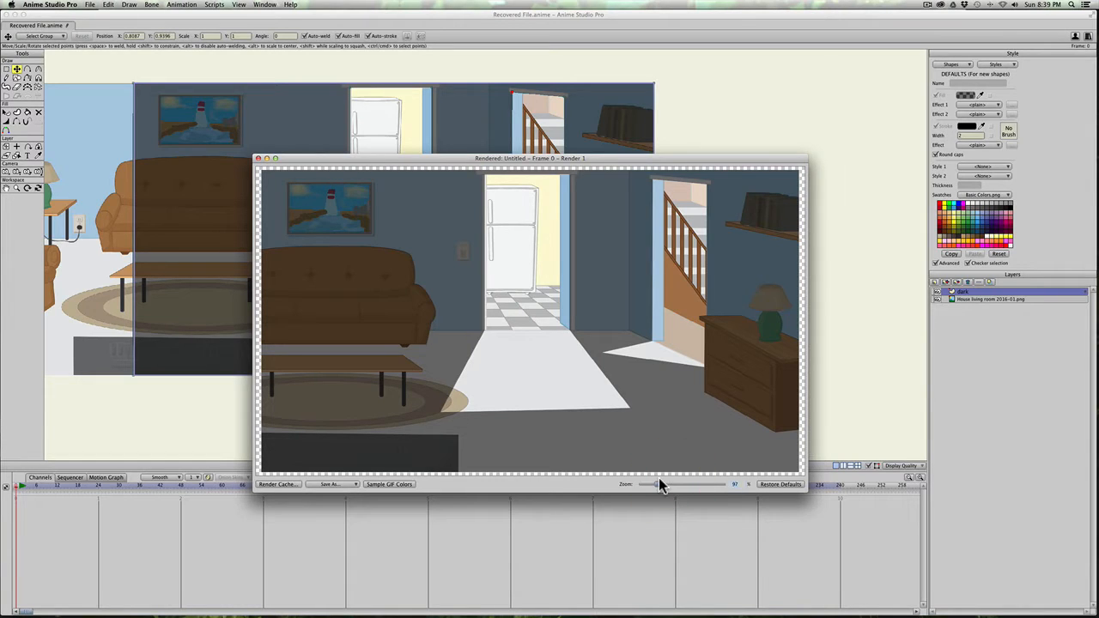
{"action": "type", "text": "100"}
{"action": "key", "text": "Return"}
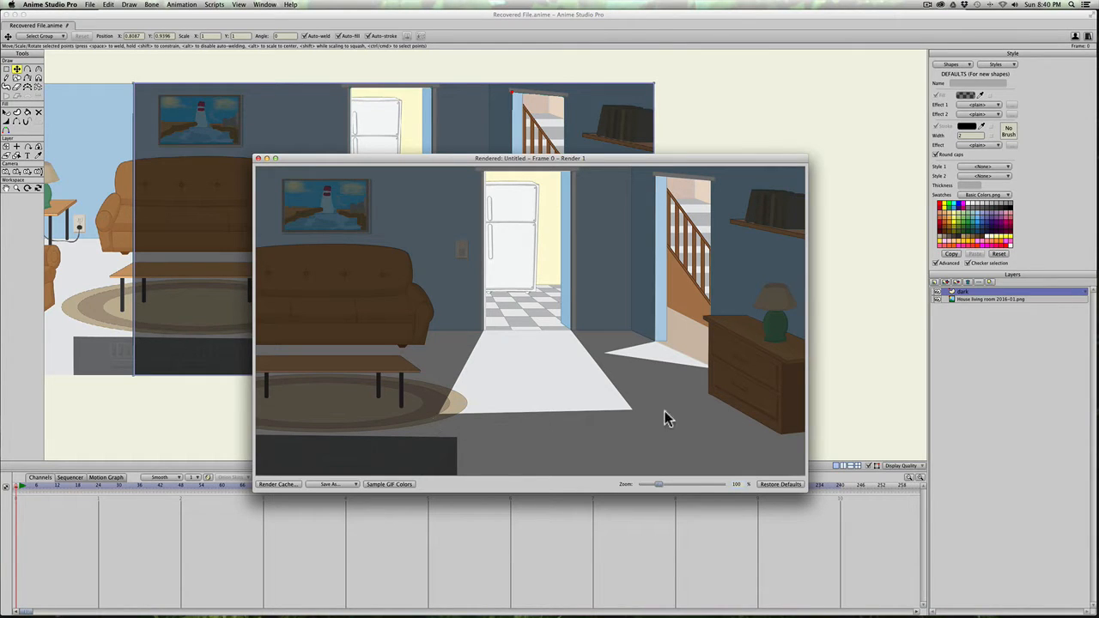
Step: Close the render preview and delete the stairway and kitchen doorway cutouts from the dark shape
{"action": "left_click", "coordinate": [260, 161]}
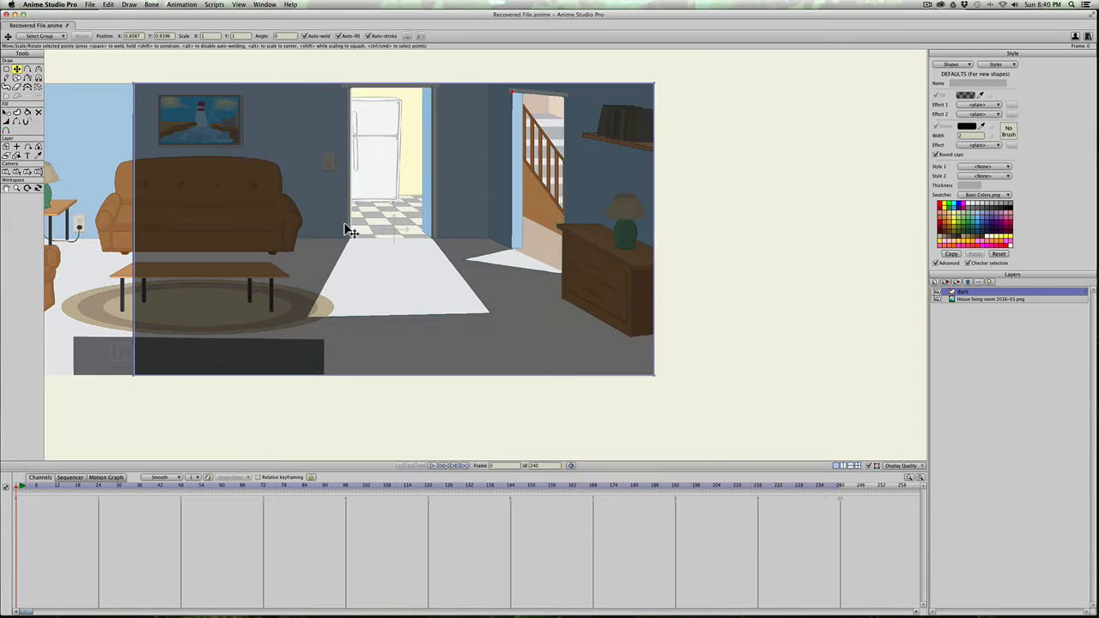
{"action": "left_click", "coordinate": [499, 271]}
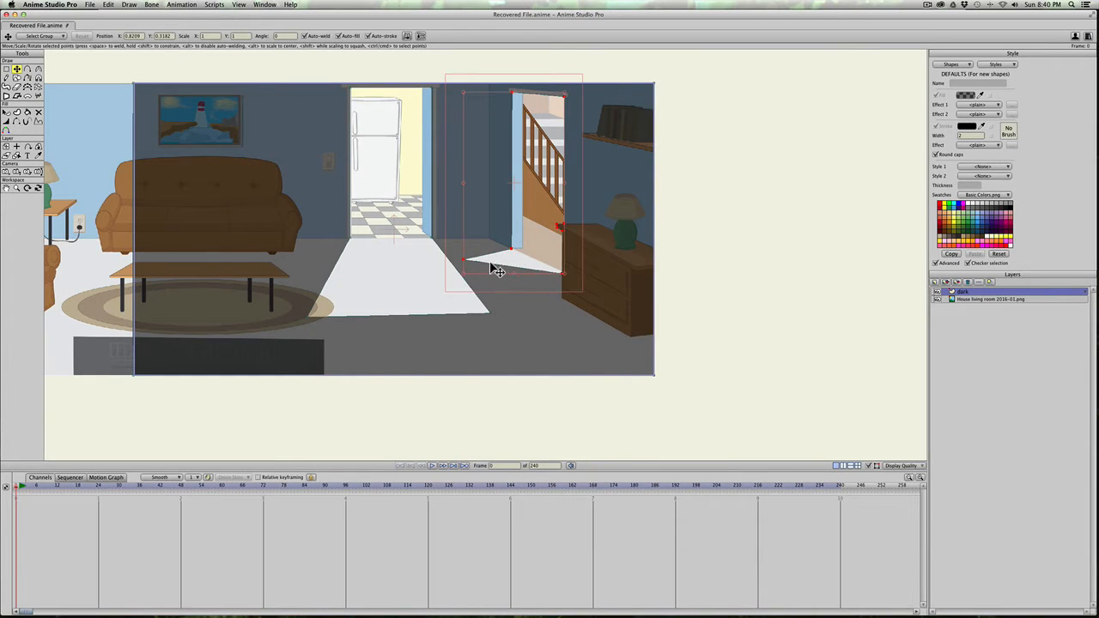
{"action": "key", "text": "BackSpace"}
{"action": "left_click", "coordinate": [442, 253]}
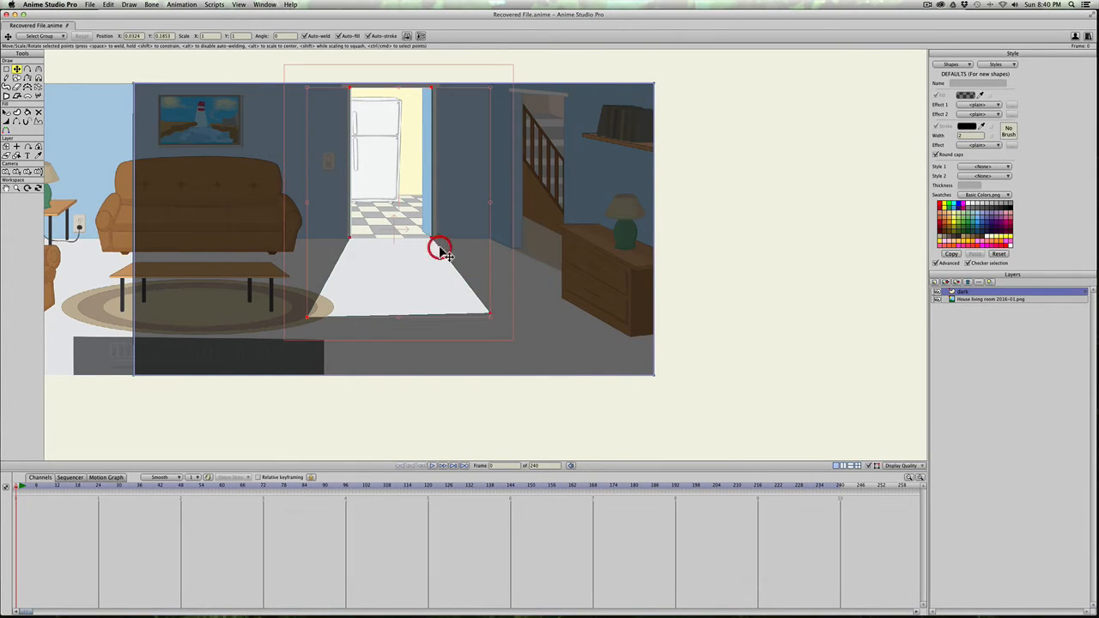
{"action": "key", "text": "BackSpace"}
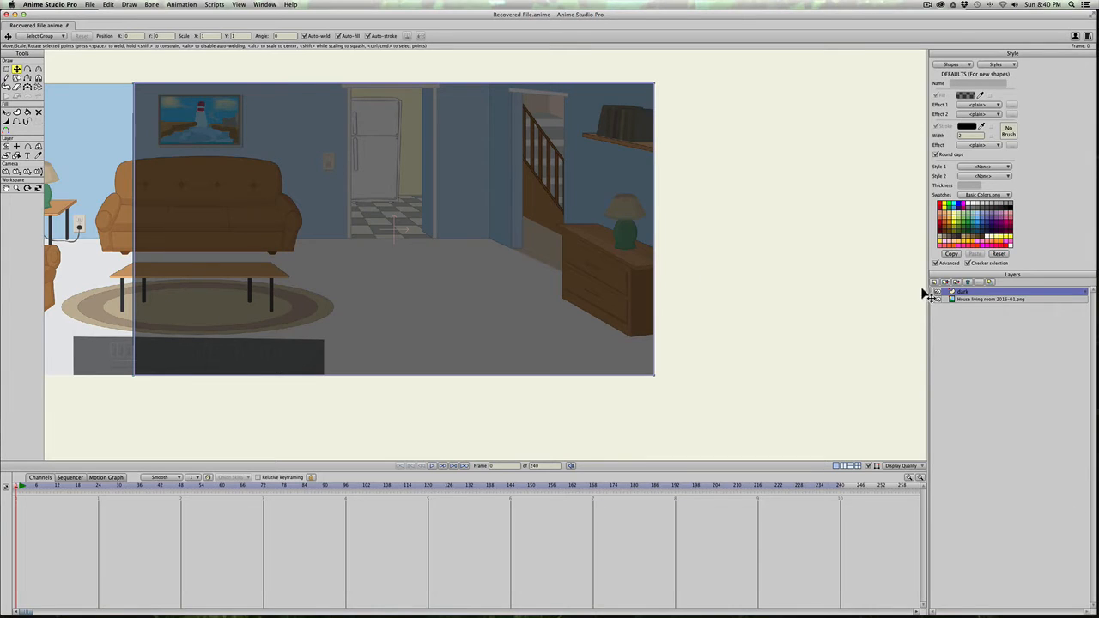
Step: Add a new vector layer named "light" above the dark layer
{"action": "left_click", "coordinate": [934, 282]}
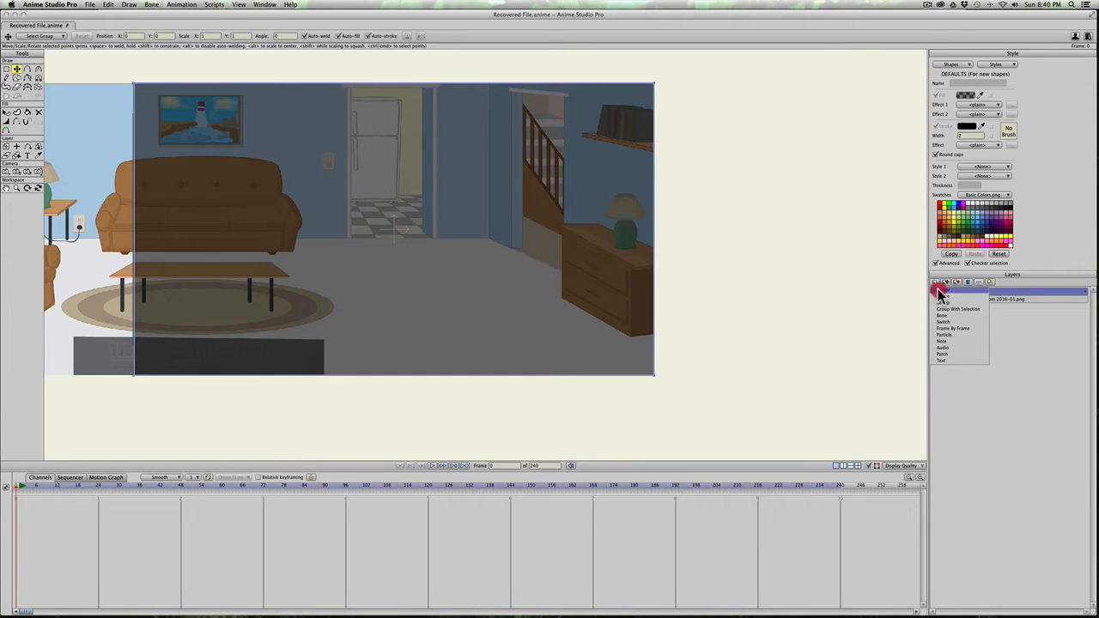
{"action": "left_click", "coordinate": [937, 290]}
{"action": "type", "text": "light"}
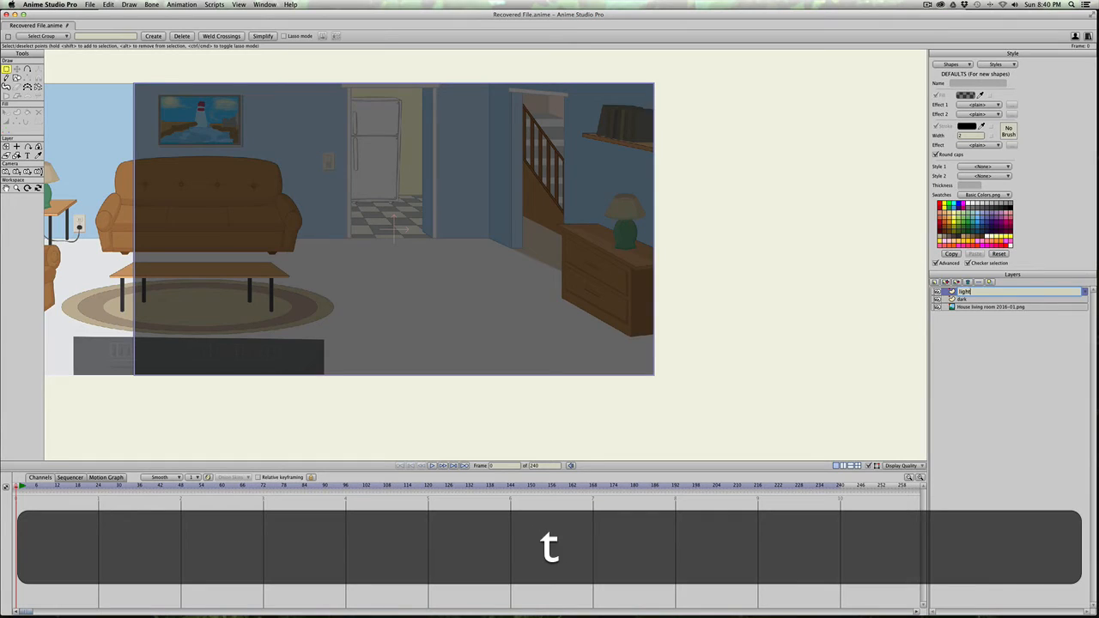
{"action": "key", "text": "Return"}
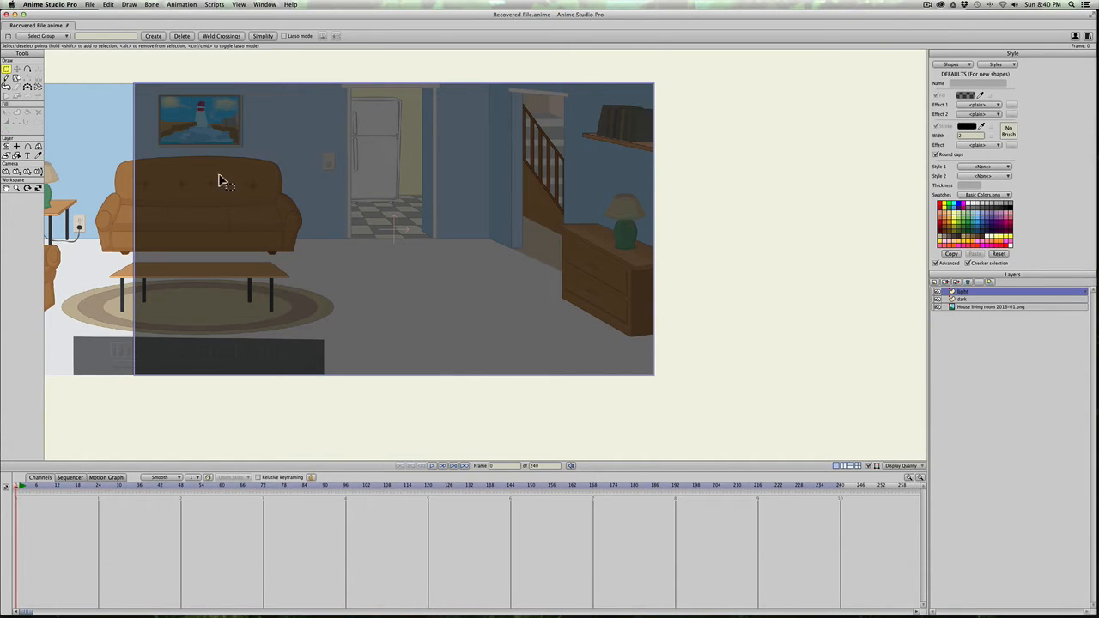
Step: Draw a rectangle over the kitchen doorway opening and make it a fill-only shape
{"action": "left_click", "coordinate": [16, 78]}
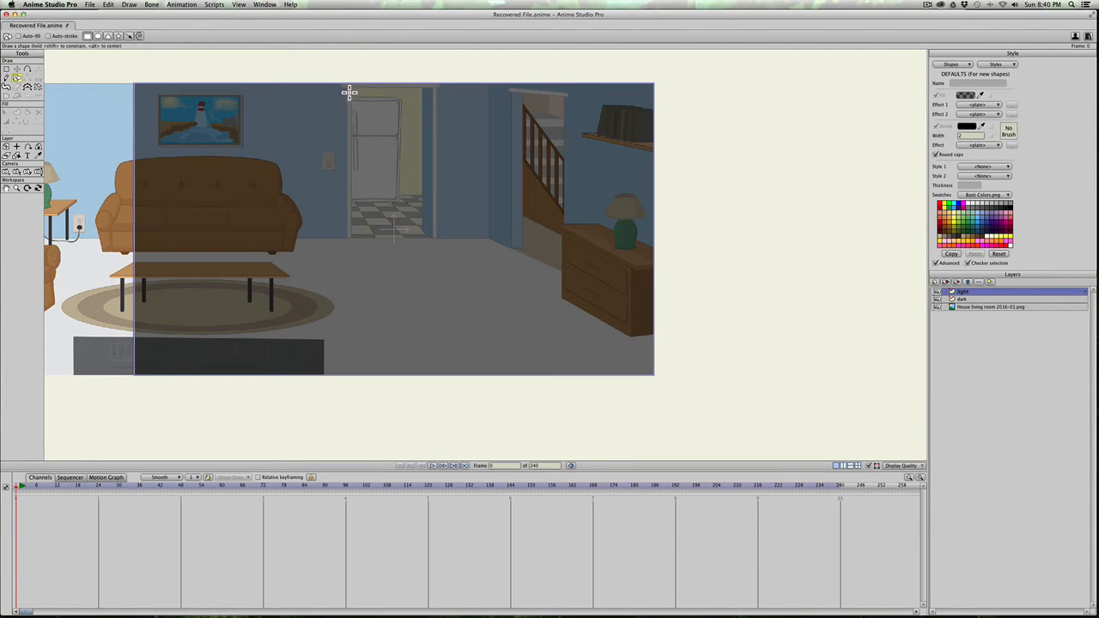
{"action": "left_click_drag", "start_coordinate": [348, 90], "coordinate": [425, 241]}
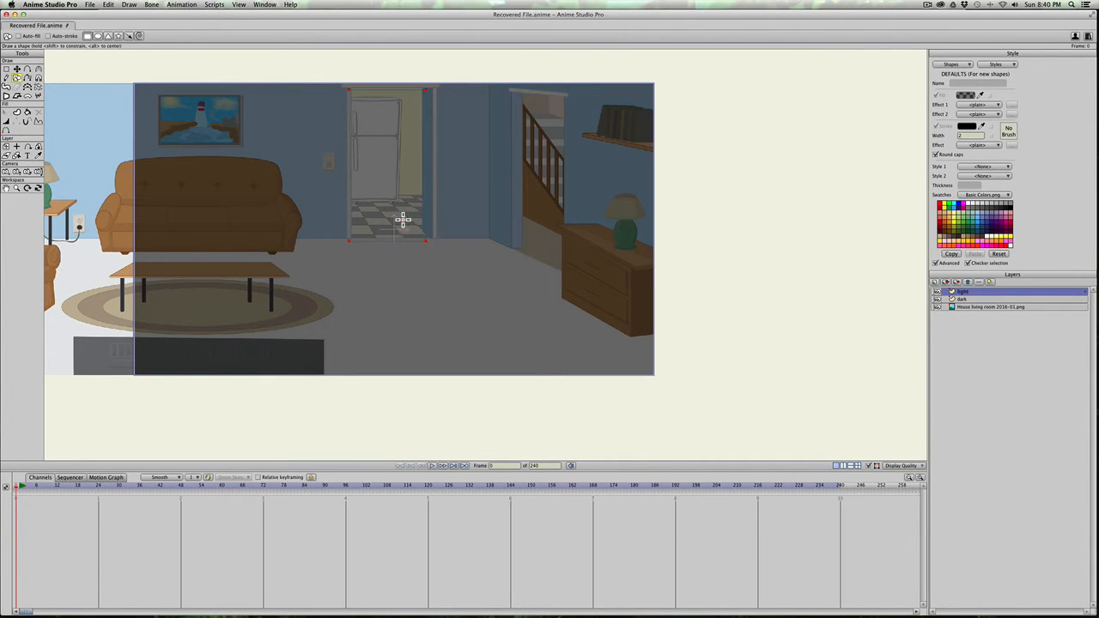
{"action": "key", "text": "u"}
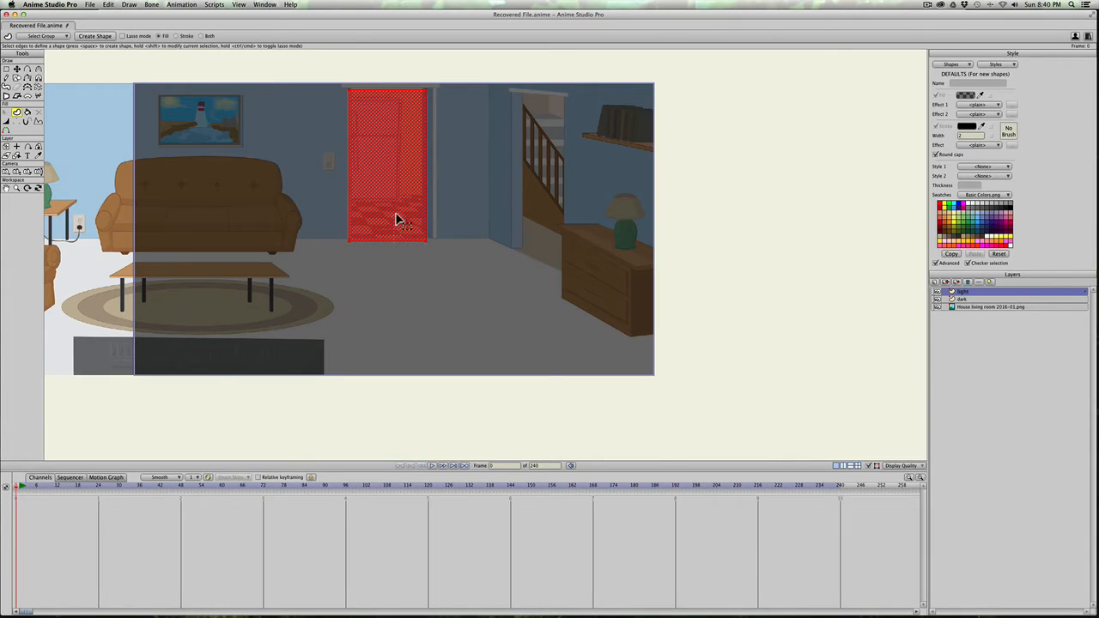
{"action": "left_click", "coordinate": [16, 113]}
{"action": "key", "text": "space"}
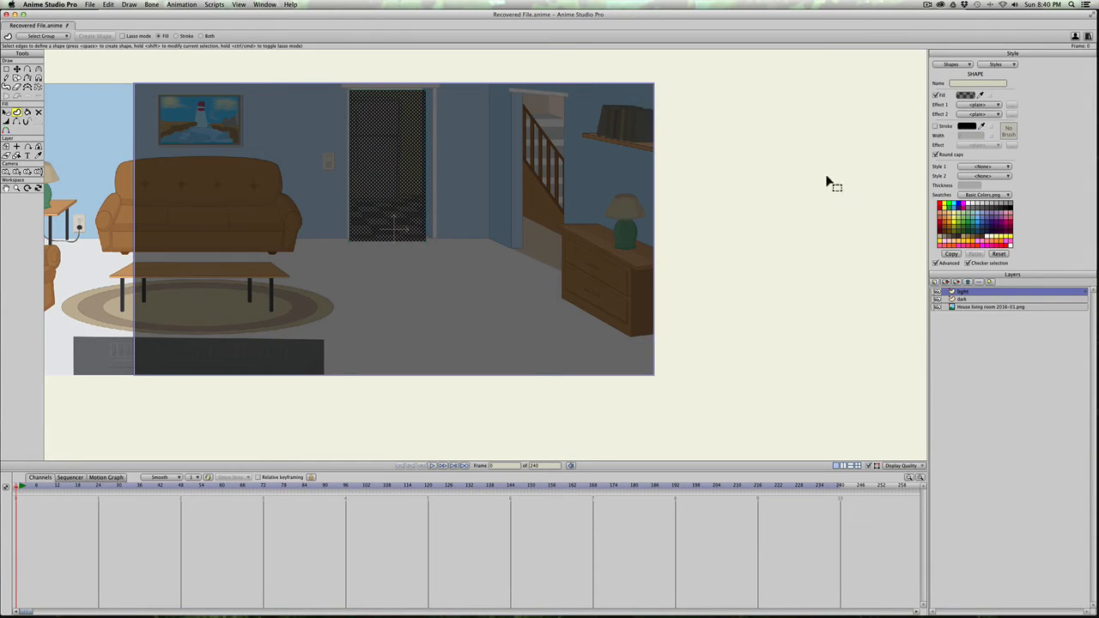
Step: Apply a linear Gradient effect to the doorway shape and replace the black stop so both gradient ends are white
{"action": "left_click", "coordinate": [976, 103]}
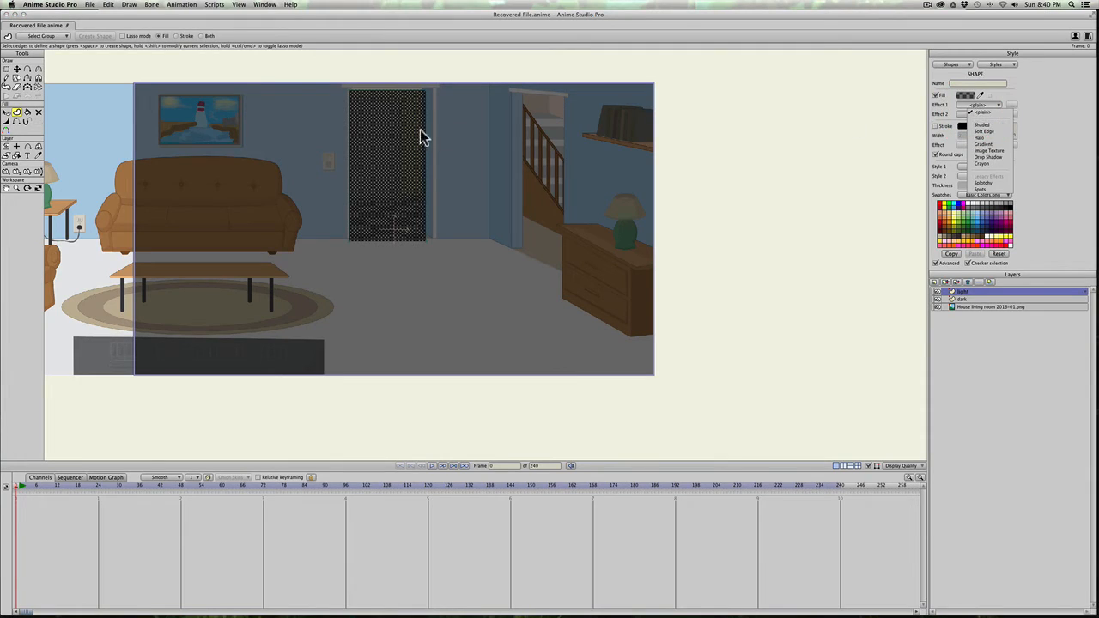
{"action": "left_click", "coordinate": [981, 144]}
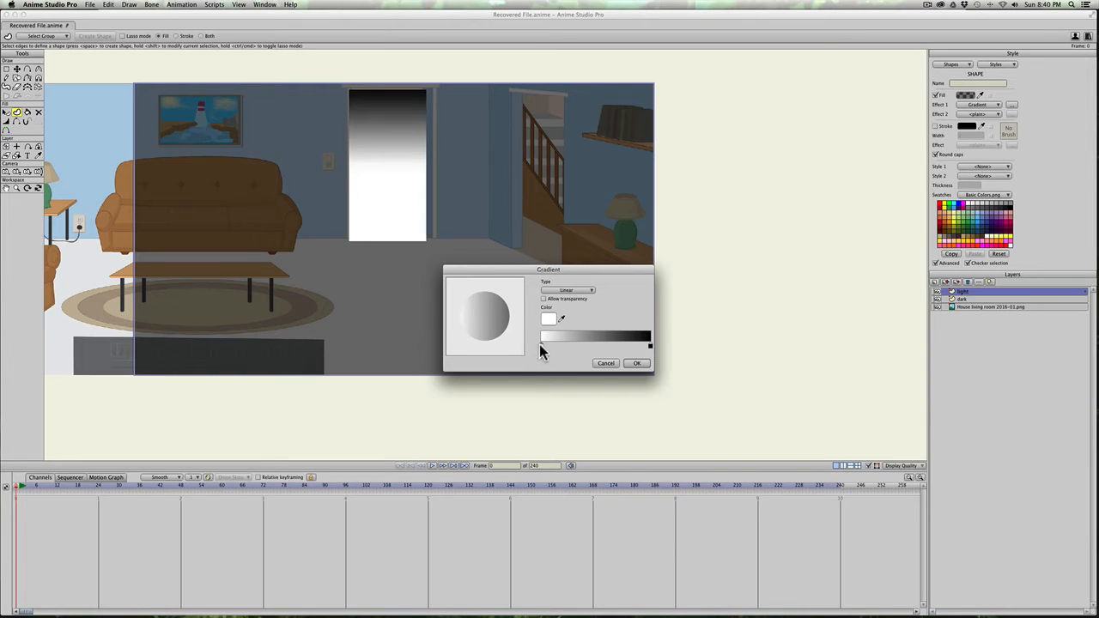
{"action": "left_click_drag", "start_coordinate": [541, 346], "coordinate": [601, 345]}
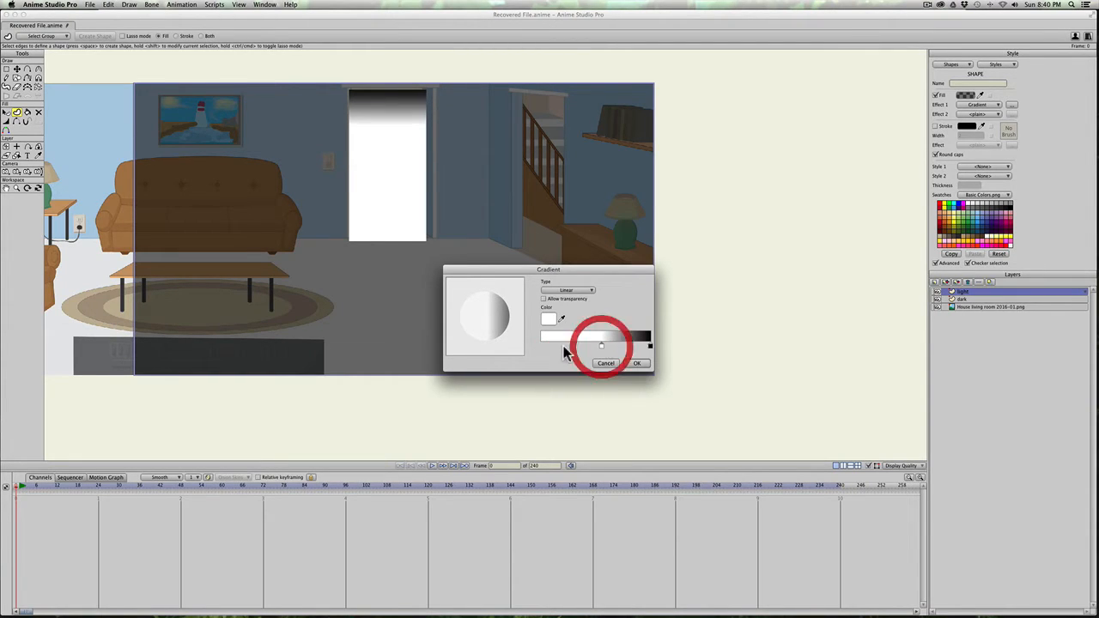
{"action": "left_click", "coordinate": [543, 345]}
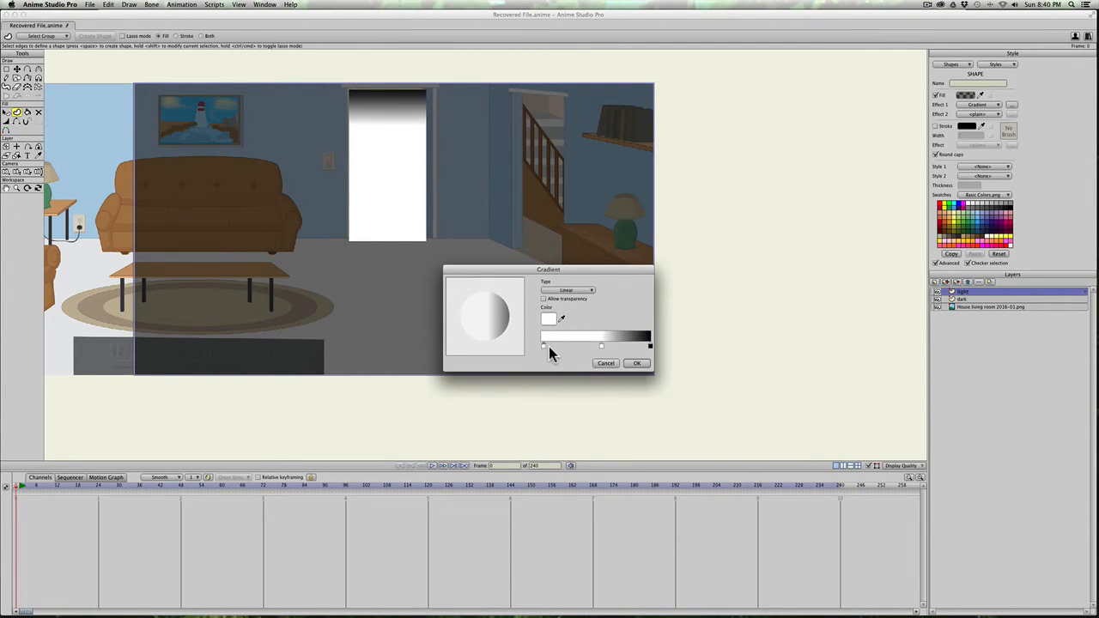
{"action": "left_click_drag", "start_coordinate": [542, 347], "coordinate": [538, 347]}
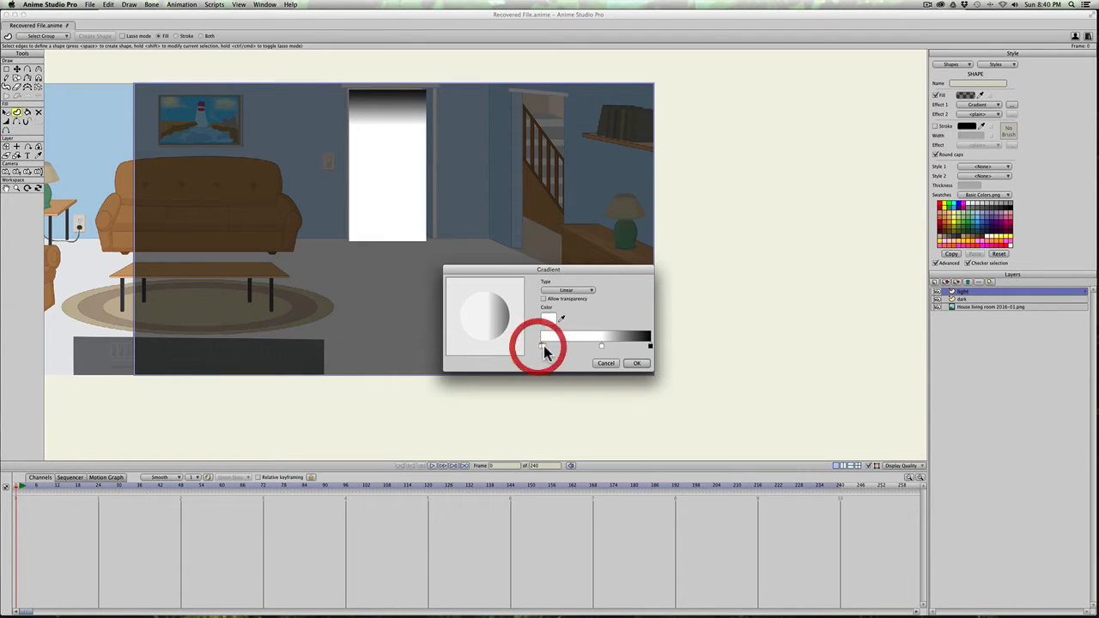
{"action": "left_click", "coordinate": [544, 347]}
{"action": "key", "text": "BackSpace"}
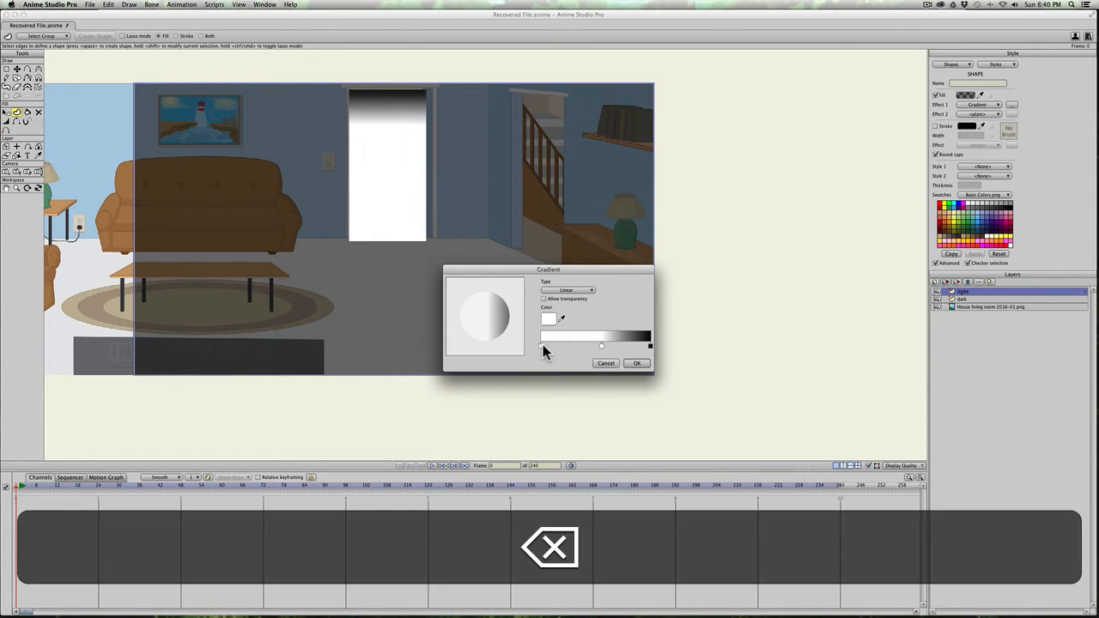
{"action": "left_click", "coordinate": [650, 347]}
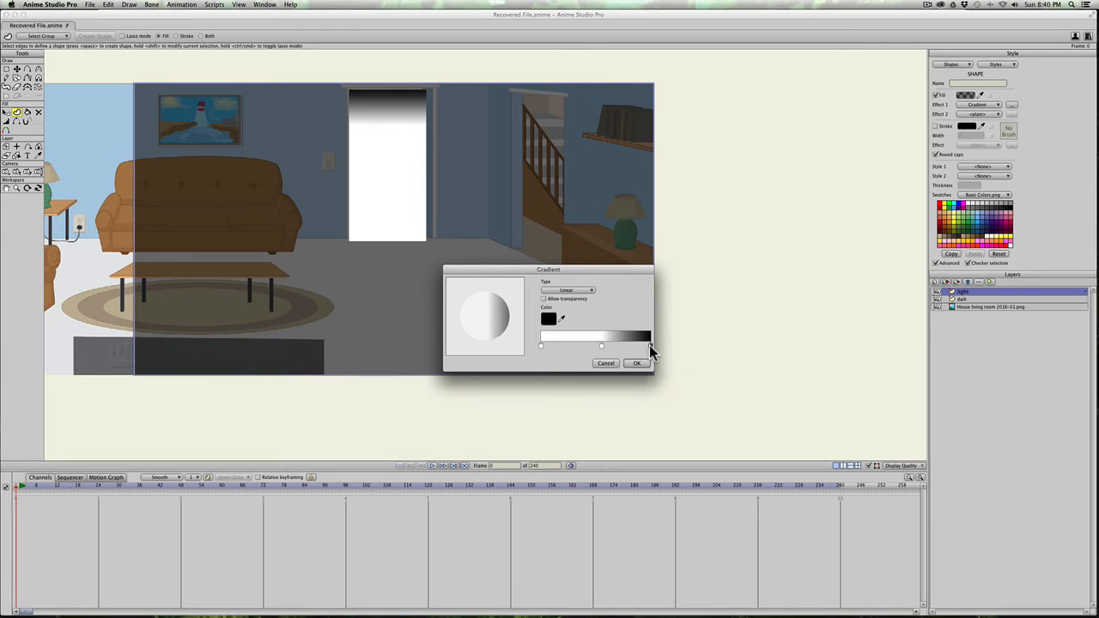
{"action": "key", "text": "BackSpace"}
{"action": "left_click", "coordinate": [643, 348]}
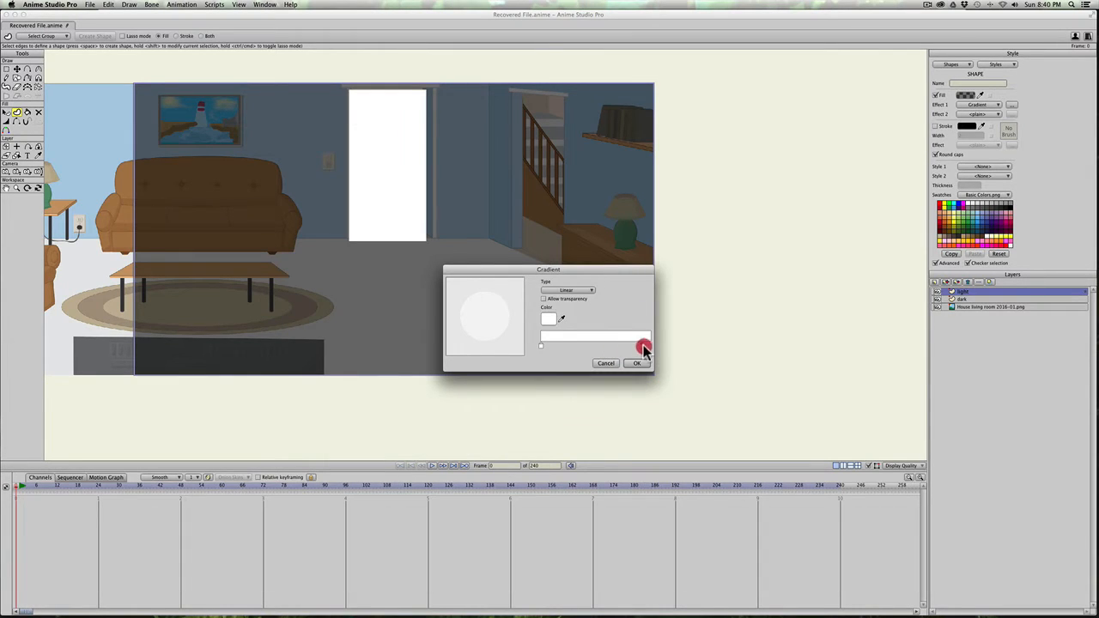
Step: Set one end of the white gradient to alpha 0 and allow transparency in the gradient
{"action": "left_click", "coordinate": [548, 322]}
{"action": "left_click_drag", "start_coordinate": [748, 335], "coordinate": [750, 367]}
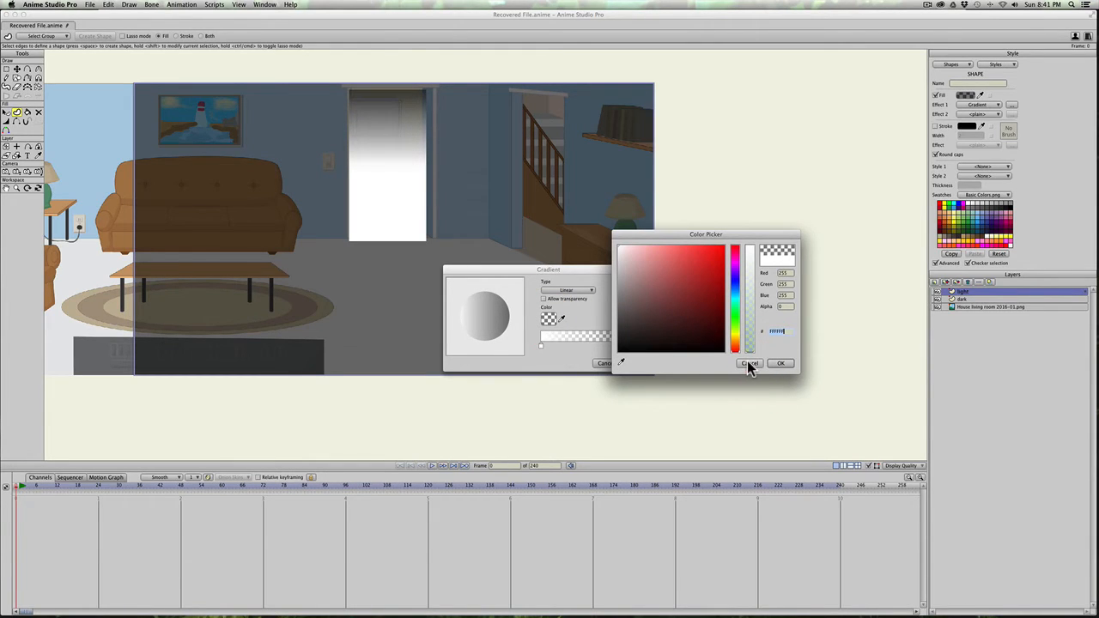
{"action": "left_click", "coordinate": [777, 365]}
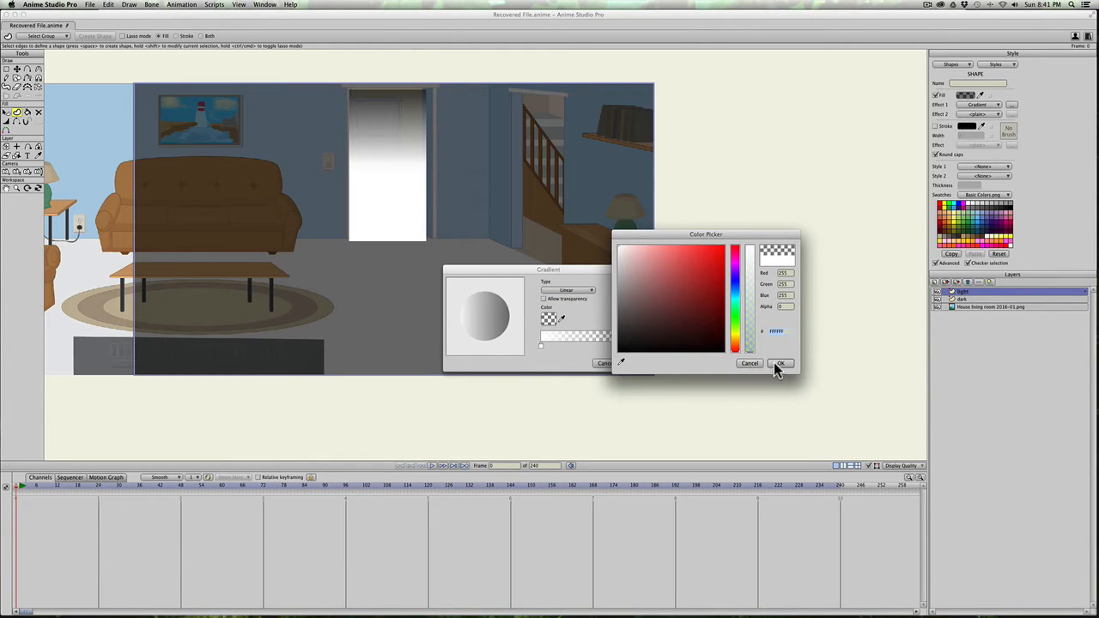
{"action": "left_click", "coordinate": [541, 347]}
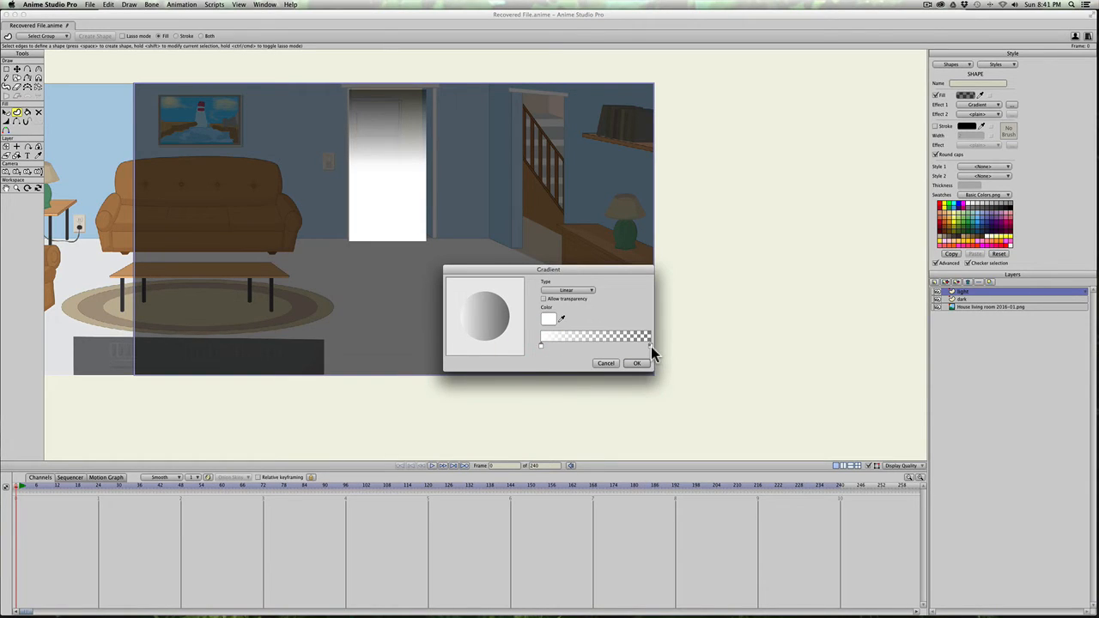
{"action": "left_click", "coordinate": [543, 299]}
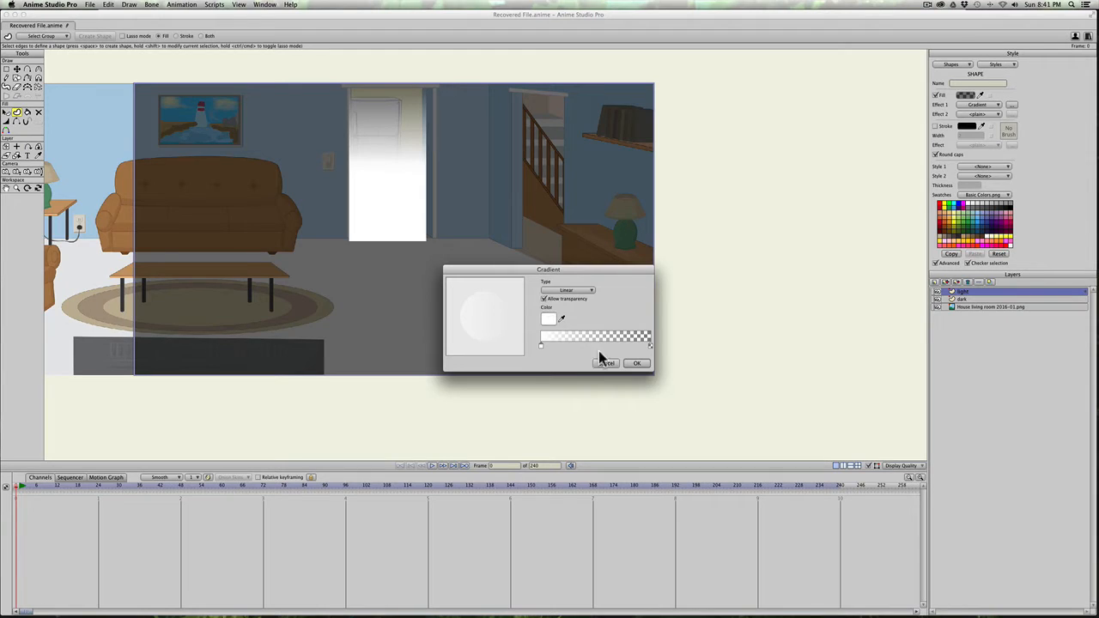
{"action": "left_click", "coordinate": [637, 364]}
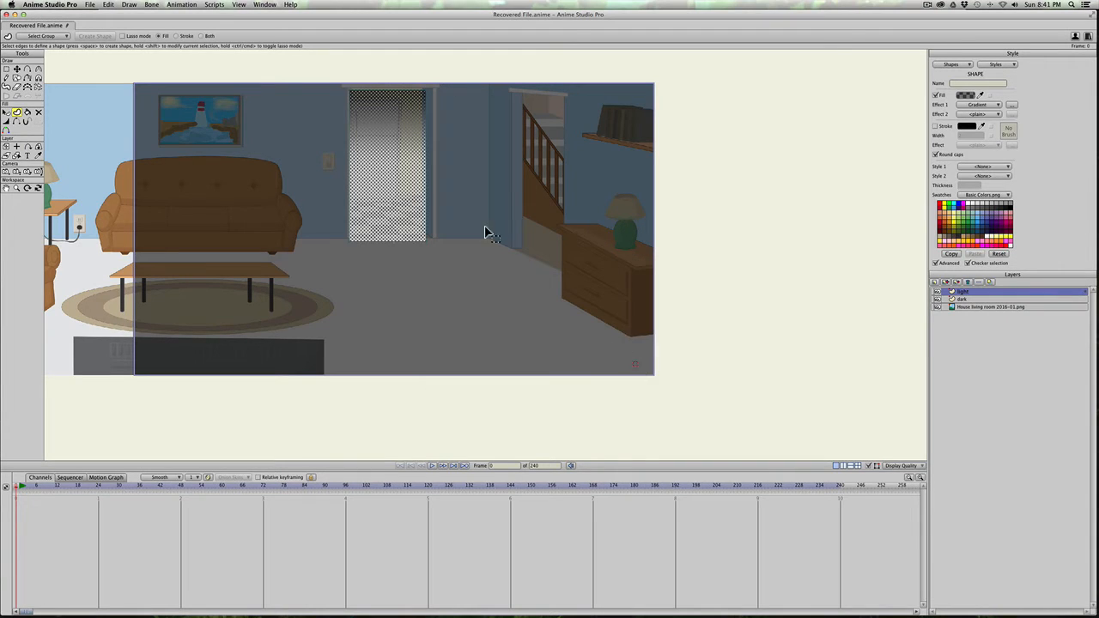
Step: Reposition the doorway shape's gradient handles so the white starts mid-door and fades out just below the floor line
{"action": "key", "text": "q"}
{"action": "left_click", "coordinate": [387, 166]}
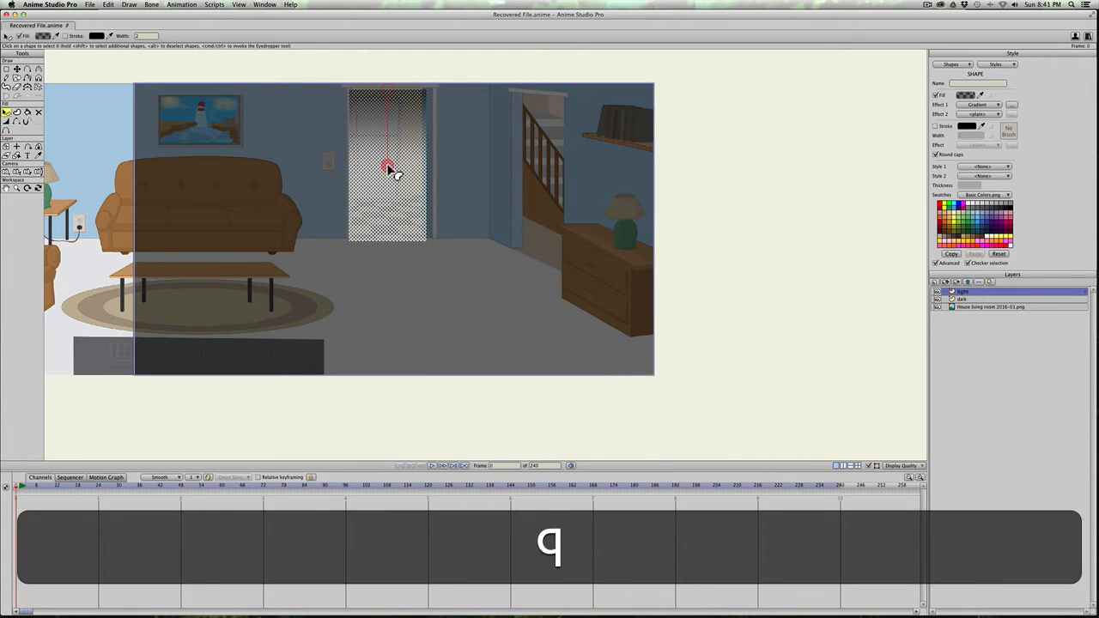
{"action": "left_click_drag", "start_coordinate": [392, 96], "coordinate": [383, 165]}
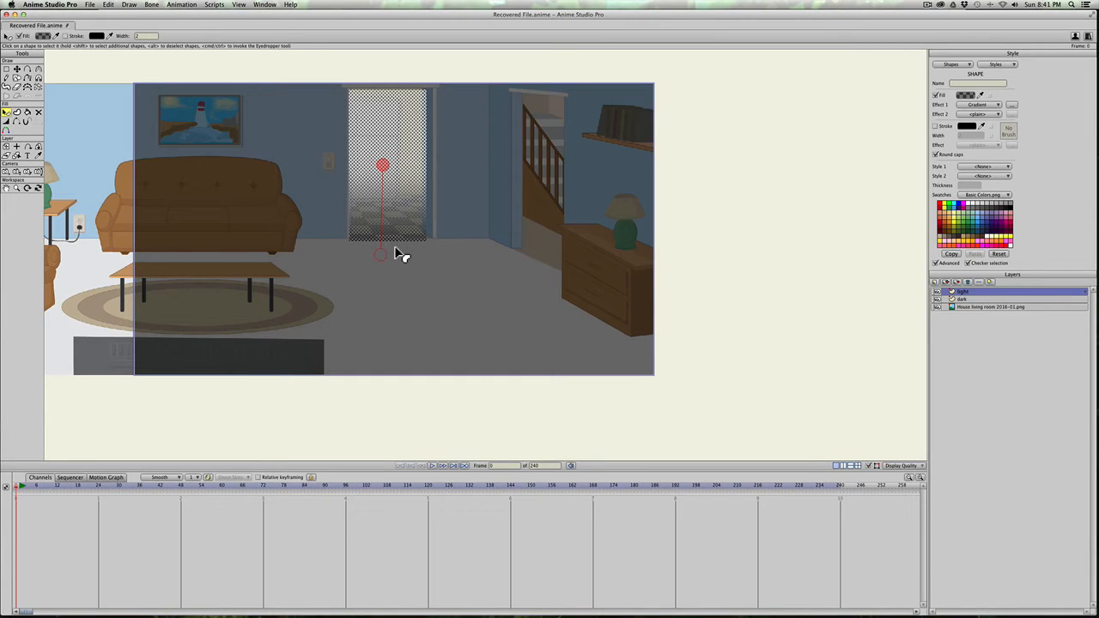
Step: Set the light layer's blending mode to Overlay
{"action": "double_click", "coordinate": [996, 293]}
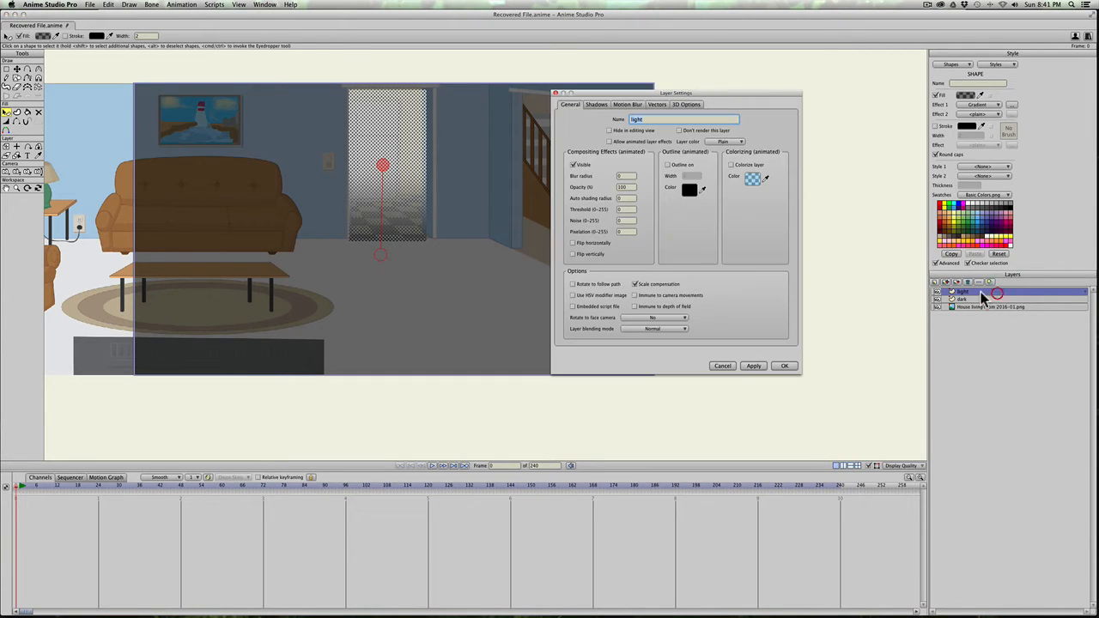
{"action": "left_click", "coordinate": [650, 331]}
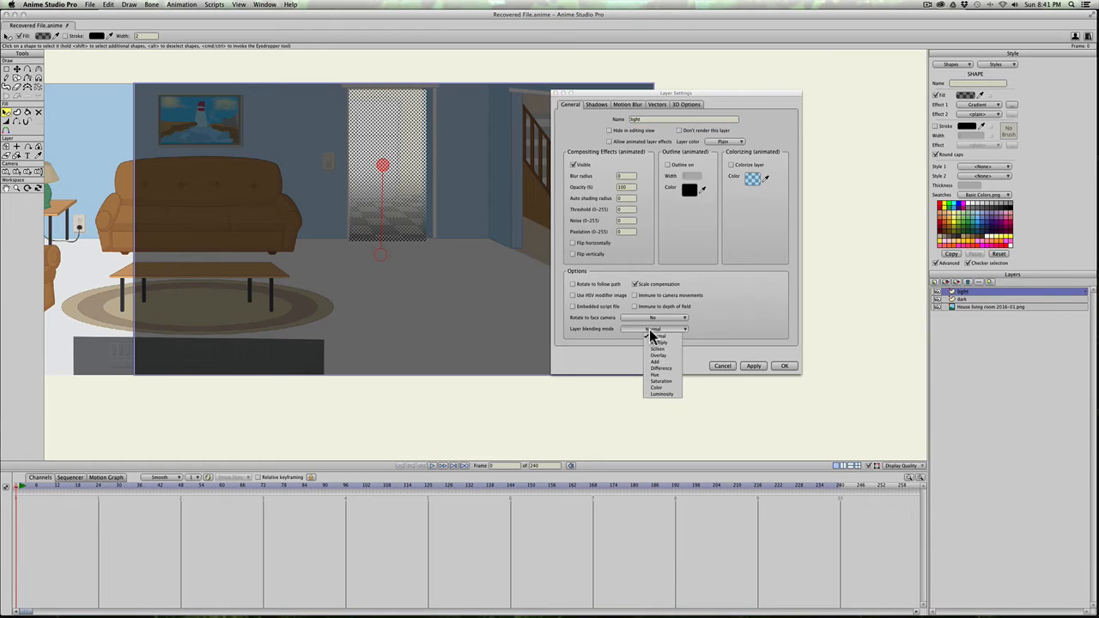
{"action": "left_click", "coordinate": [659, 356]}
{"action": "left_click", "coordinate": [752, 366]}
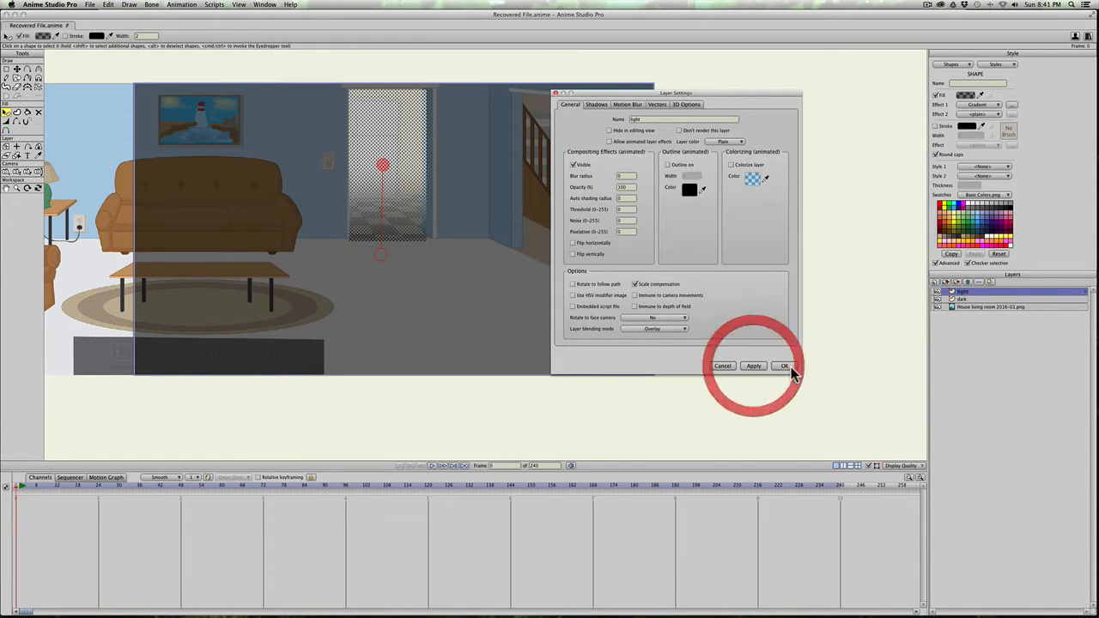
{"action": "left_click", "coordinate": [784, 365]}
Step: Render the current frame to check the doorway glow, then close the preview
{"action": "key", "text": "super+r"}
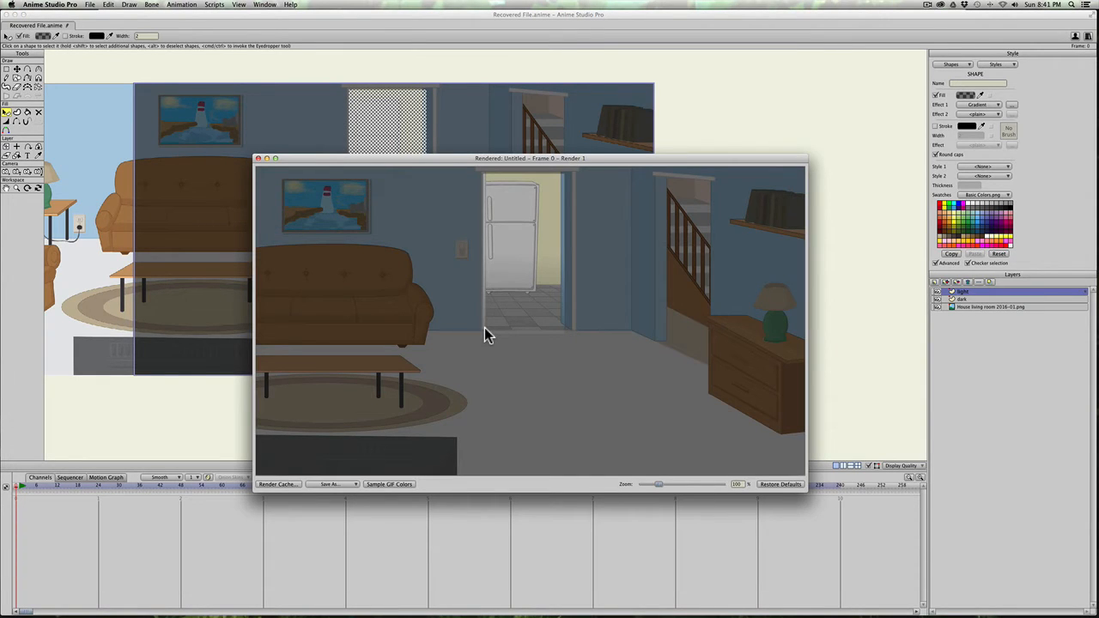
{"action": "left_click_drag", "start_coordinate": [305, 159], "coordinate": [326, 160]}
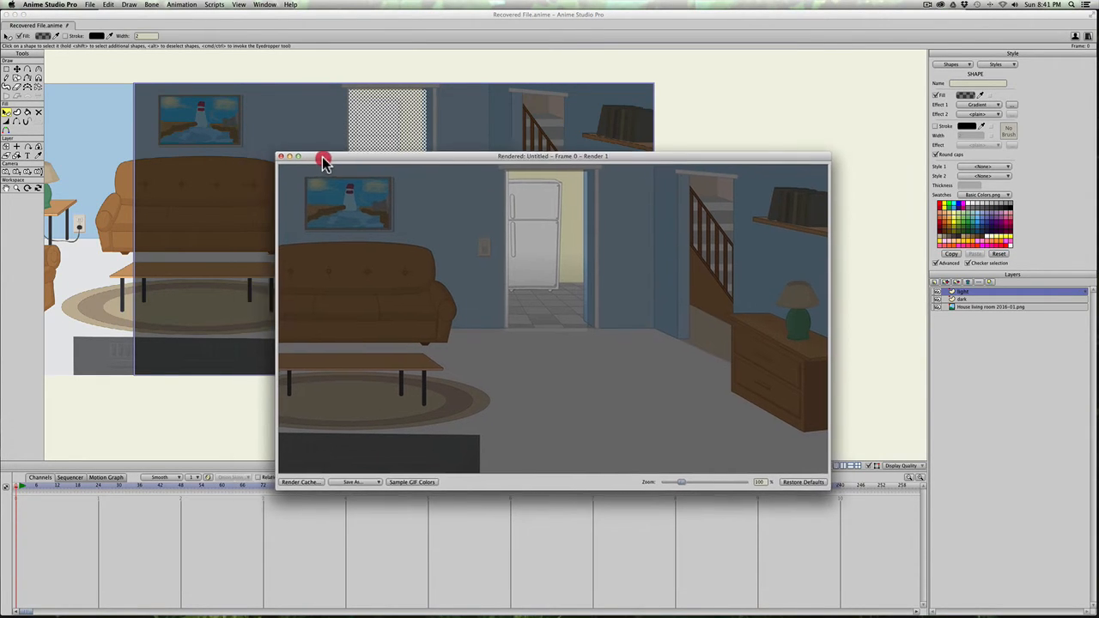
{"action": "left_click", "coordinate": [273, 159]}
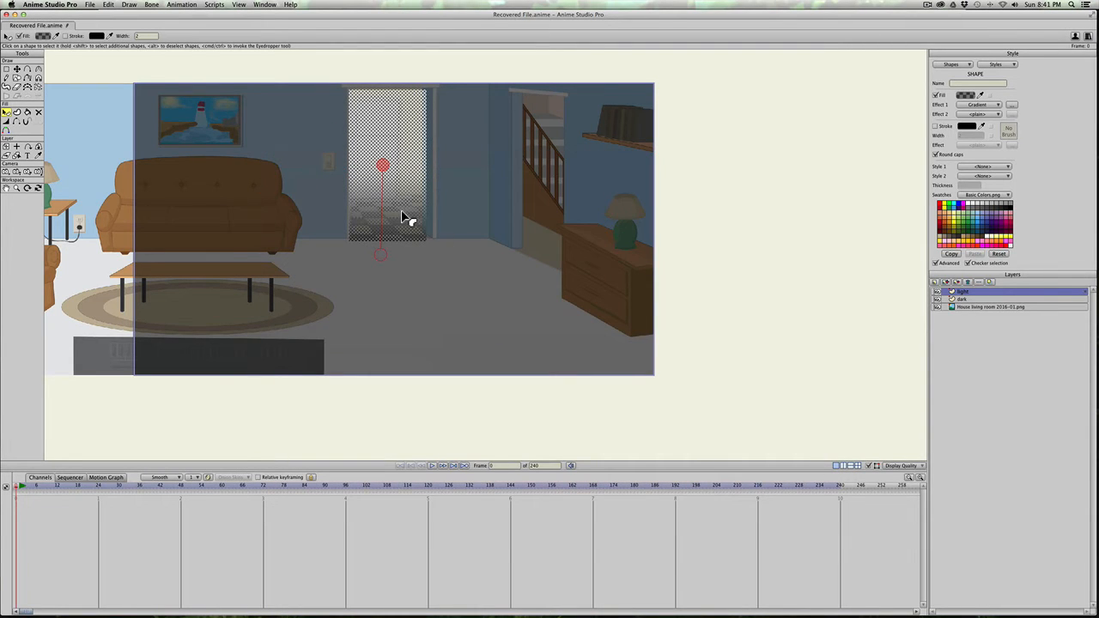
Step: Move the light shape's two upper corner points out to the top inside corners of the door frame
{"action": "scroll", "coordinate": [402, 213], "scroll_direction": "up", "scroll_amount": 3}
{"action": "key", "text": "space"}
{"action": "left_click_drag", "start_coordinate": [424, 228], "coordinate": [486, 283]}
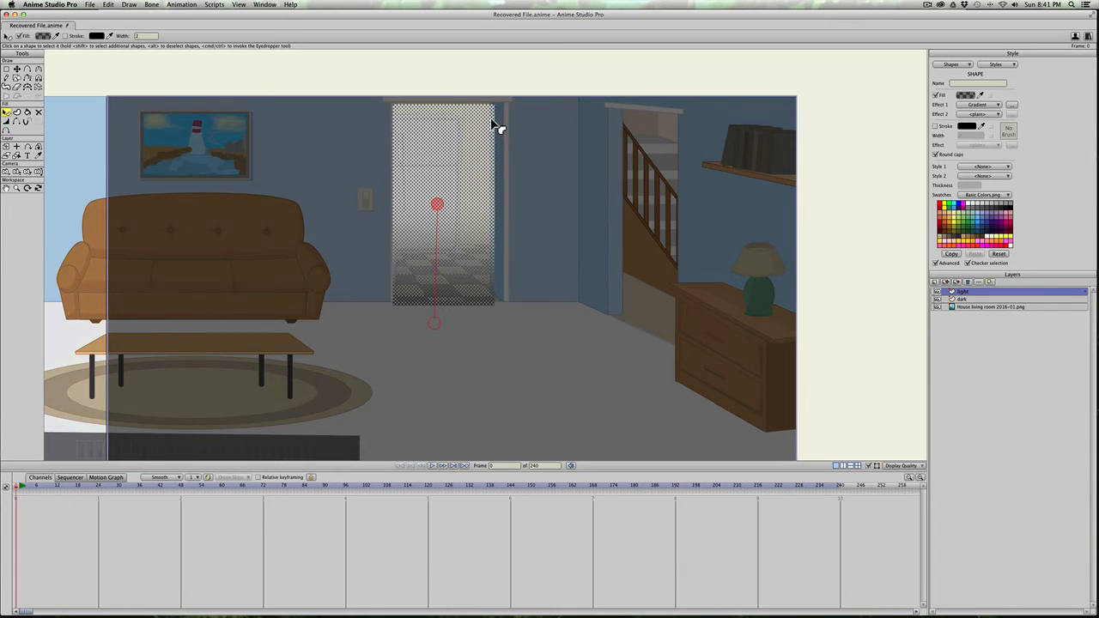
{"action": "key", "text": "space"}
{"action": "left_click_drag", "start_coordinate": [503, 152], "coordinate": [510, 211]}
{"action": "key", "text": "t"}
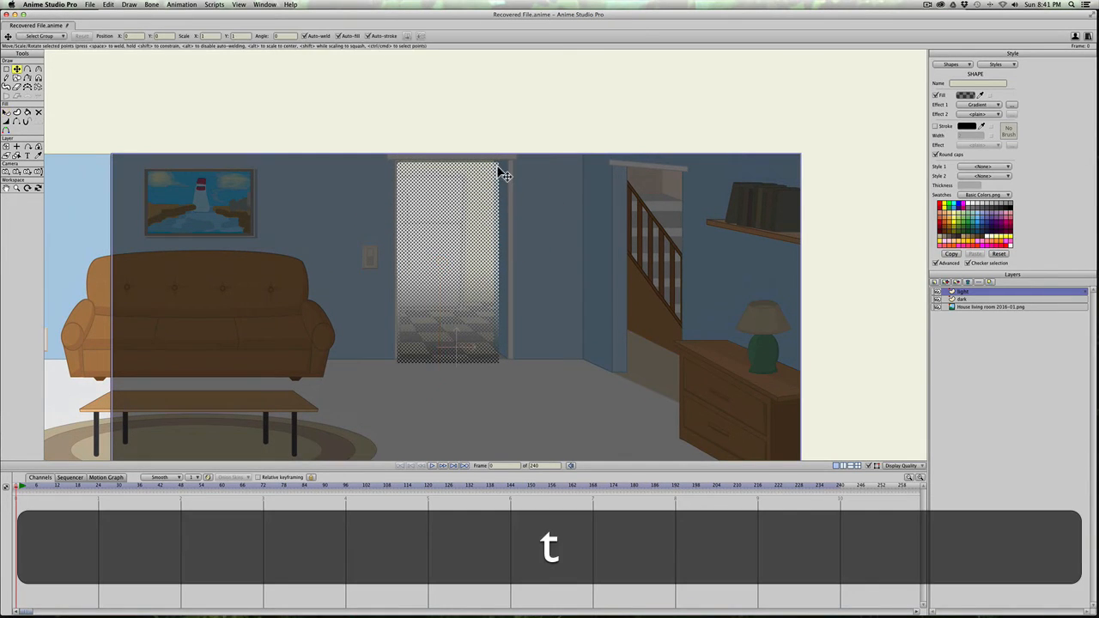
{"action": "left_click", "coordinate": [504, 175]}
{"action": "key", "text": "t"}
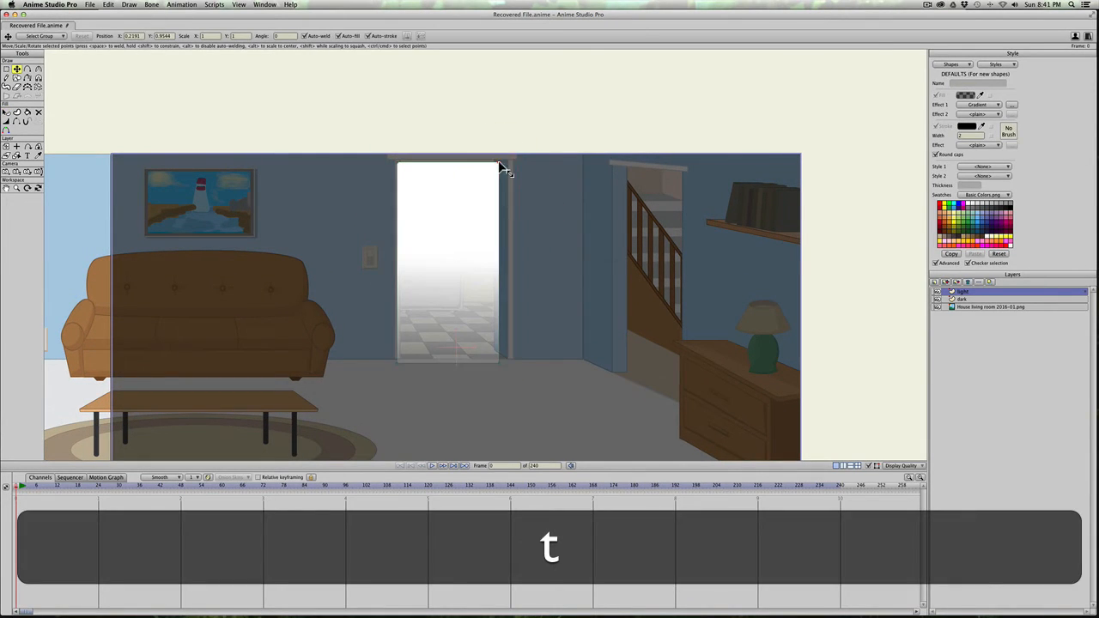
{"action": "left_click", "coordinate": [504, 169]}
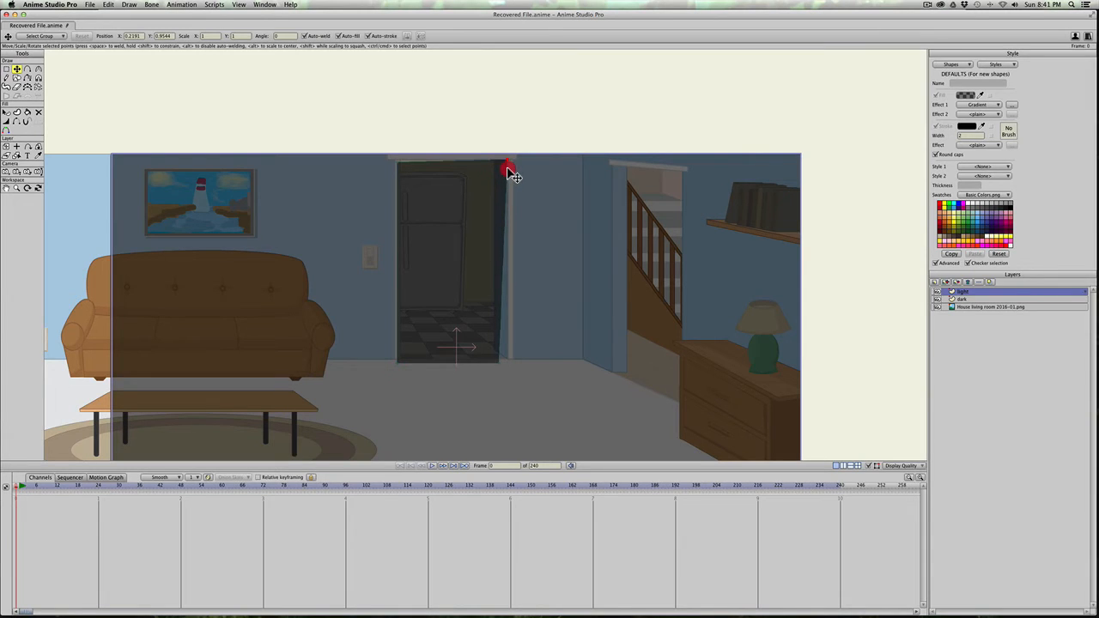
{"action": "left_click", "coordinate": [404, 164]}
{"action": "left_click", "coordinate": [402, 163]}
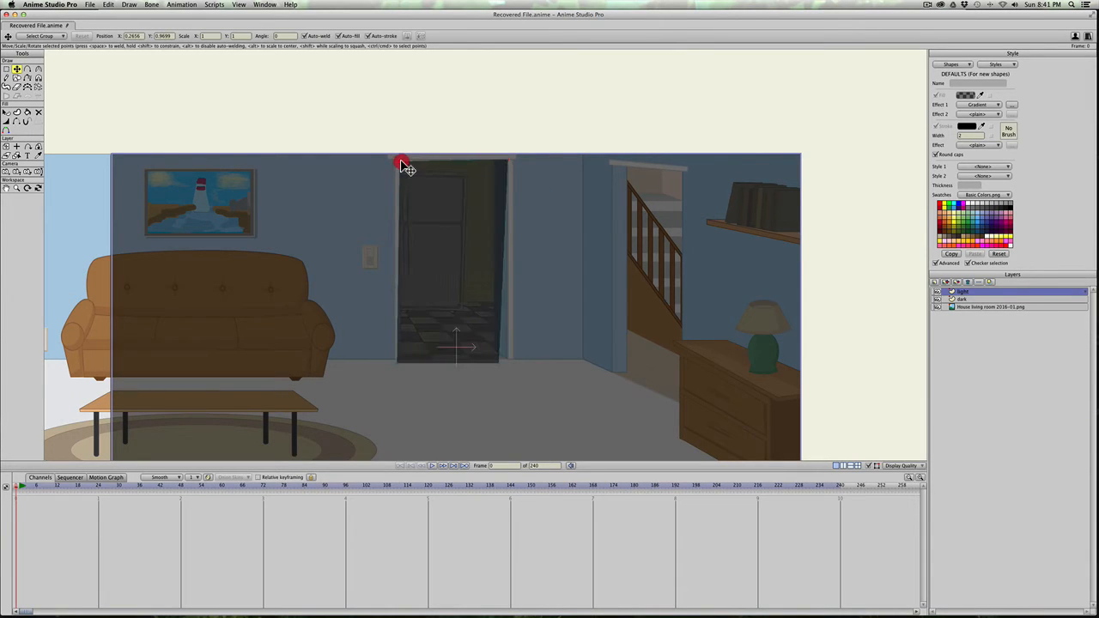
Step: Align the light shape's two lower corner points with the base of the door frame
{"action": "key", "text": "t"}
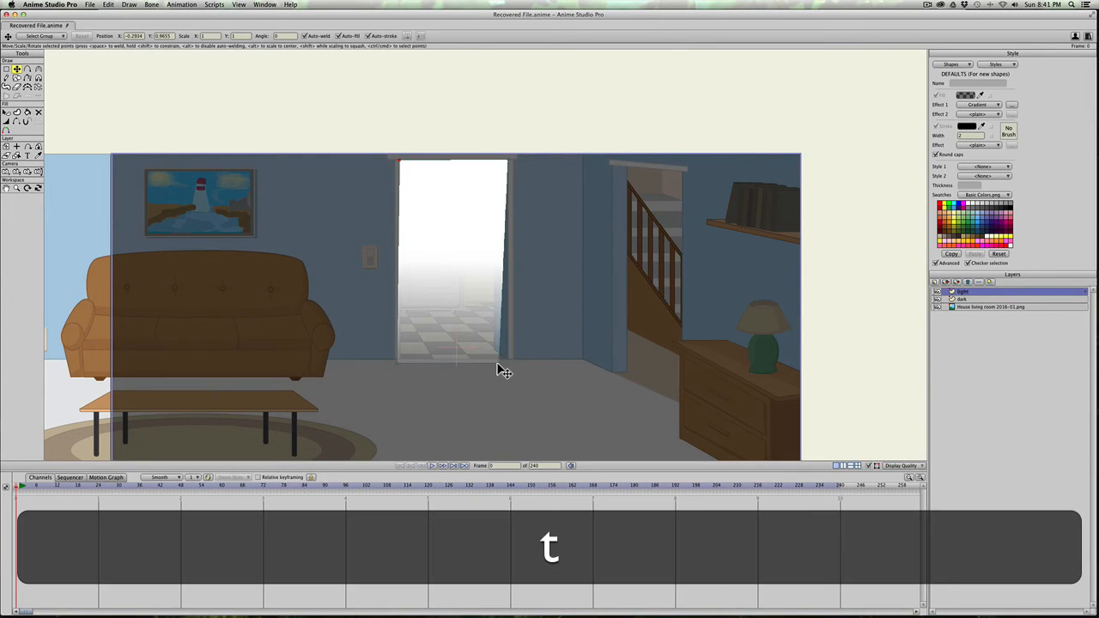
{"action": "left_click", "coordinate": [505, 366]}
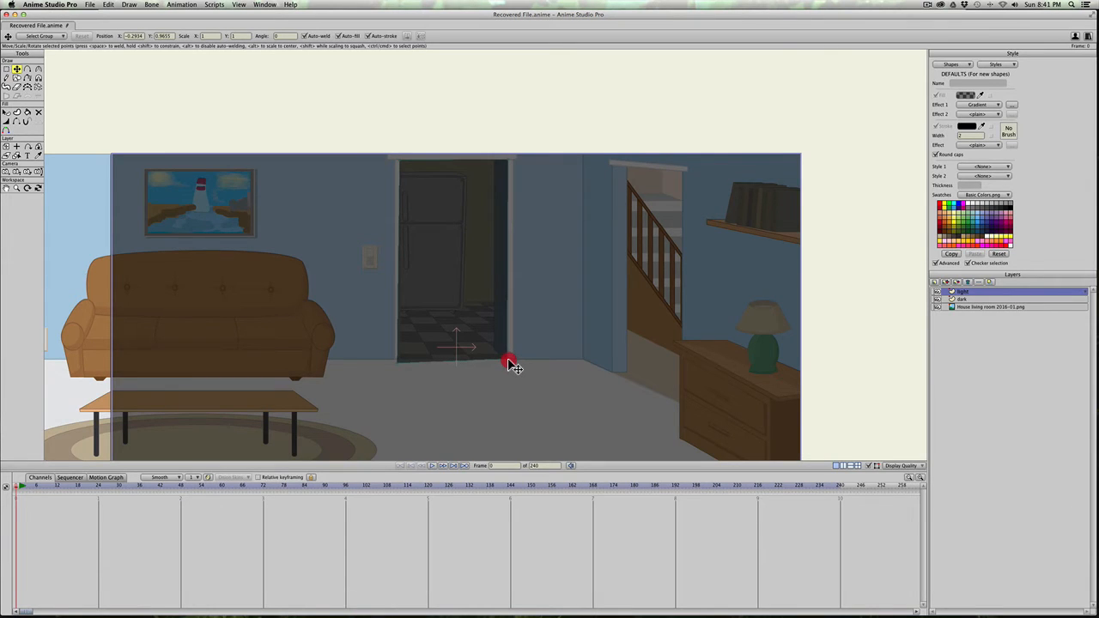
{"action": "key", "text": "t"}
{"action": "left_click", "coordinate": [408, 361]}
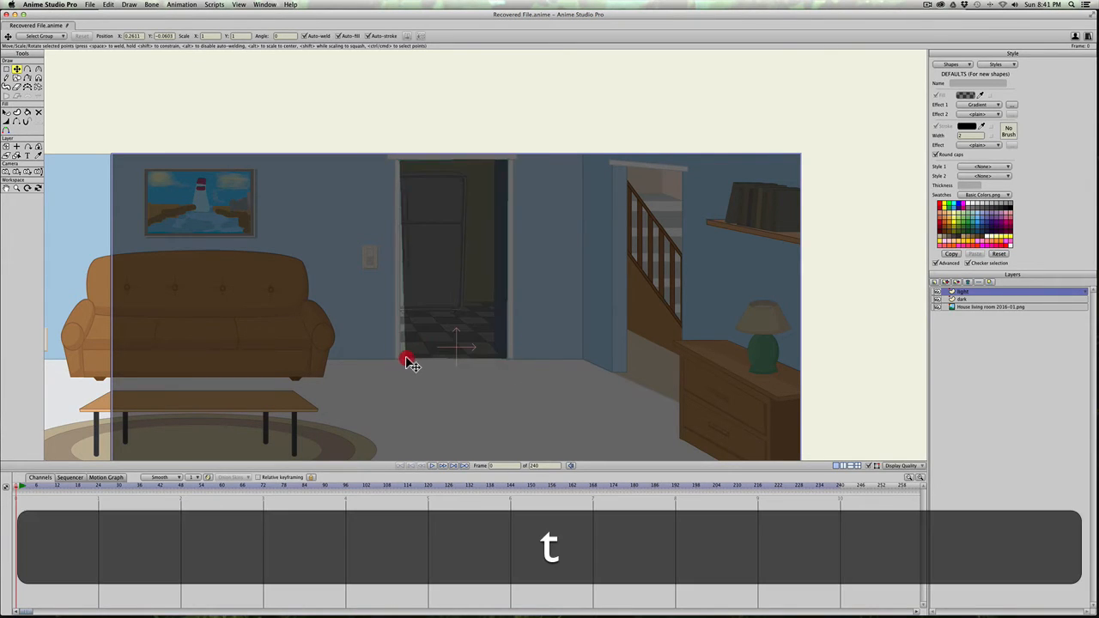
Step: Add points along the light shape's lower edge and pull them across the floor into a widening beam that overlaps the rug's edge
{"action": "left_click_drag", "start_coordinate": [409, 360], "coordinate": [356, 432]}
{"action": "key", "text": "a"}
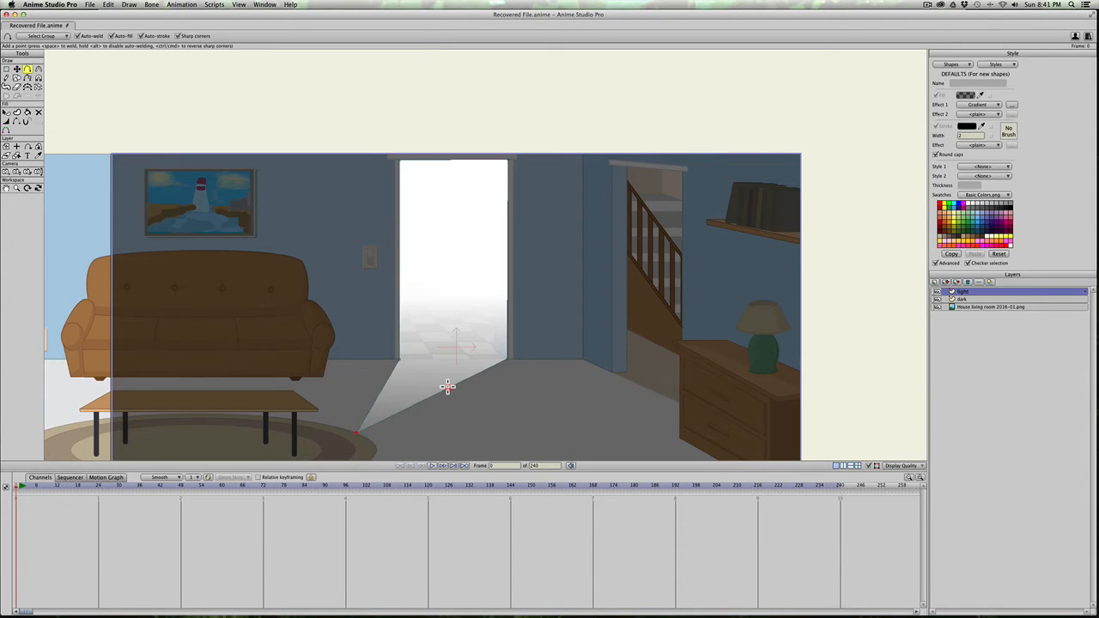
{"action": "left_click_drag", "start_coordinate": [449, 388], "coordinate": [461, 302]}
{"action": "key", "text": "space"}
{"action": "key", "text": "t"}
{"action": "mouse_move", "coordinate": [367, 336]}
{"action": "left_mouse_down"}
{"action": "mouse_move", "coordinate": [355, 351]}
{"action": "mouse_move", "coordinate": [363, 361]}
{"action": "left_mouse_up"}
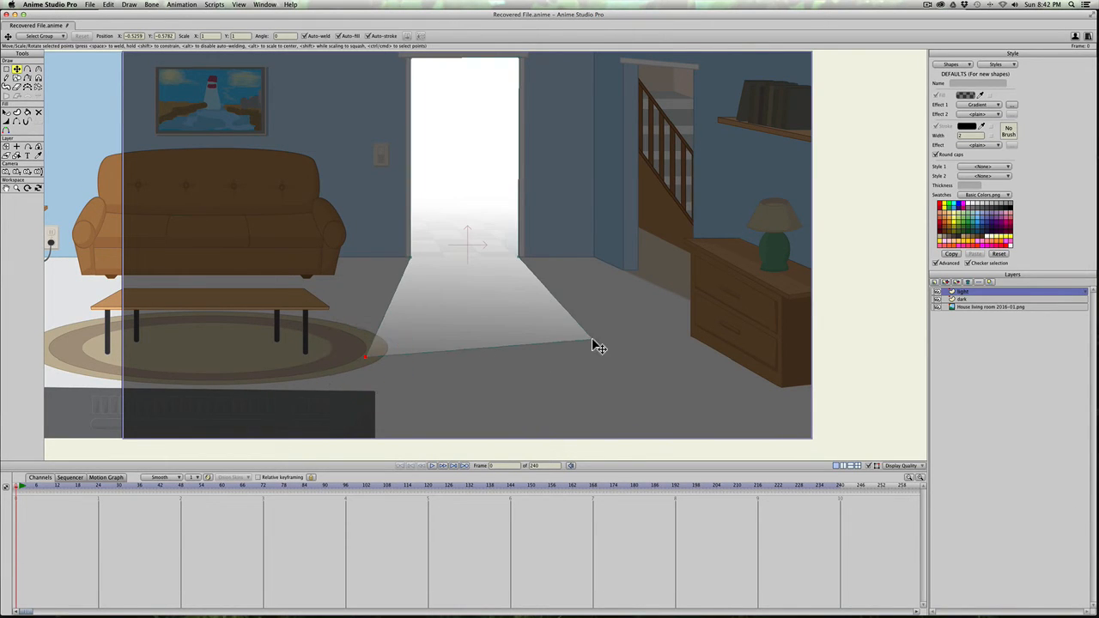
{"action": "left_click_drag", "start_coordinate": [594, 344], "coordinate": [616, 387]}
{"action": "left_click_drag", "start_coordinate": [366, 360], "coordinate": [366, 385]}
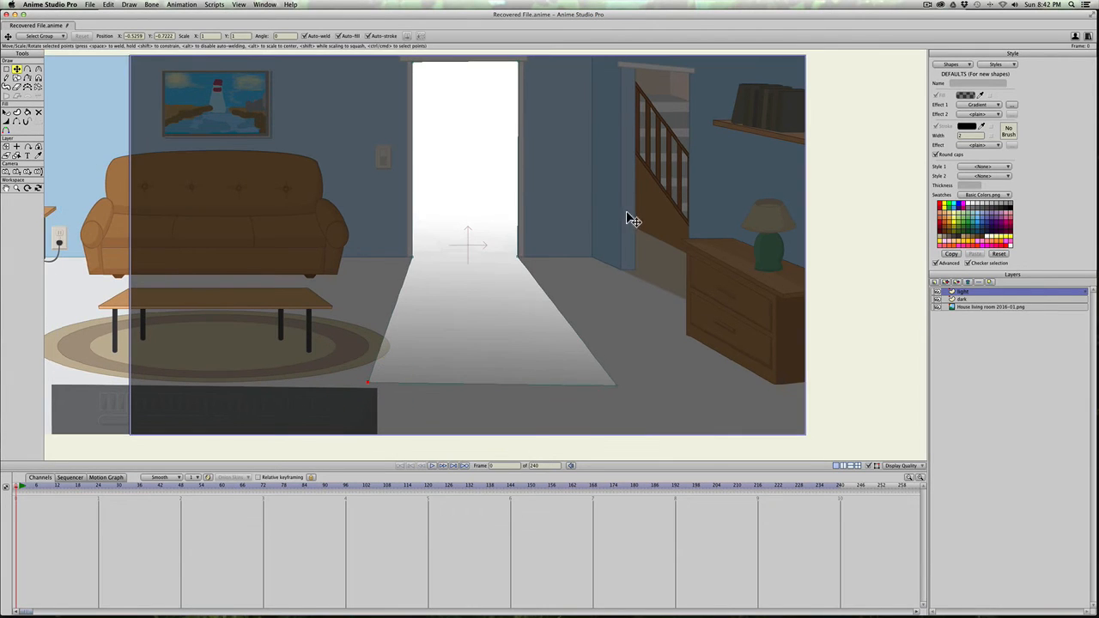
Step: Reposition the light shape's gradient handles so white starts mid-door and fades out at the beam's far edge, and check a render
{"action": "key", "text": "q"}
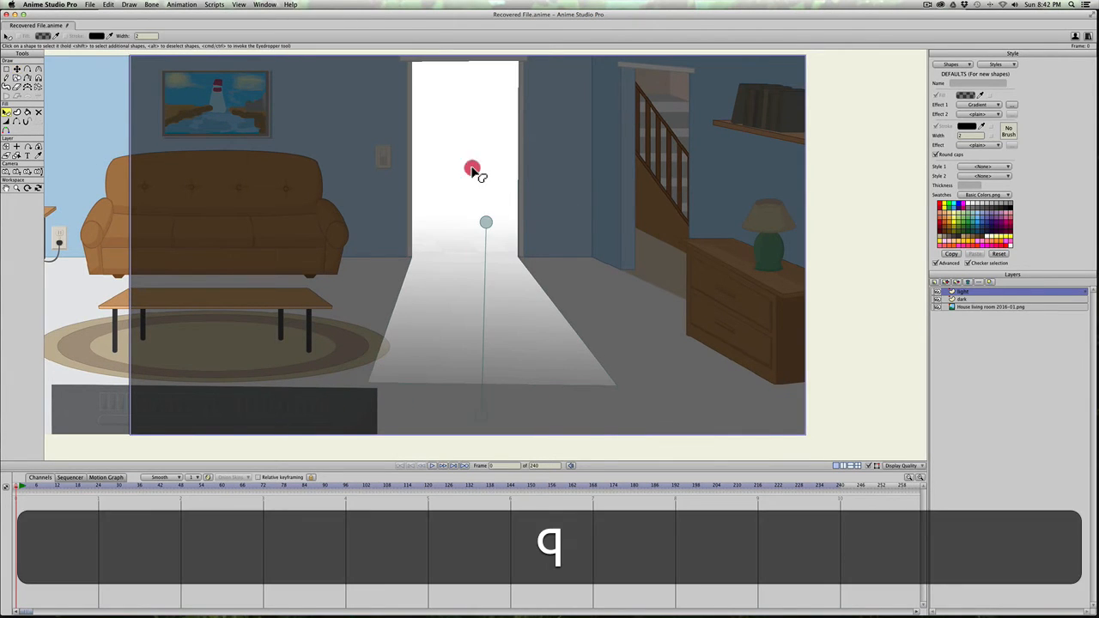
{"action": "left_click", "coordinate": [474, 171]}
{"action": "mouse_move", "coordinate": [488, 225]}
{"action": "left_mouse_down"}
{"action": "mouse_move", "coordinate": [483, 185]}
{"action": "mouse_move", "coordinate": [498, 202]}
{"action": "mouse_move", "coordinate": [471, 177]}
{"action": "mouse_move", "coordinate": [468, 198]}
{"action": "left_mouse_up"}
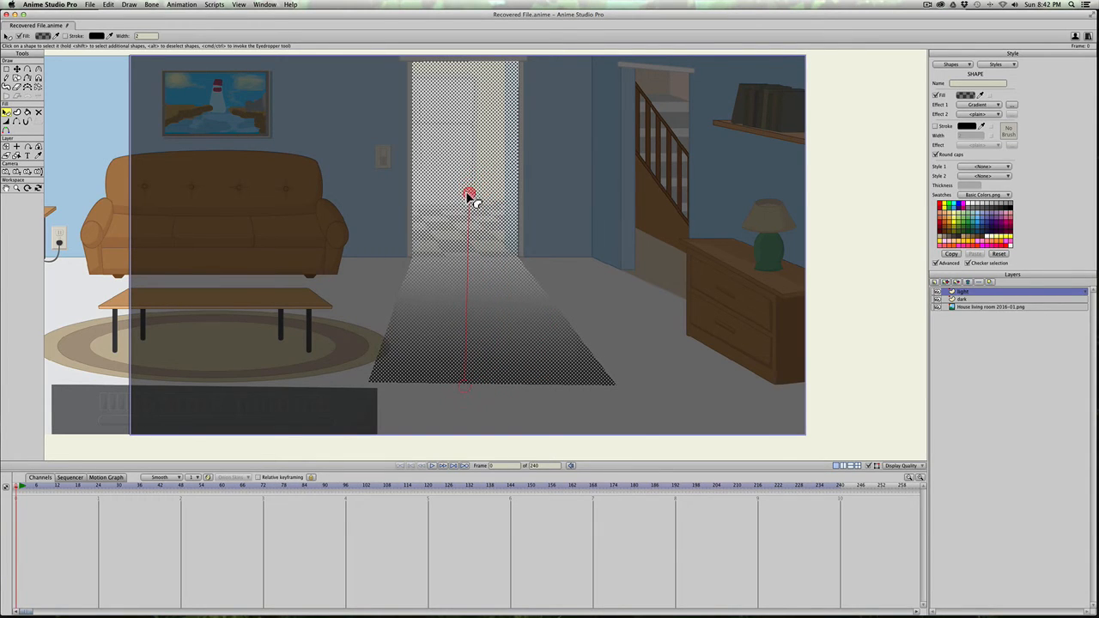
{"action": "mouse_move", "coordinate": [469, 384]}
{"action": "left_mouse_down"}
{"action": "mouse_move", "coordinate": [464, 369]}
{"action": "mouse_move", "coordinate": [477, 376]}
{"action": "left_mouse_up"}
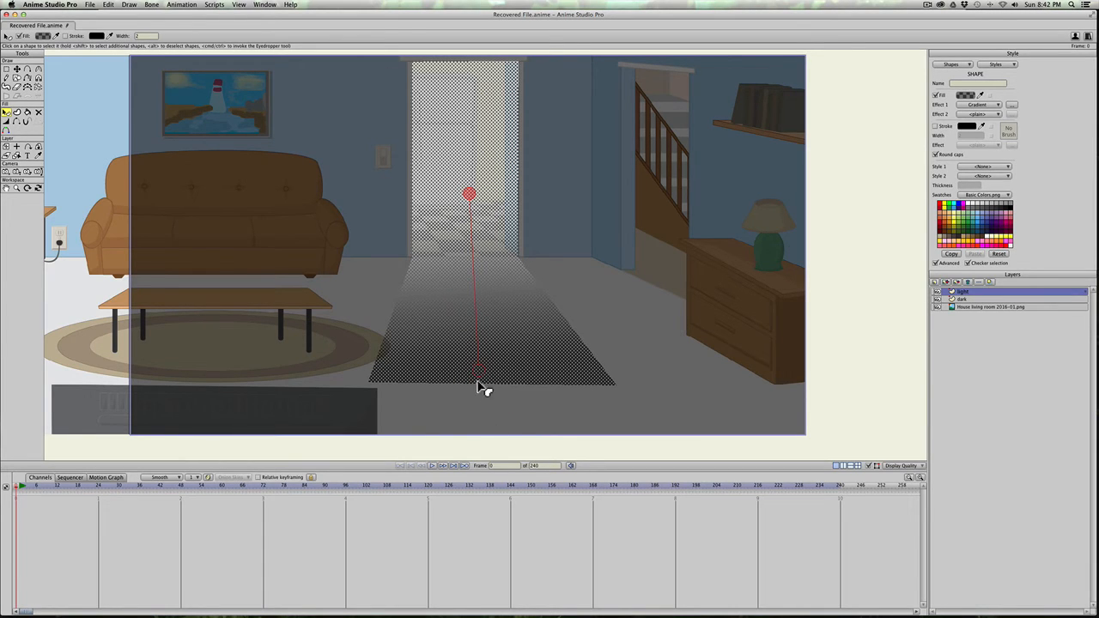
{"action": "mouse_move", "coordinate": [479, 383]}
{"action": "left_mouse_down"}
{"action": "mouse_move", "coordinate": [473, 334]}
{"action": "mouse_move", "coordinate": [476, 374]}
{"action": "left_mouse_up"}
{"action": "key", "text": "super+r"}
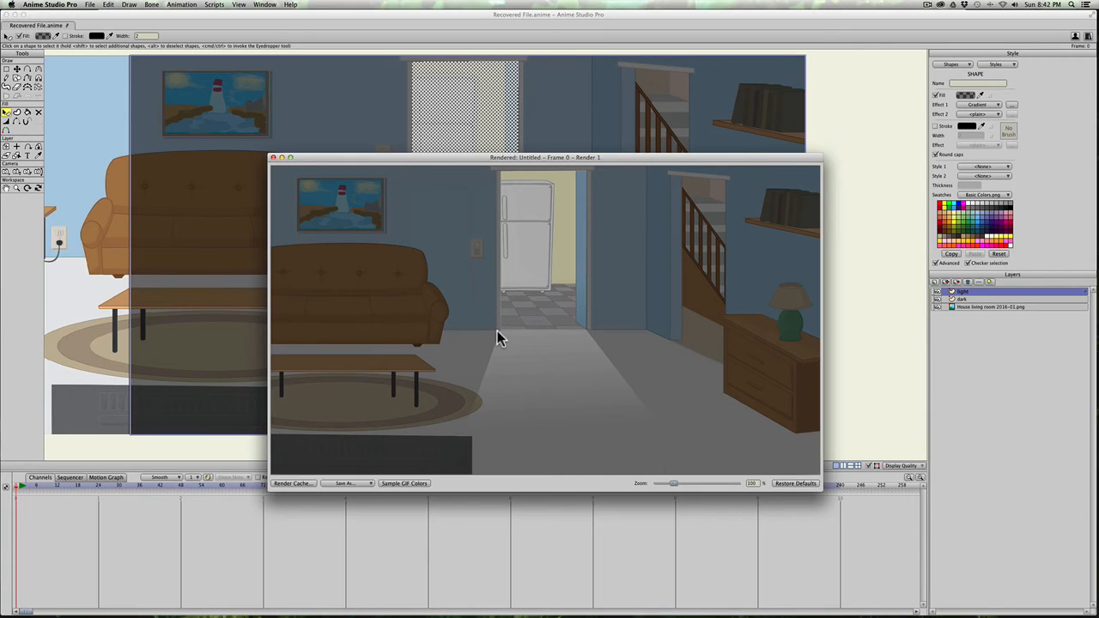
{"action": "left_click", "coordinate": [273, 161]}
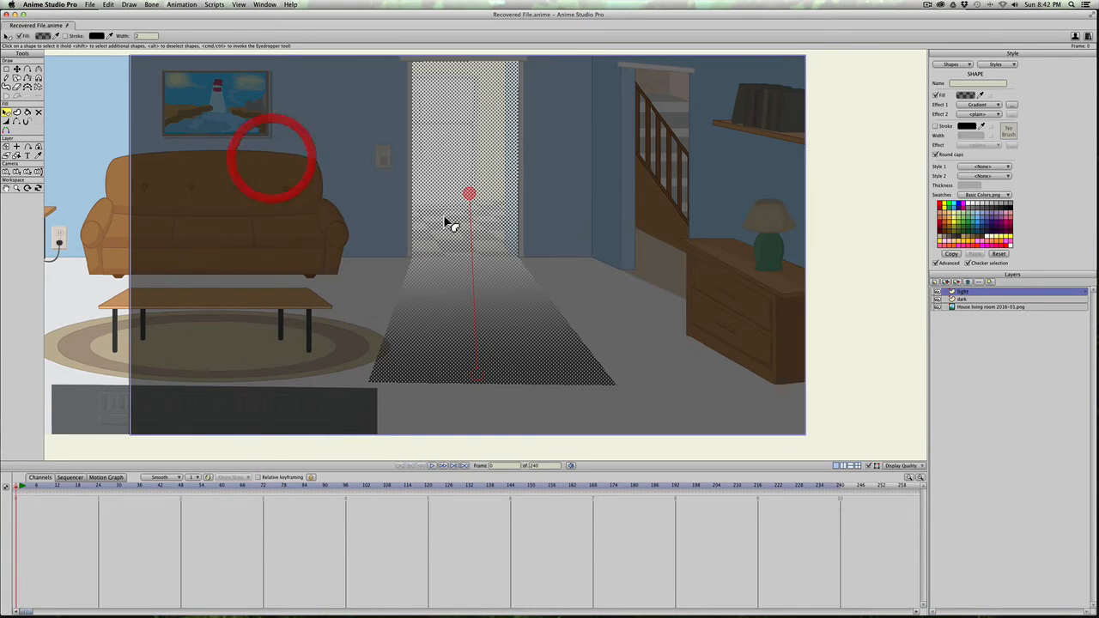
Step: Copy the whole light shape, paste it in place twice to strengthen the glow, and preview the rendered frame
{"action": "scroll", "coordinate": [461, 191], "scroll_direction": "down", "scroll_amount": 2}
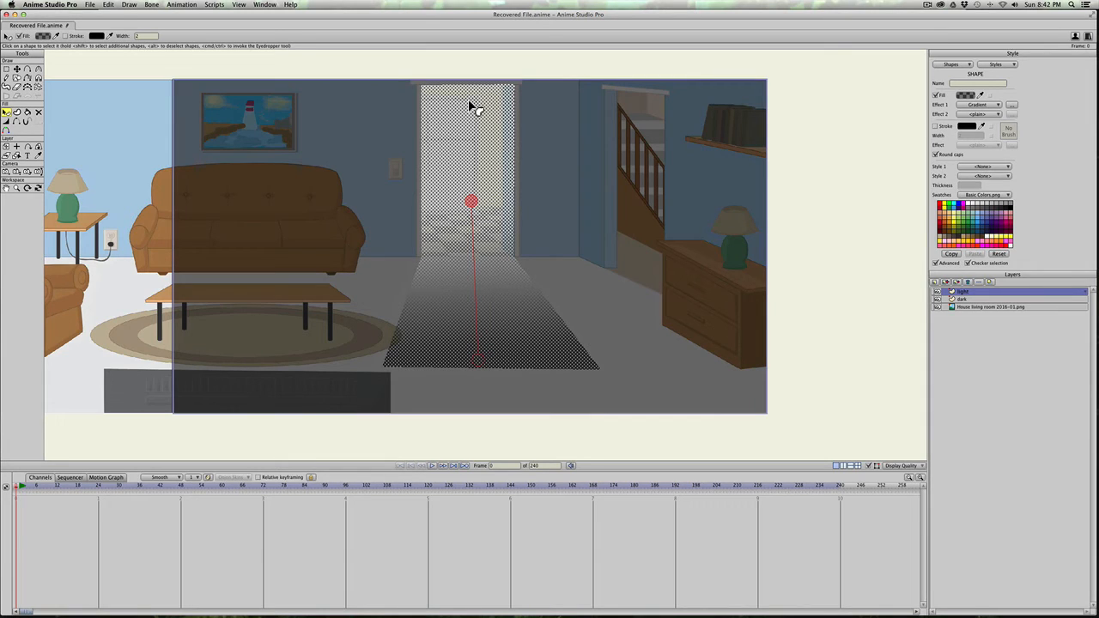
{"action": "key", "text": "t"}
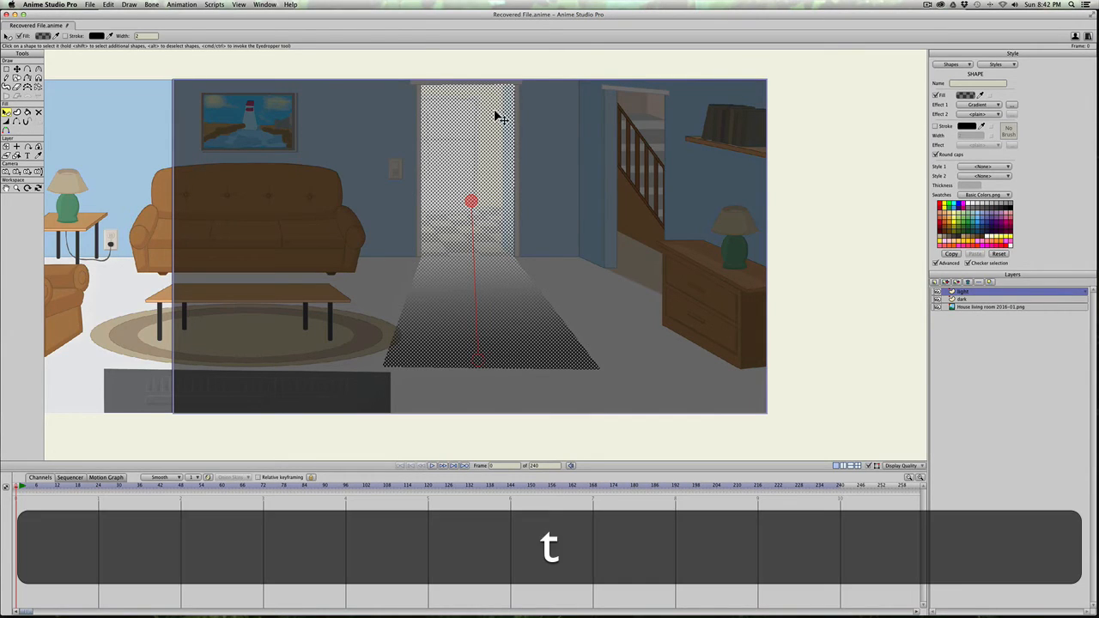
{"action": "left_click", "coordinate": [483, 112]}
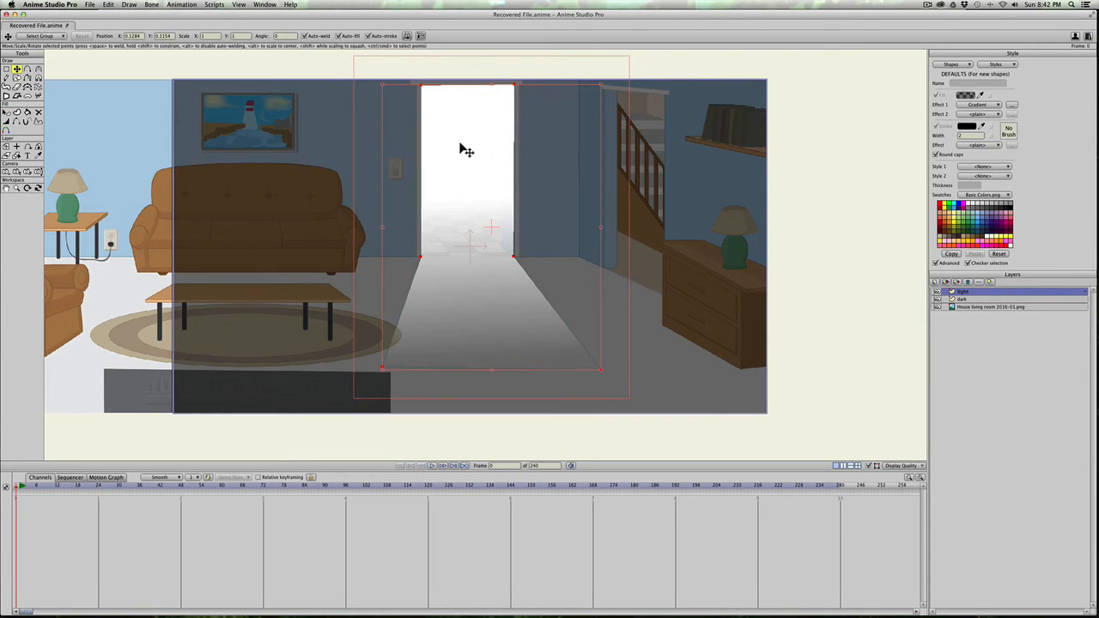
{"action": "key", "text": "super+c"}
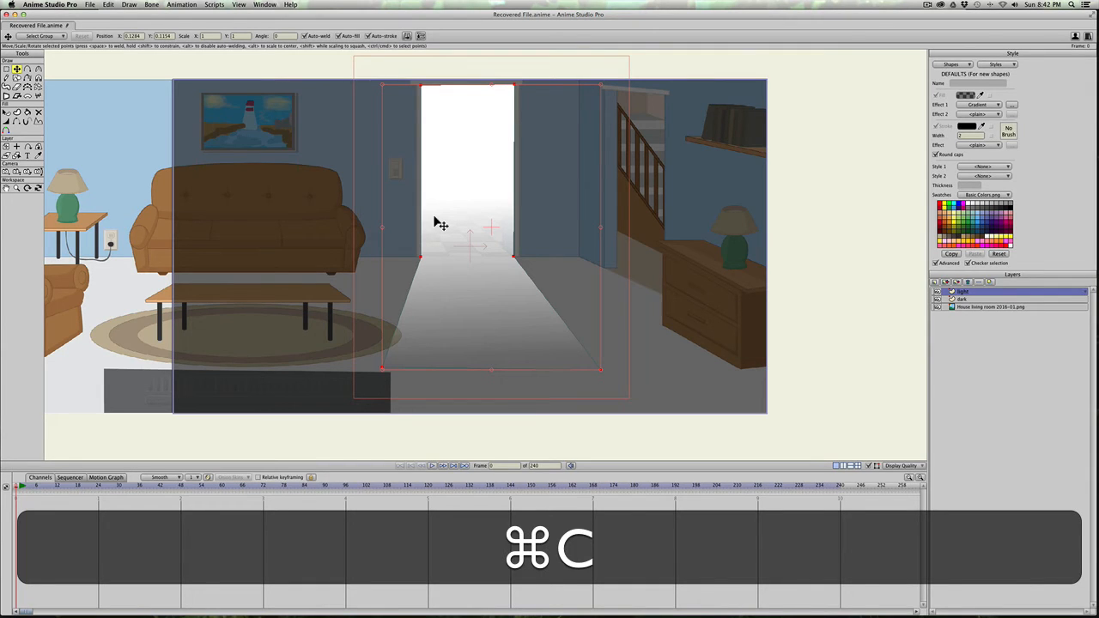
{"action": "key", "text": "super+v"}
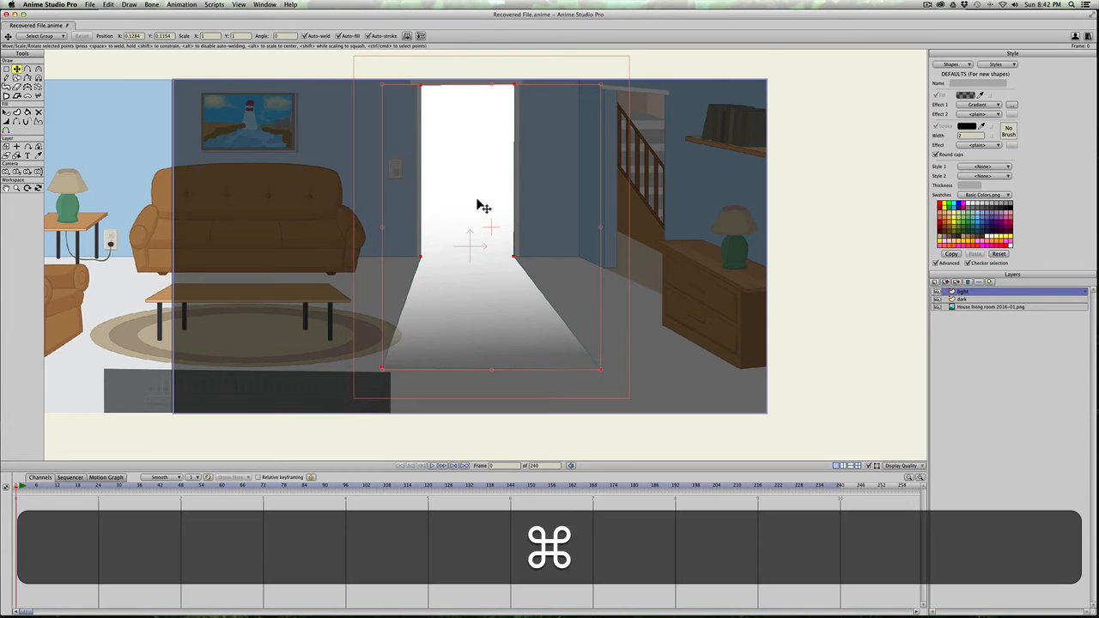
{"action": "key", "text": "super+v"}
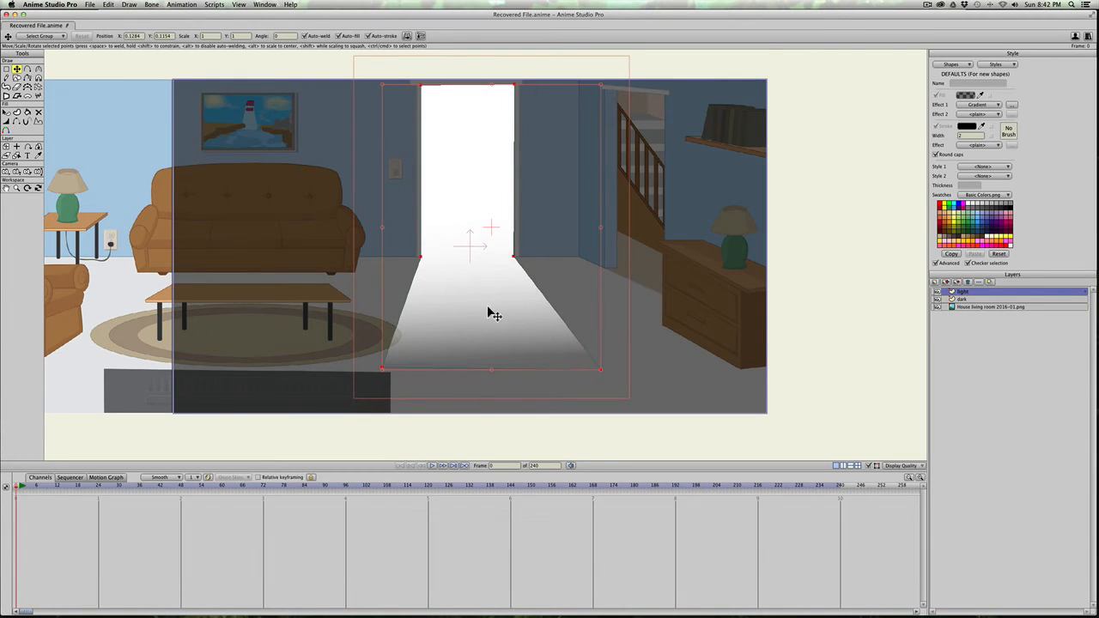
{"action": "key", "text": "super+r"}
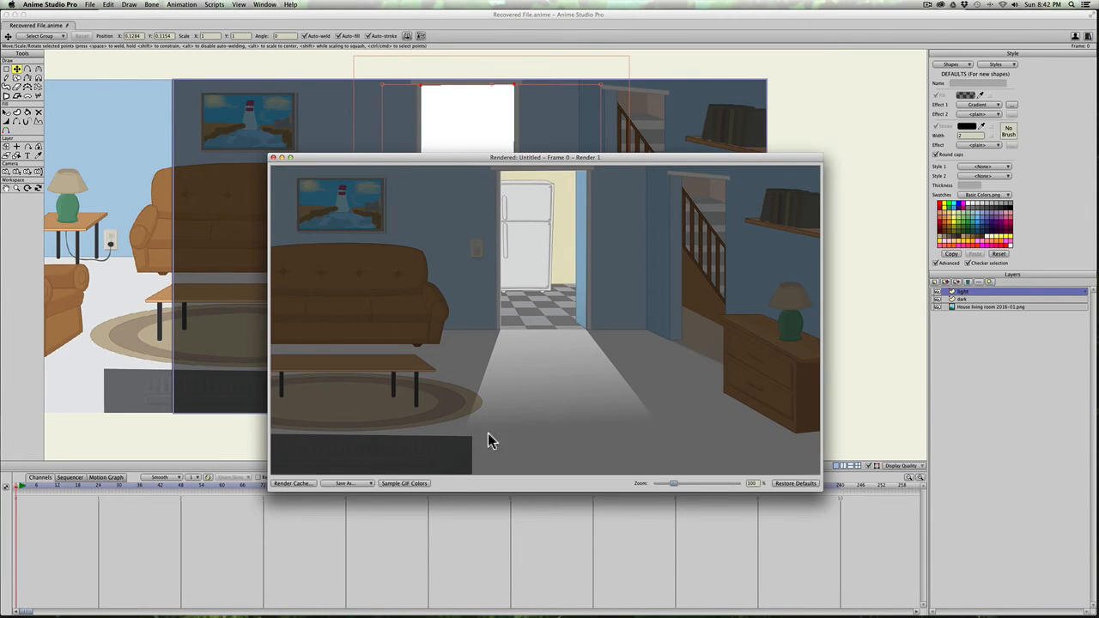
{"action": "left_click", "coordinate": [273, 158]}
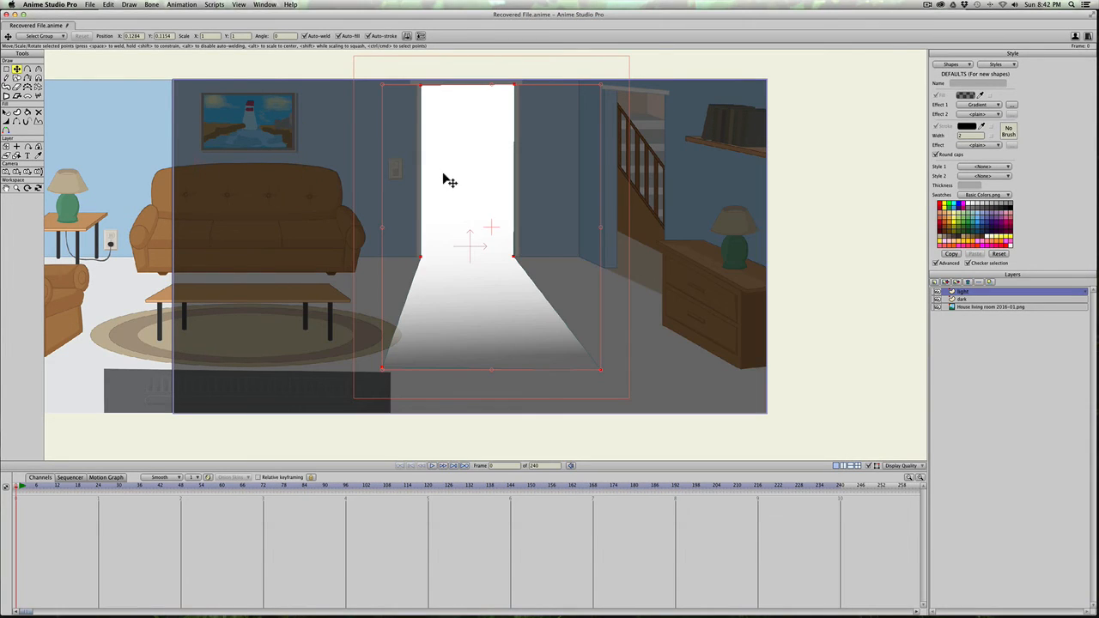
Step: Paste one more copy of the light shape in place and render the frame to inspect the brighter beam
{"action": "key", "text": "super+v"}
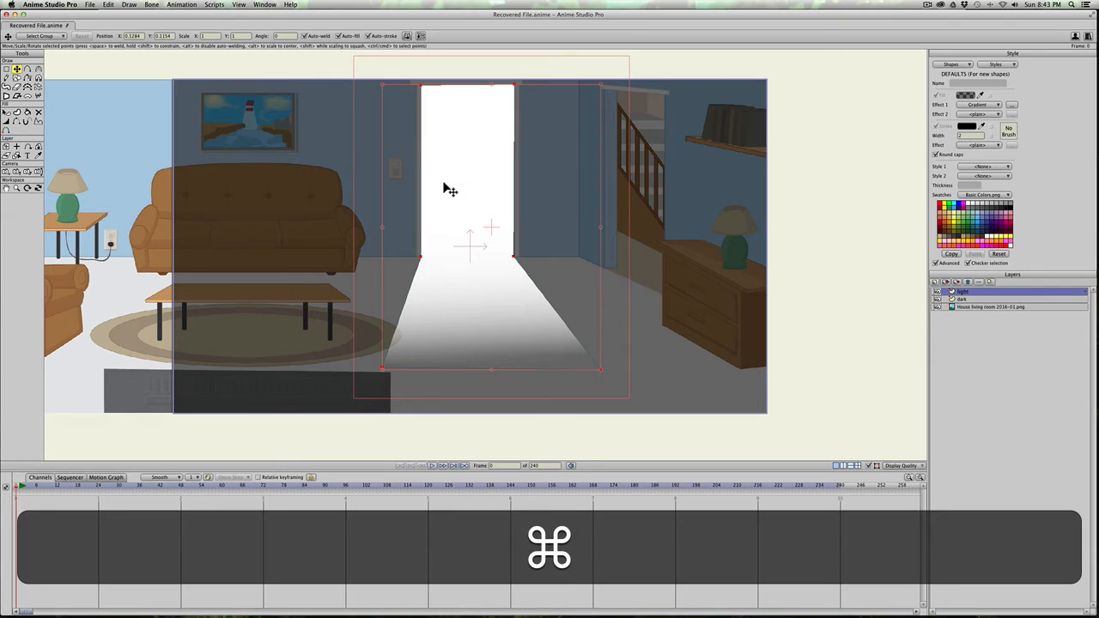
{"action": "key", "text": "super+r"}
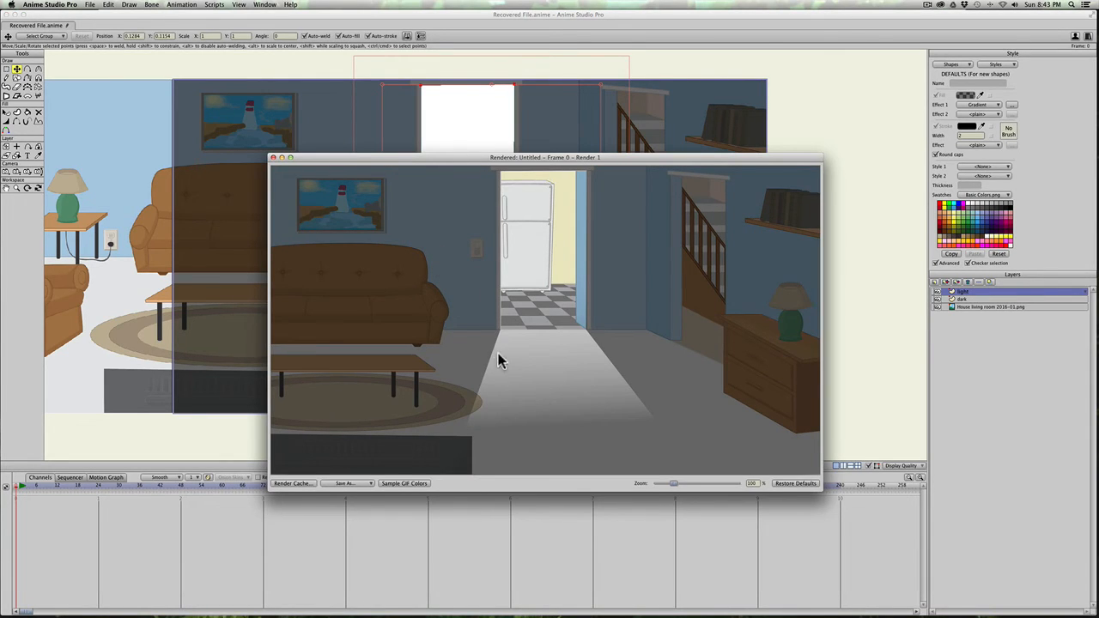
{"action": "left_click", "coordinate": [632, 421]}
{"action": "left_click", "coordinate": [273, 158]}
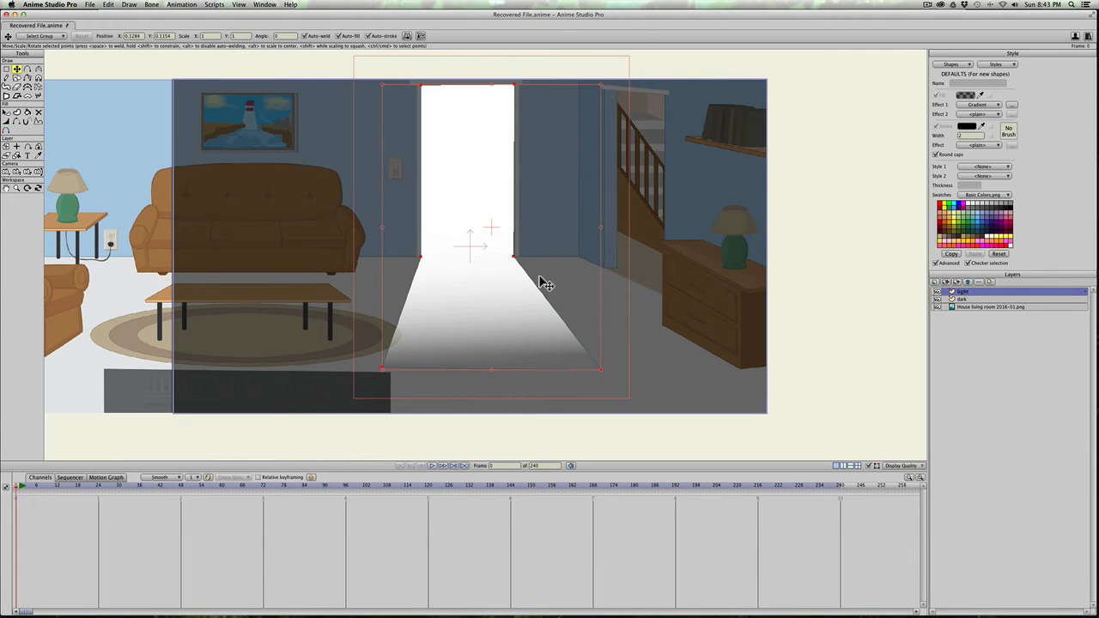
Step: Delete all the stacked doorway light shapes from the light layer
{"action": "key", "text": "BackSpace"}
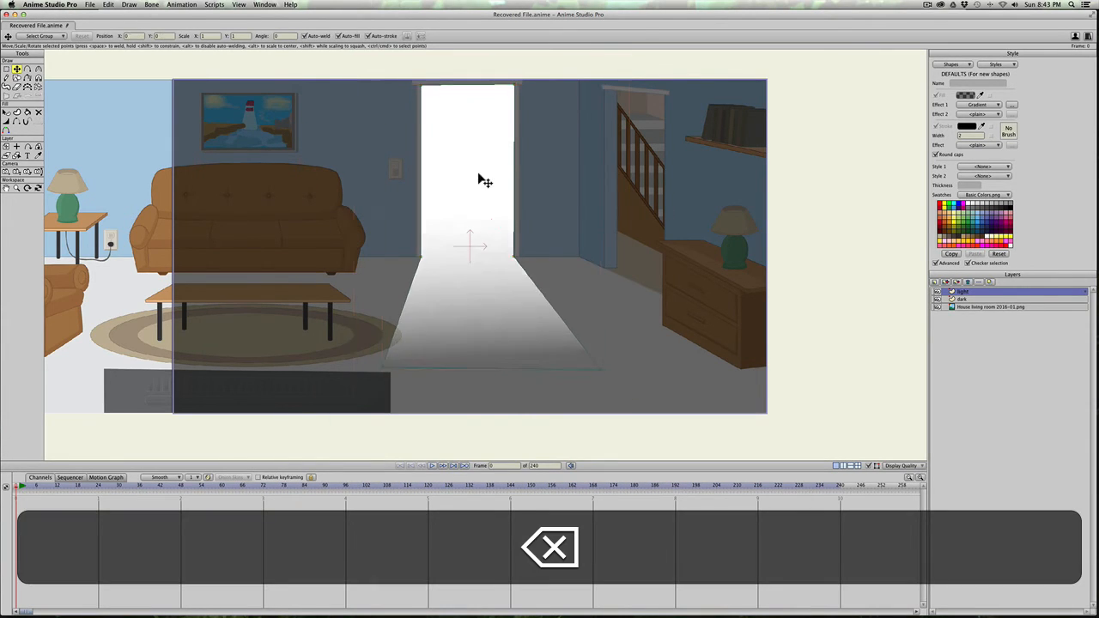
{"action": "left_click", "coordinate": [479, 174]}
{"action": "key", "text": "BackSpace"}
{"action": "left_click", "coordinate": [478, 174]}
{"action": "key", "text": "BackSpace"}
{"action": "left_click", "coordinate": [478, 174]}
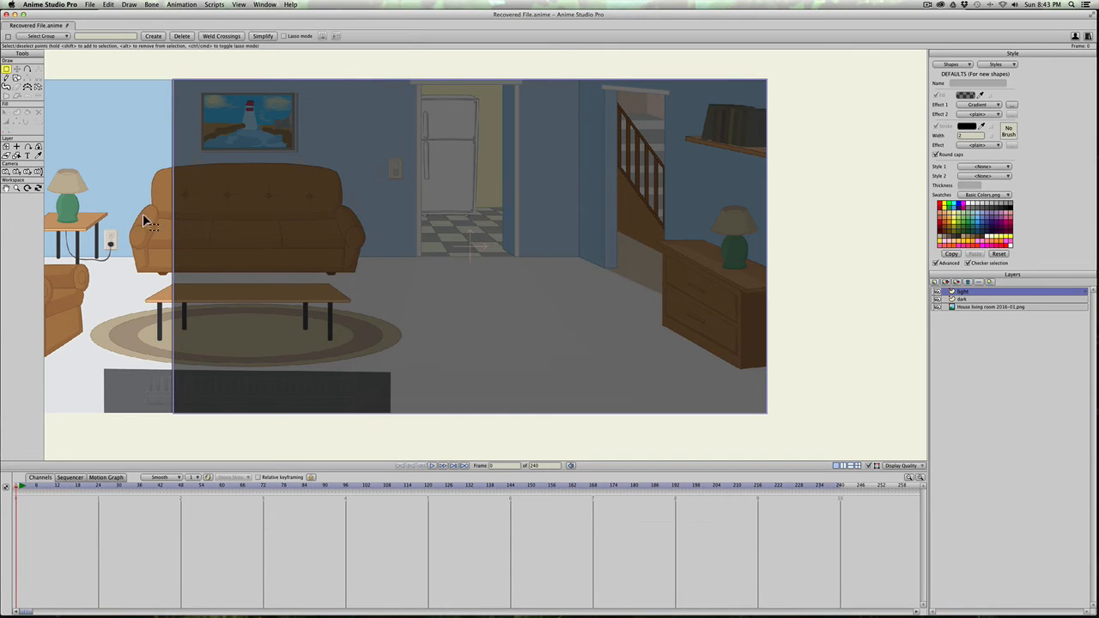
Step: Shift the living room image layer right so the armchair and table lamp fall inside the frame, and reselect the light layer
{"action": "left_click", "coordinate": [976, 308]}
{"action": "left_click_drag", "start_coordinate": [184, 237], "coordinate": [347, 254]}
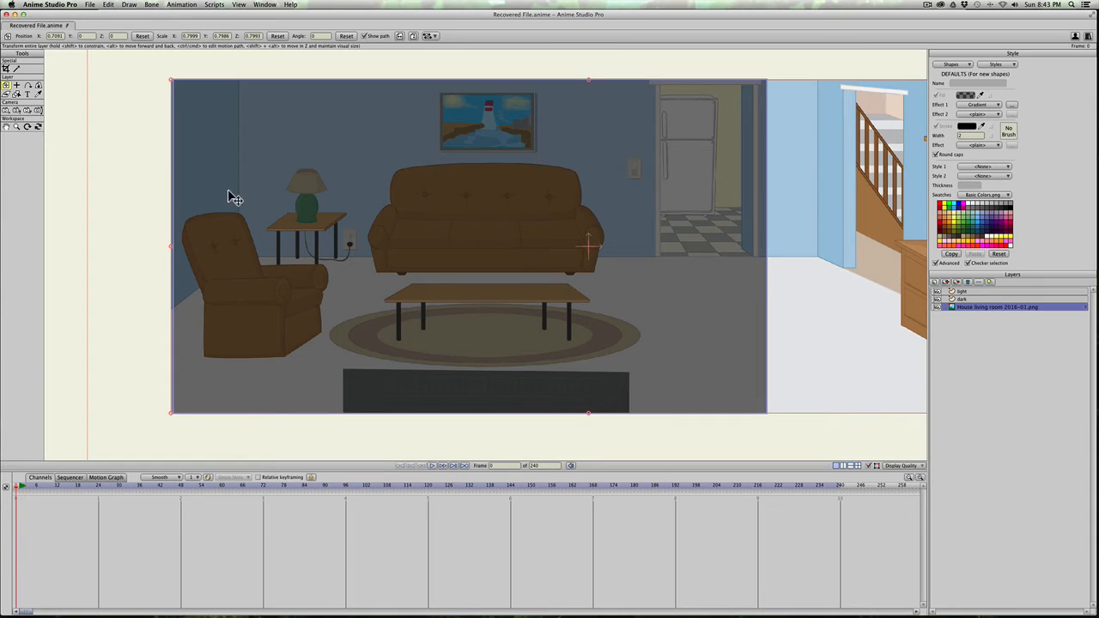
{"action": "left_click", "coordinate": [975, 292]}
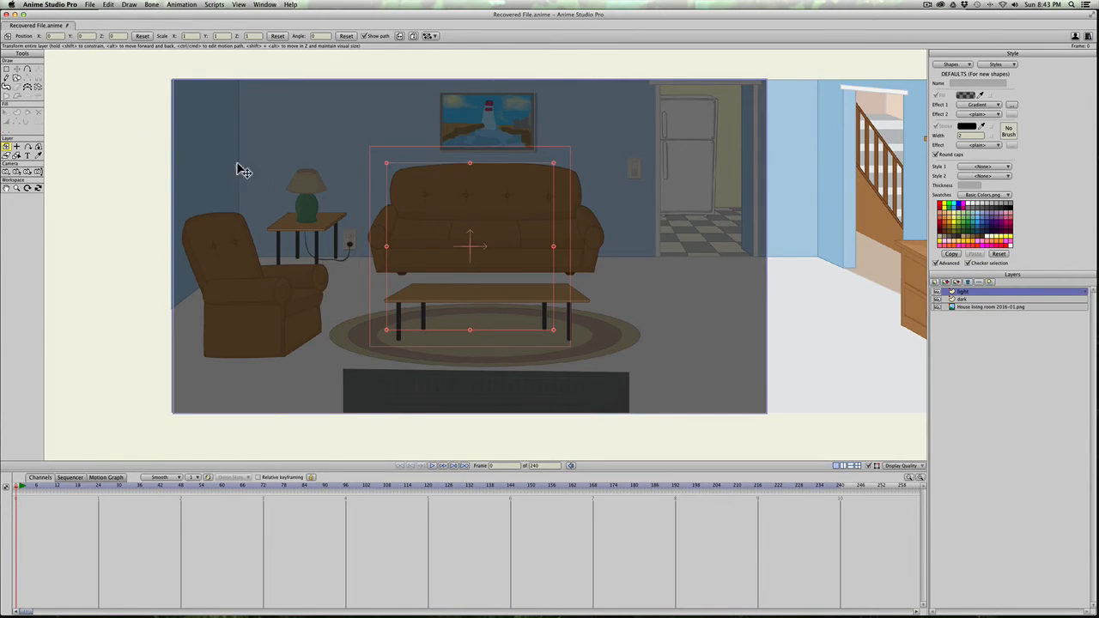
Step: Try a freehand brush stroke below the lamp, undo it, and paint a short horizontal stroke over the armchair's arm
{"action": "left_click", "coordinate": [6, 87]}
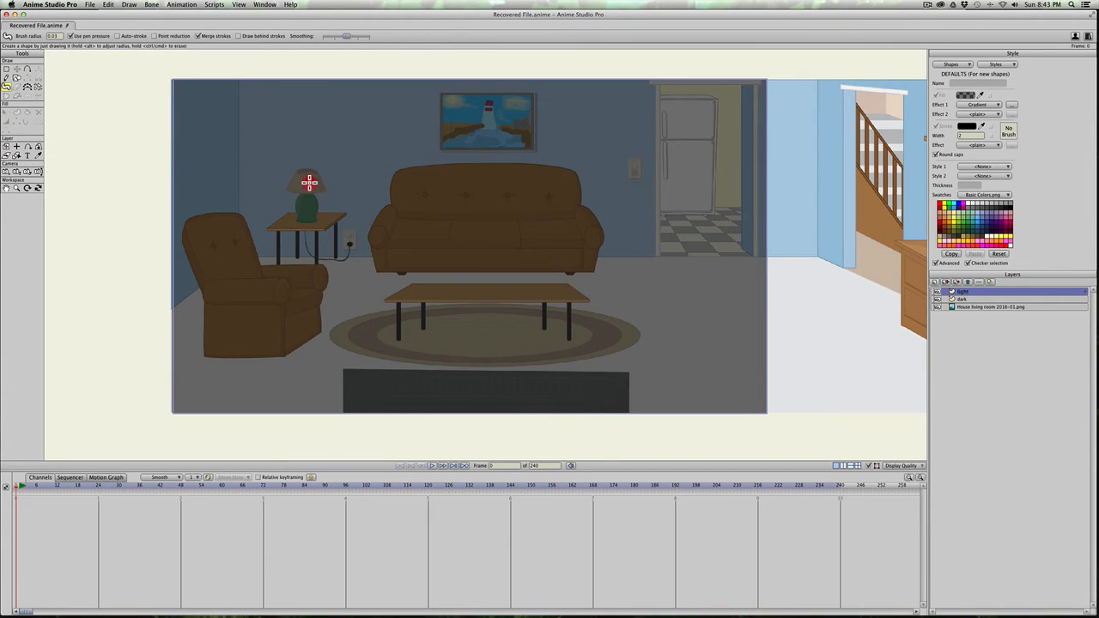
{"action": "left_click_drag", "start_coordinate": [309, 182], "coordinate": [307, 245]}
{"action": "key", "text": "super+z"}
{"action": "left_click_drag", "start_coordinate": [259, 268], "coordinate": [327, 269]}
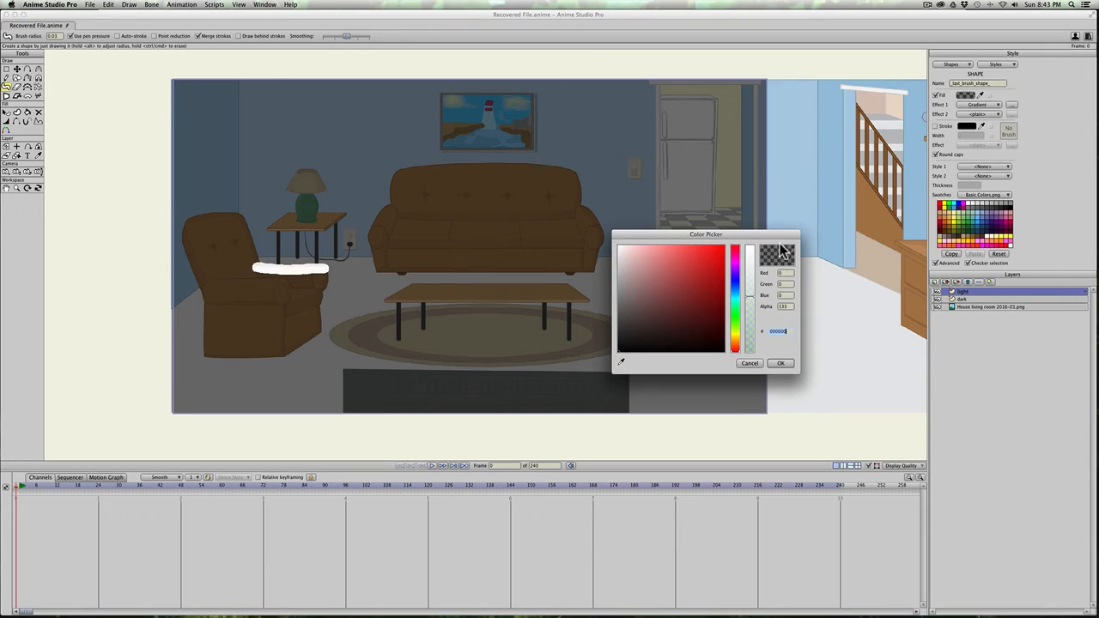
Step: Set the fill colour's alpha to 255
{"action": "left_click", "coordinate": [751, 245]}
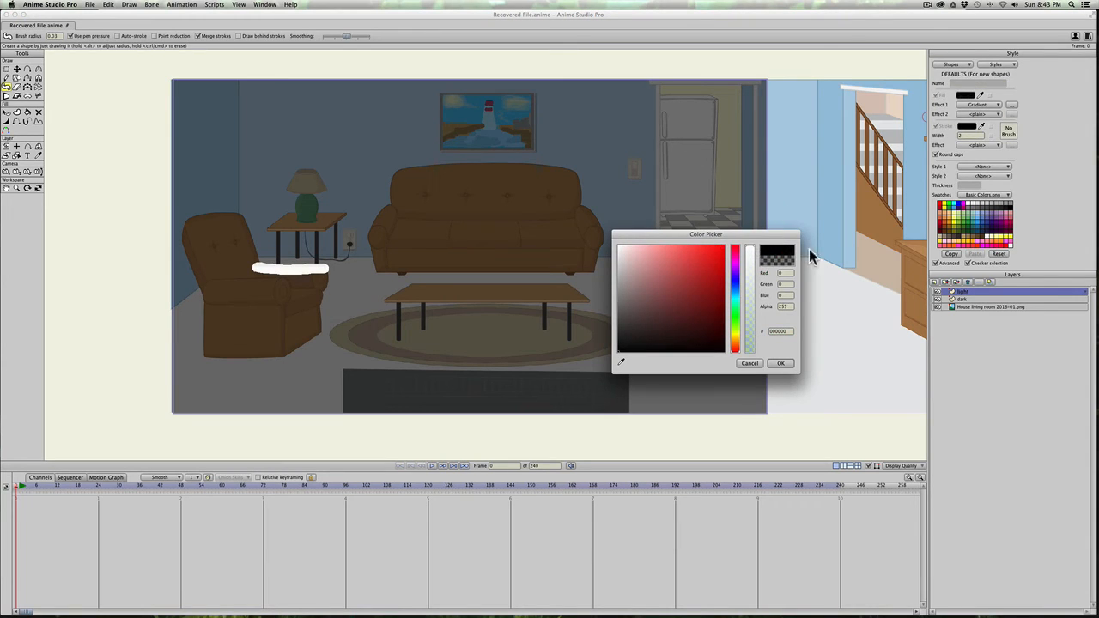
{"action": "left_click", "coordinate": [778, 364]}
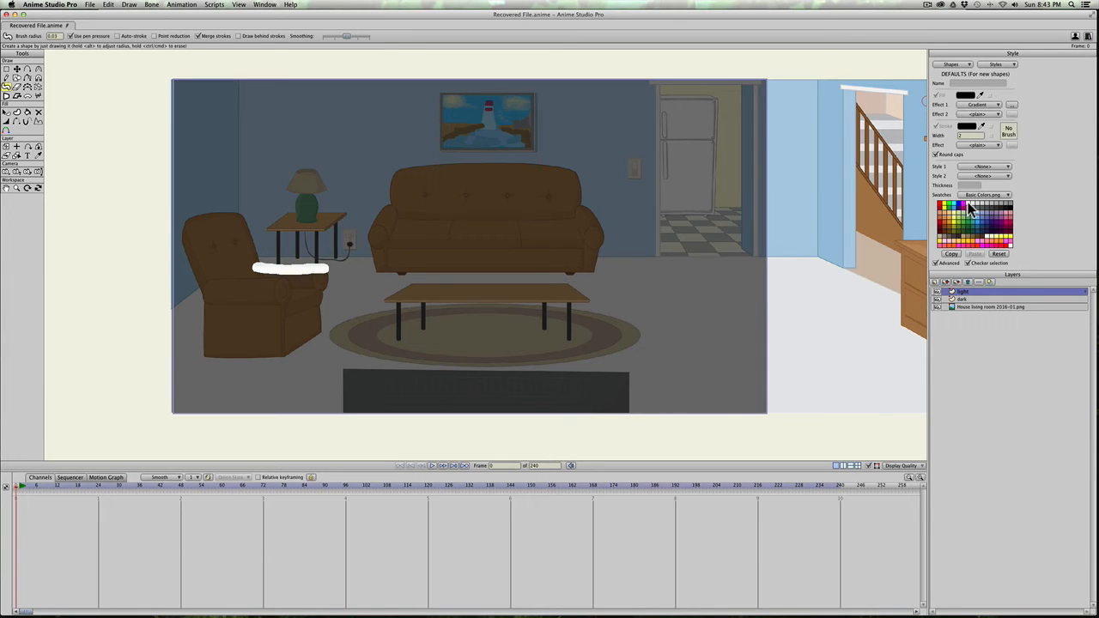
Step: Set the default fill colour for new shapes to white and render the current frame to check the armchair stroke
{"action": "left_click", "coordinate": [968, 204]}
{"action": "key", "text": "super+r"}
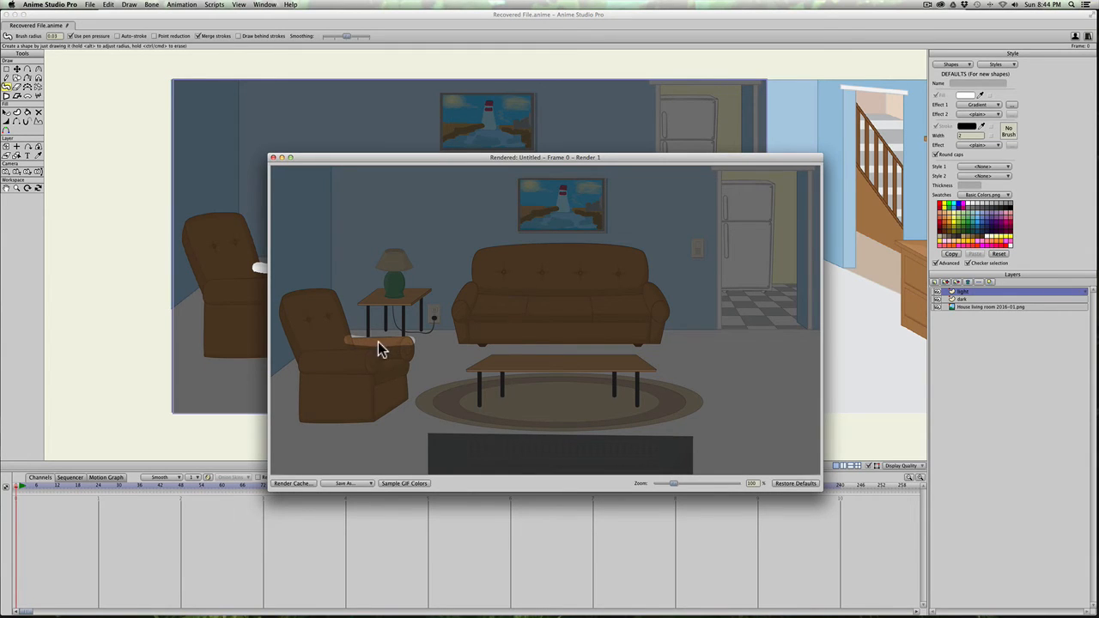
{"action": "left_click", "coordinate": [273, 159]}
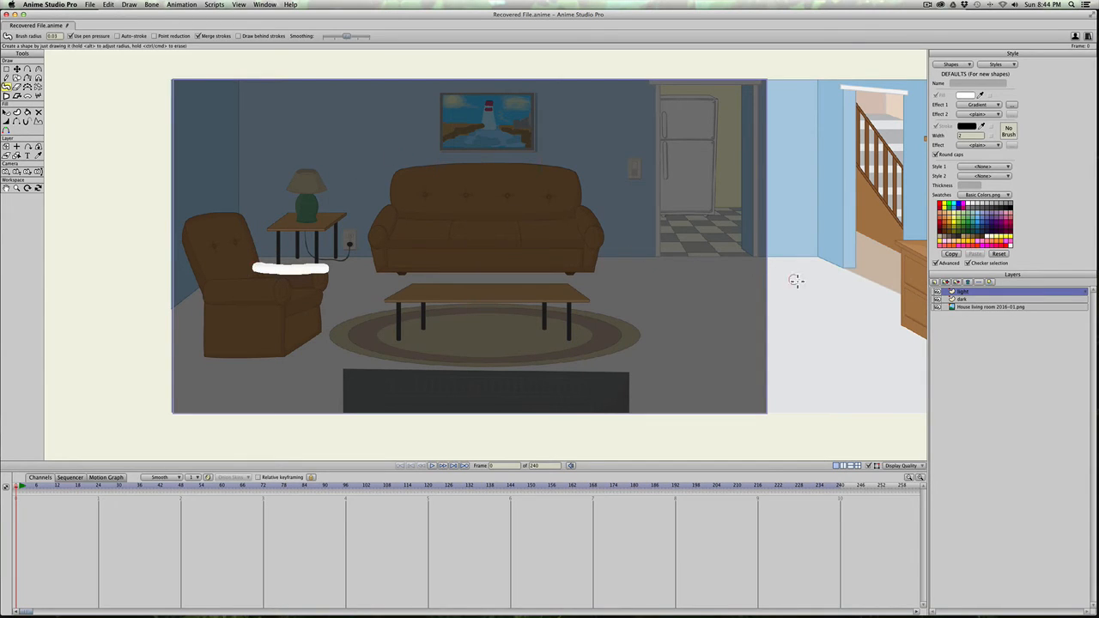
Step: Set the light layer's blur radius to 15 and render the frame to check the softened stroke
{"action": "double_click", "coordinate": [992, 291]}
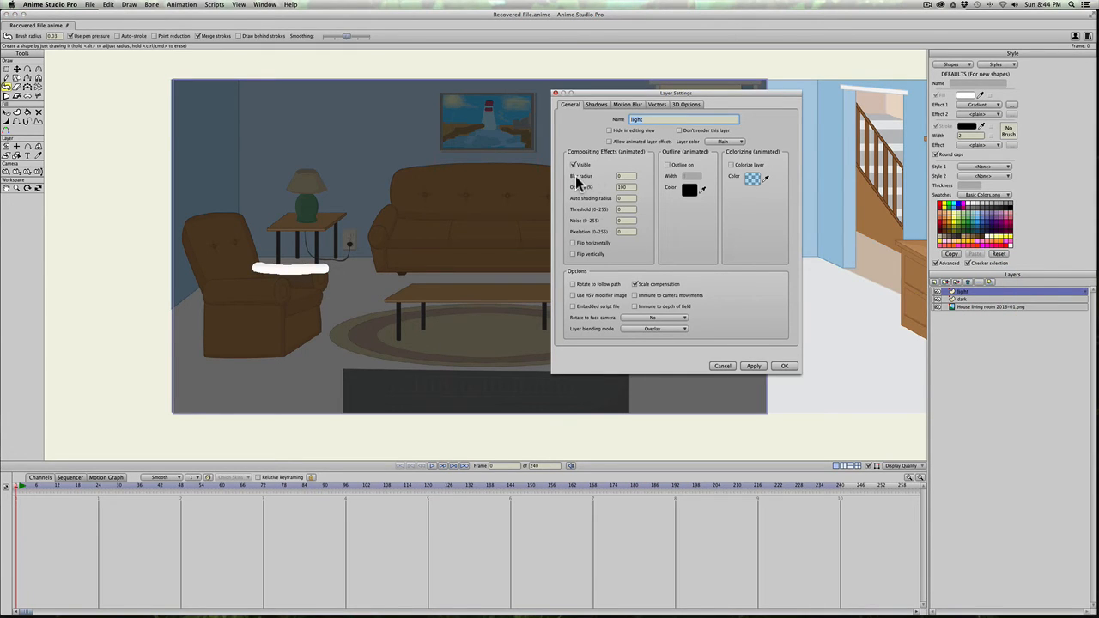
{"action": "left_click", "coordinate": [631, 181]}
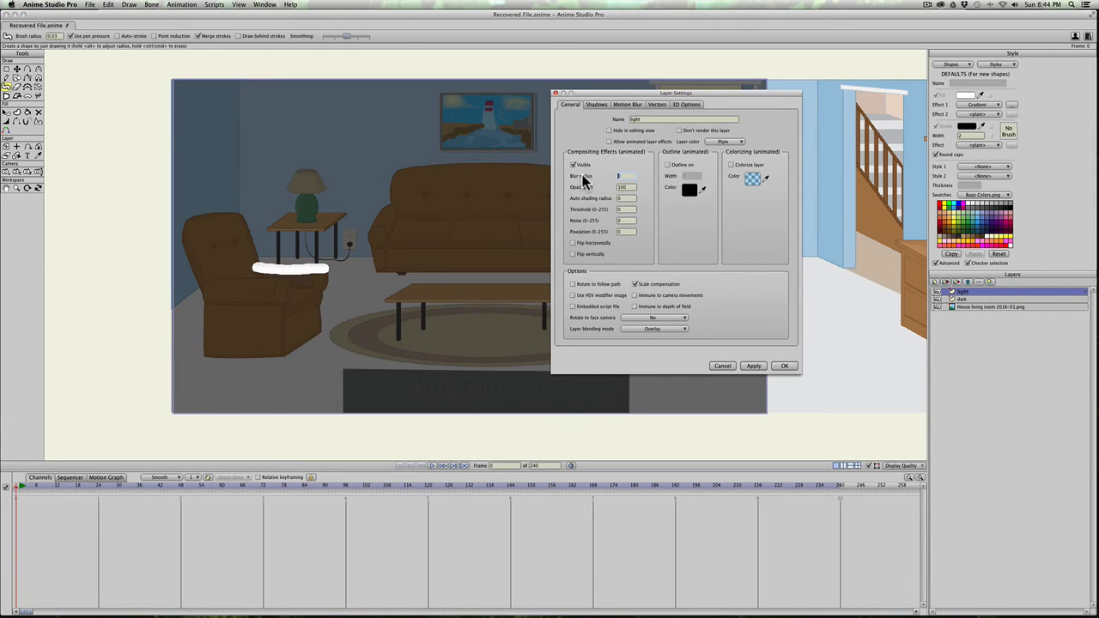
{"action": "type", "text": "15"}
{"action": "left_click", "coordinate": [752, 365]}
{"action": "left_click", "coordinate": [778, 366]}
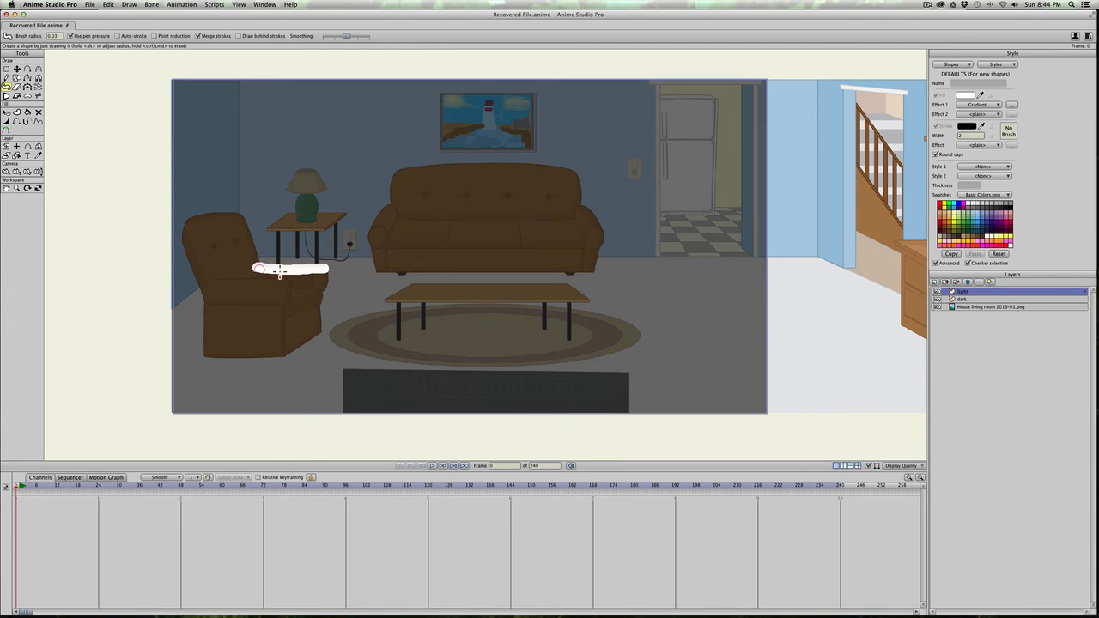
{"action": "key", "text": "super+r"}
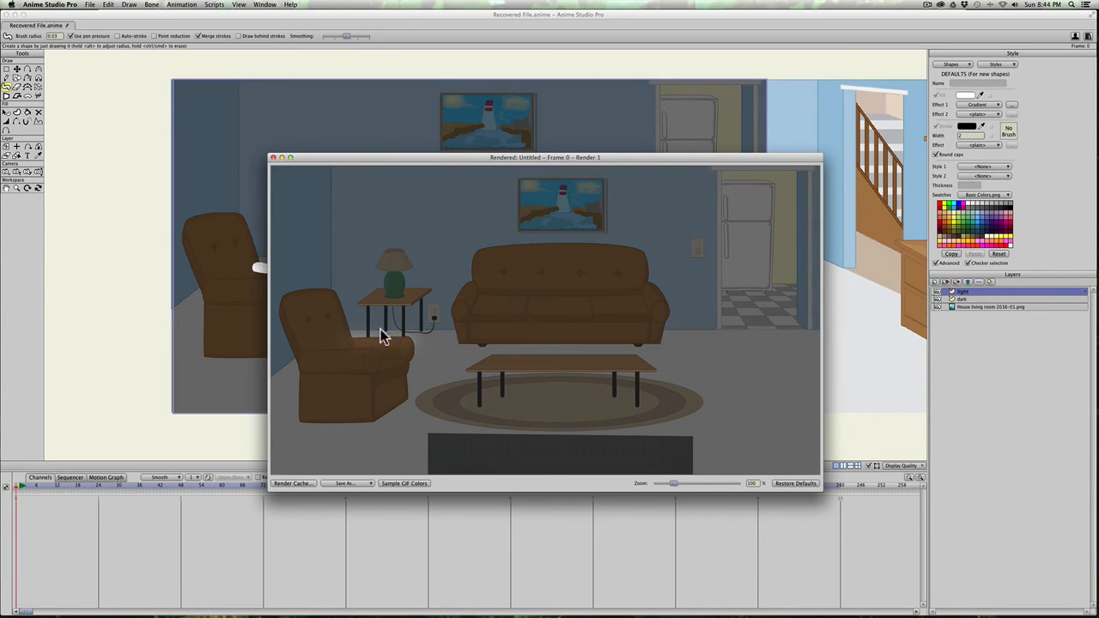
{"action": "left_click", "coordinate": [274, 158]}
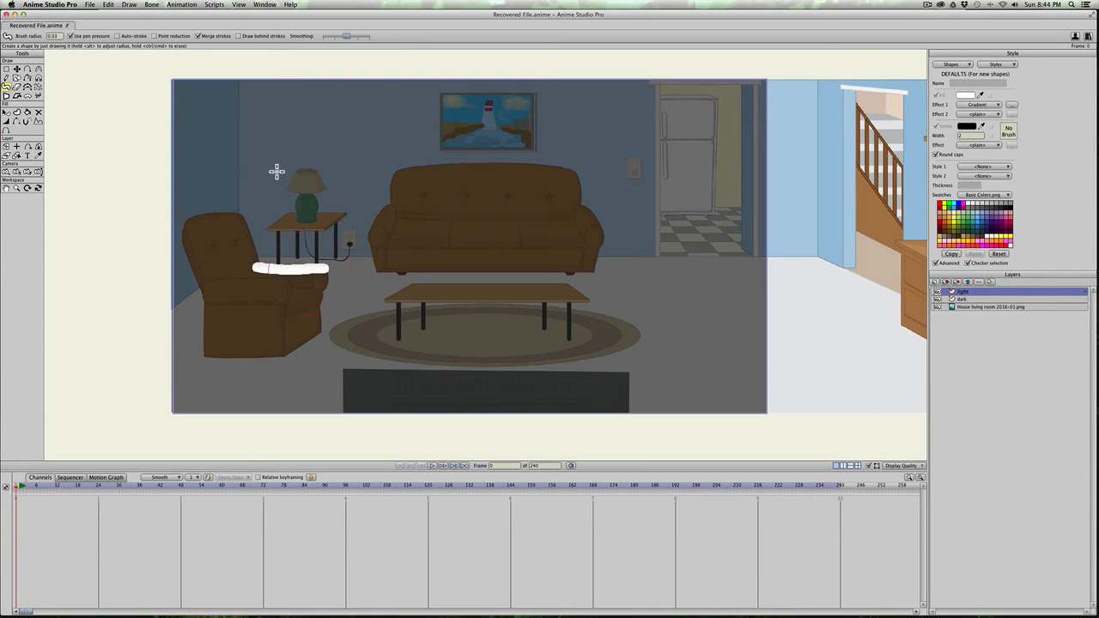
Step: Paint a longer white brush stroke across the armchair's seat and arm on the light layer, and render the frame
{"action": "mouse_move", "coordinate": [250, 266]}
{"action": "left_mouse_down"}
{"action": "mouse_move", "coordinate": [289, 266]}
{"action": "mouse_move", "coordinate": [233, 263]}
{"action": "mouse_move", "coordinate": [326, 266]}
{"action": "mouse_move", "coordinate": [221, 266]}
{"action": "mouse_move", "coordinate": [319, 269]}
{"action": "left_mouse_up"}
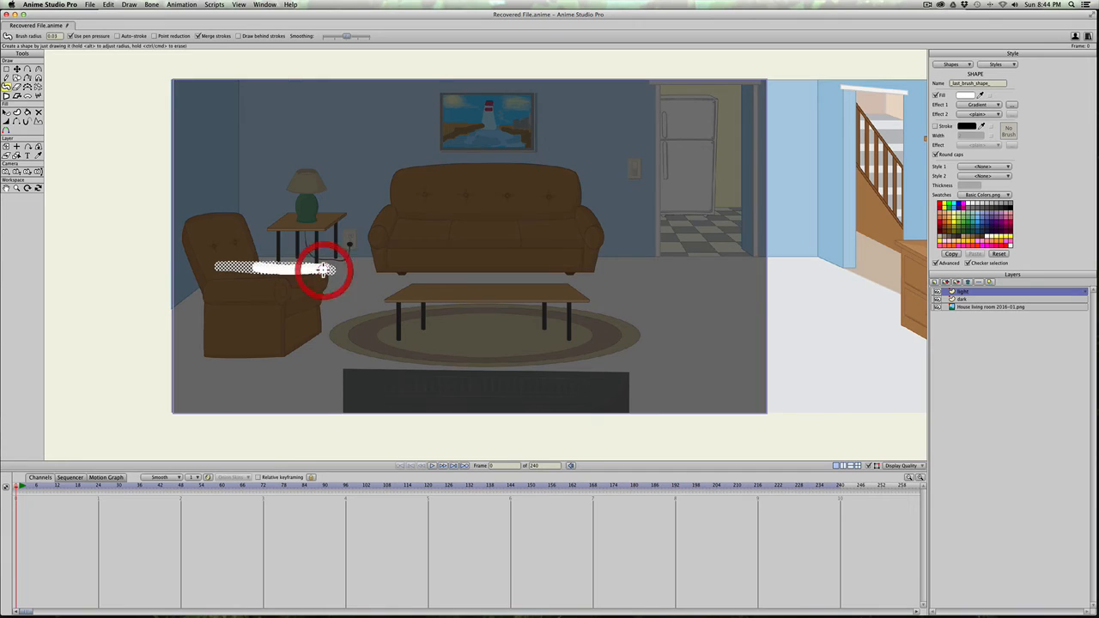
{"action": "key", "text": "super+r"}
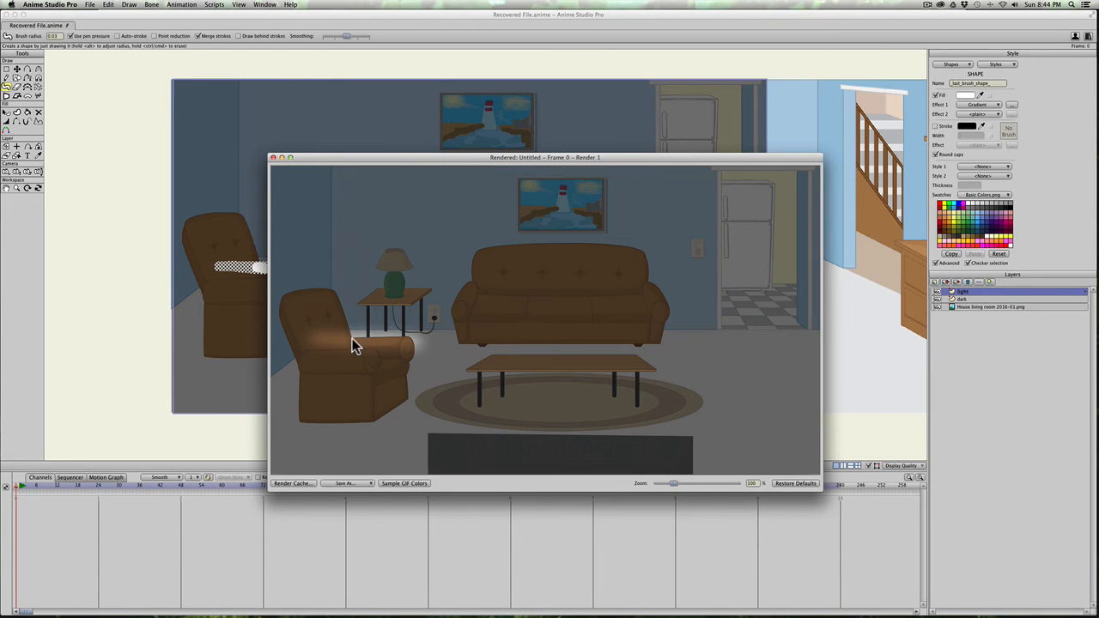
{"action": "left_click", "coordinate": [273, 158]}
Step: Paint white light strokes over the coffee table top, the sofa's near arm and back, and around the table lamp, and render the frame
{"action": "mouse_move", "coordinate": [405, 290]}
{"action": "left_mouse_down"}
{"action": "mouse_move", "coordinate": [579, 297]}
{"action": "mouse_move", "coordinate": [392, 290]}
{"action": "mouse_move", "coordinate": [566, 298]}
{"action": "mouse_move", "coordinate": [400, 294]}
{"action": "left_mouse_up"}
{"action": "mouse_move", "coordinate": [375, 245]}
{"action": "left_mouse_down"}
{"action": "mouse_move", "coordinate": [387, 197]}
{"action": "mouse_move", "coordinate": [413, 177]}
{"action": "mouse_move", "coordinate": [406, 184]}
{"action": "mouse_move", "coordinate": [454, 174]}
{"action": "mouse_move", "coordinate": [411, 176]}
{"action": "mouse_move", "coordinate": [555, 177]}
{"action": "mouse_move", "coordinate": [497, 173]}
{"action": "left_mouse_up"}
{"action": "left_click_drag", "start_coordinate": [392, 179], "coordinate": [549, 175]}
{"action": "mouse_move", "coordinate": [324, 186]}
{"action": "left_mouse_down"}
{"action": "mouse_move", "coordinate": [293, 181]}
{"action": "mouse_move", "coordinate": [340, 186]}
{"action": "mouse_move", "coordinate": [293, 200]}
{"action": "mouse_move", "coordinate": [295, 183]}
{"action": "mouse_move", "coordinate": [335, 177]}
{"action": "mouse_move", "coordinate": [321, 183]}
{"action": "mouse_move", "coordinate": [341, 201]}
{"action": "mouse_move", "coordinate": [290, 209]}
{"action": "mouse_move", "coordinate": [292, 171]}
{"action": "mouse_move", "coordinate": [315, 163]}
{"action": "mouse_move", "coordinate": [358, 201]}
{"action": "mouse_move", "coordinate": [292, 188]}
{"action": "mouse_move", "coordinate": [318, 167]}
{"action": "left_mouse_up"}
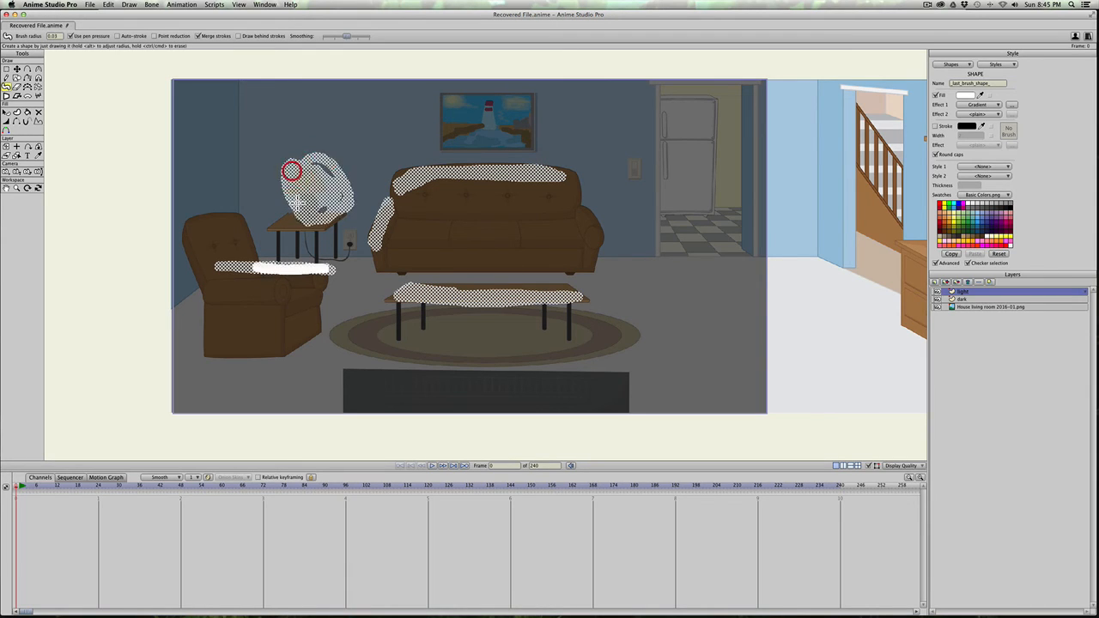
{"action": "mouse_move", "coordinate": [297, 216]}
{"action": "left_mouse_down"}
{"action": "mouse_move", "coordinate": [322, 189]}
{"action": "mouse_move", "coordinate": [314, 217]}
{"action": "mouse_move", "coordinate": [312, 165]}
{"action": "mouse_move", "coordinate": [297, 186]}
{"action": "mouse_move", "coordinate": [277, 140]}
{"action": "mouse_move", "coordinate": [313, 214]}
{"action": "mouse_move", "coordinate": [287, 184]}
{"action": "left_mouse_up"}
{"action": "key", "text": "super+r"}
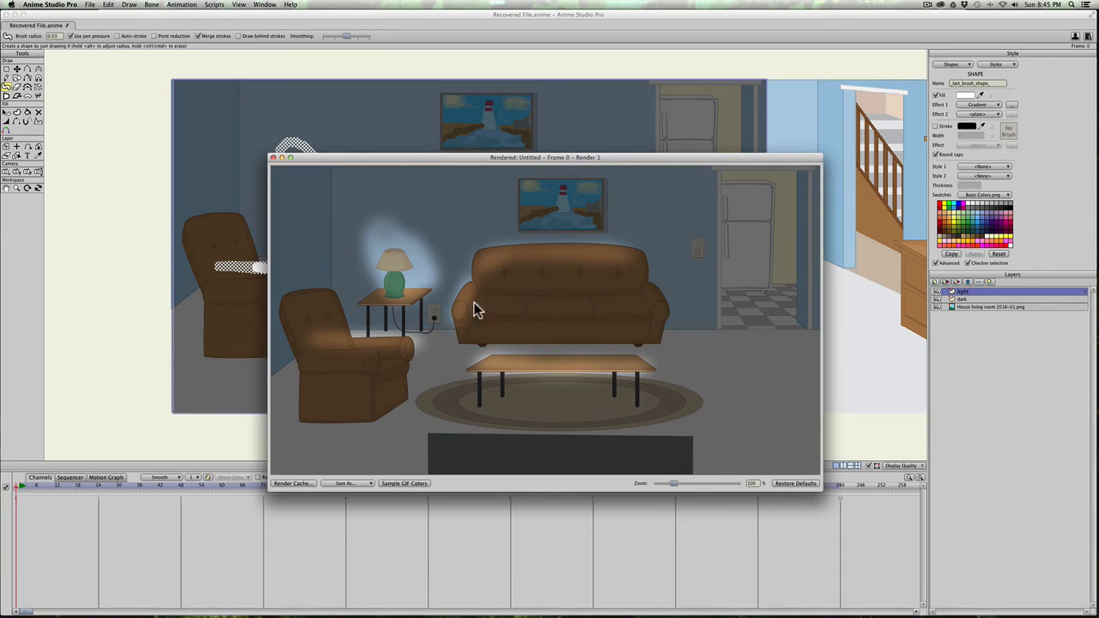
{"action": "left_click", "coordinate": [273, 158]}
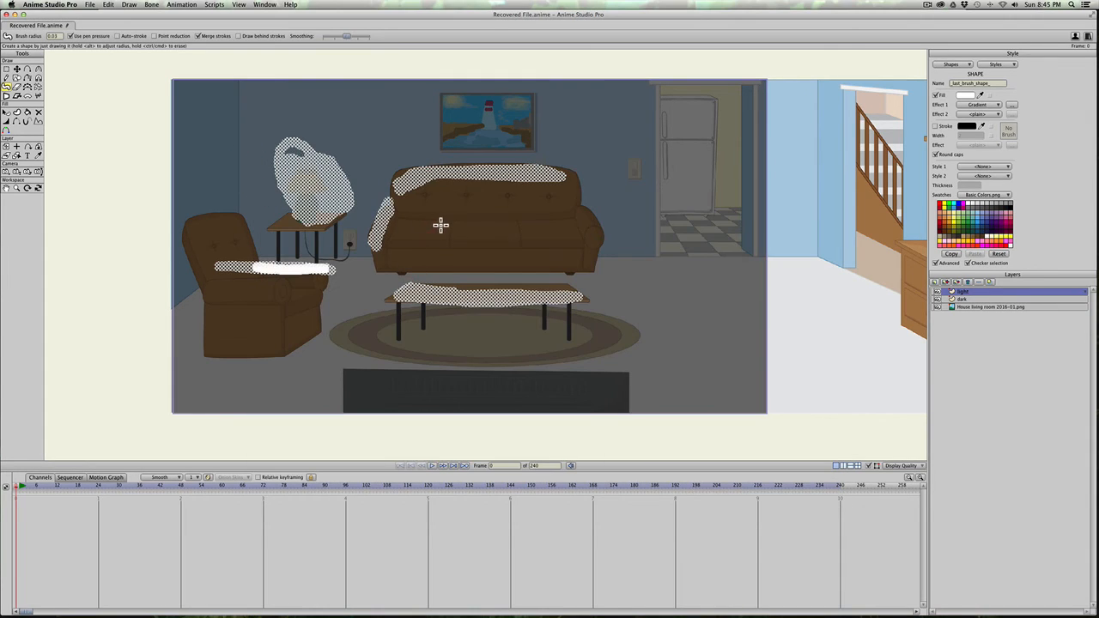
Step: Paint white highlights on the sofa's seat cushions and on the arm nearest the doorway, and render the frame
{"action": "left_click_drag", "start_coordinate": [441, 223], "coordinate": [437, 243]}
{"action": "left_click_drag", "start_coordinate": [503, 219], "coordinate": [504, 222]}
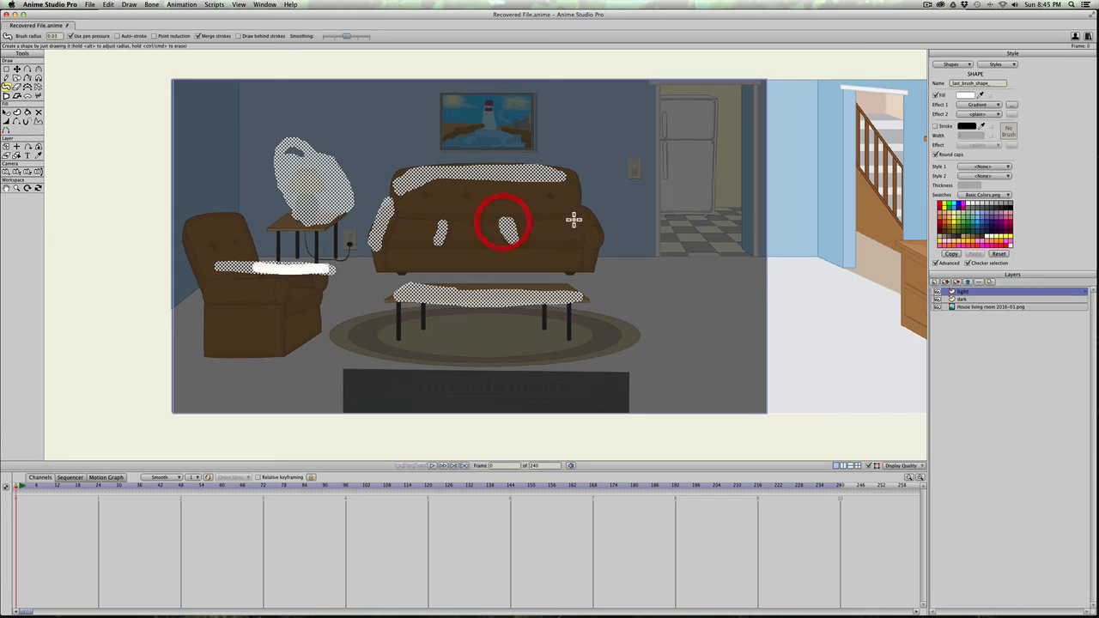
{"action": "left_click_drag", "start_coordinate": [571, 213], "coordinate": [577, 243]}
{"action": "mouse_move", "coordinate": [510, 224]}
{"action": "left_mouse_down"}
{"action": "mouse_move", "coordinate": [448, 233]}
{"action": "mouse_move", "coordinate": [396, 243]}
{"action": "left_mouse_up"}
{"action": "key", "text": "super+r"}
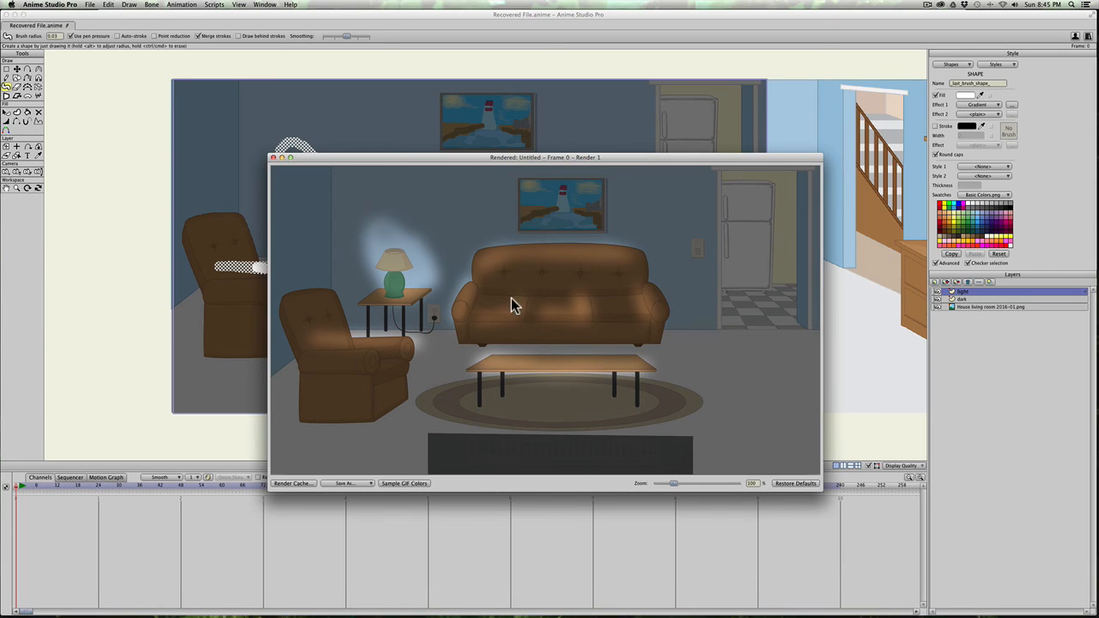
{"action": "left_click", "coordinate": [273, 157]}
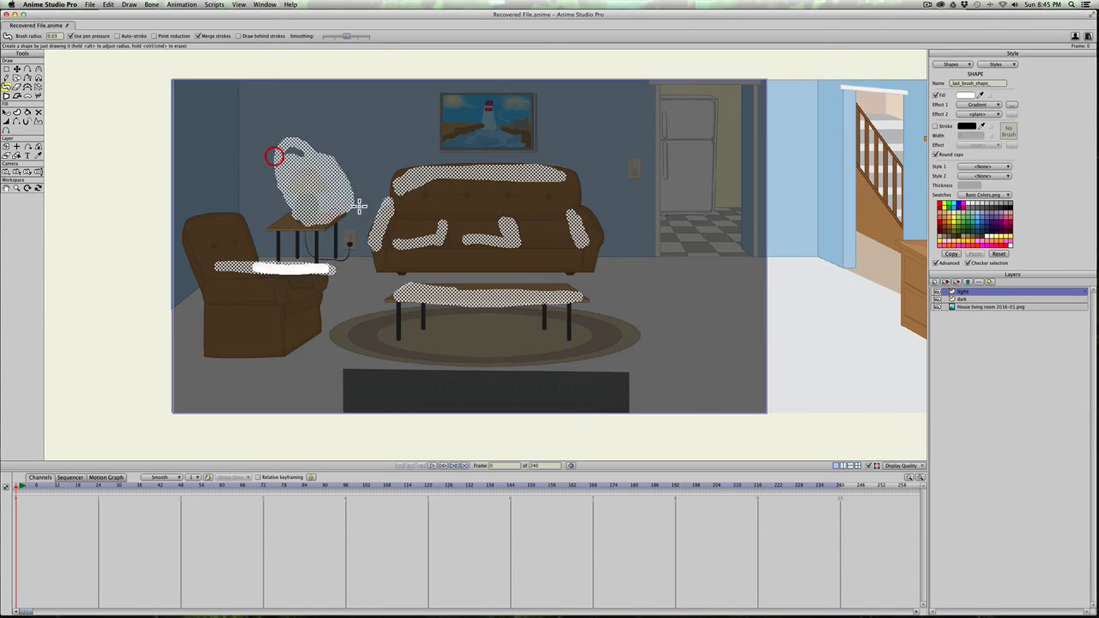
Step: Hide the dark layer and render the frame to see the light strokes on the undarkened room
{"action": "left_click", "coordinate": [937, 299]}
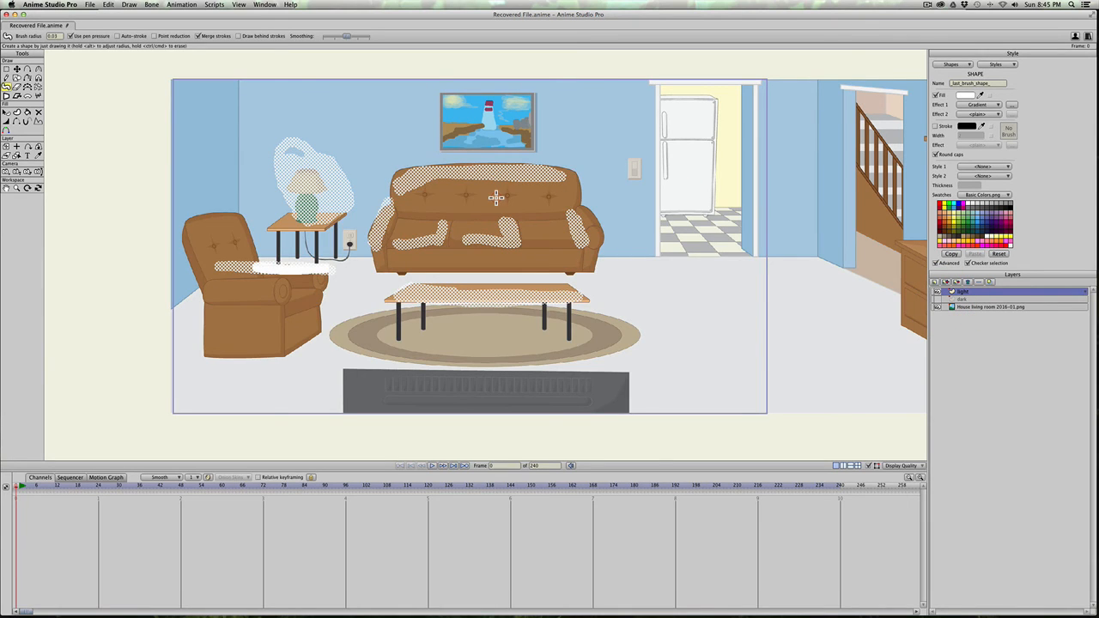
{"action": "key", "text": "super+r"}
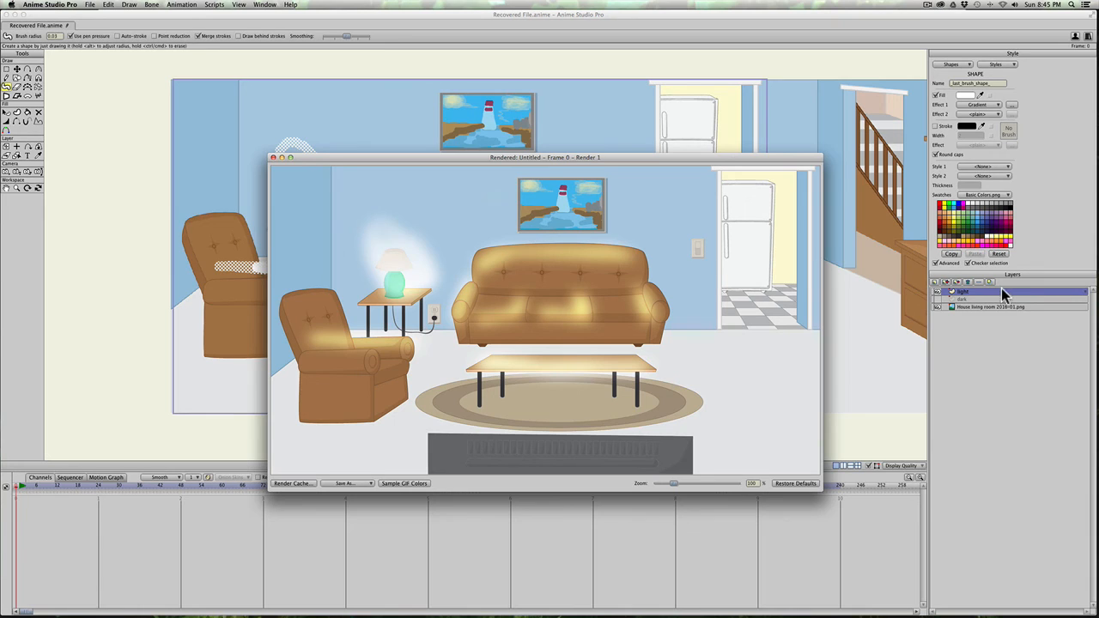
{"action": "left_click", "coordinate": [273, 159]}
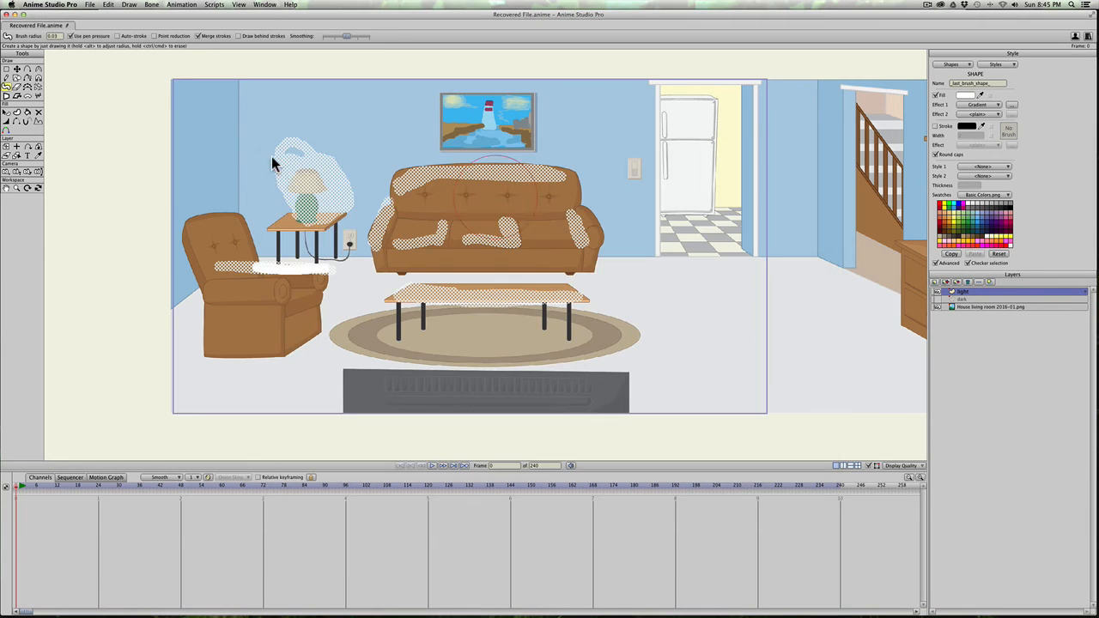
Step: Change the light layer's blending mode to Screen and render the frame
{"action": "double_click", "coordinate": [994, 294]}
{"action": "left_click", "coordinate": [654, 329]}
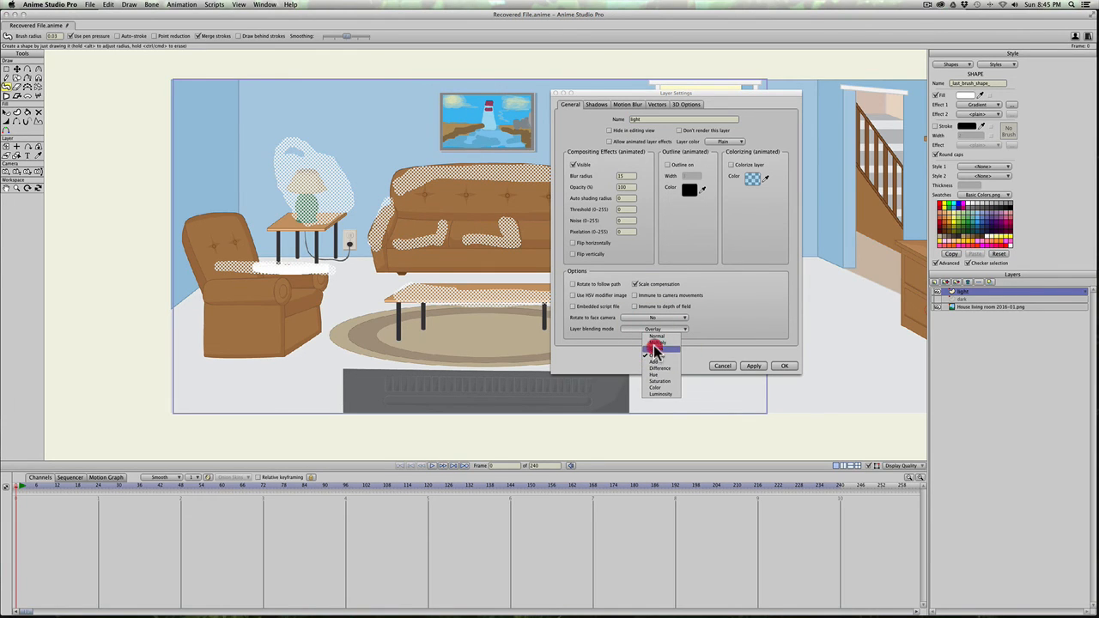
{"action": "left_click", "coordinate": [656, 349]}
{"action": "left_click", "coordinate": [785, 366]}
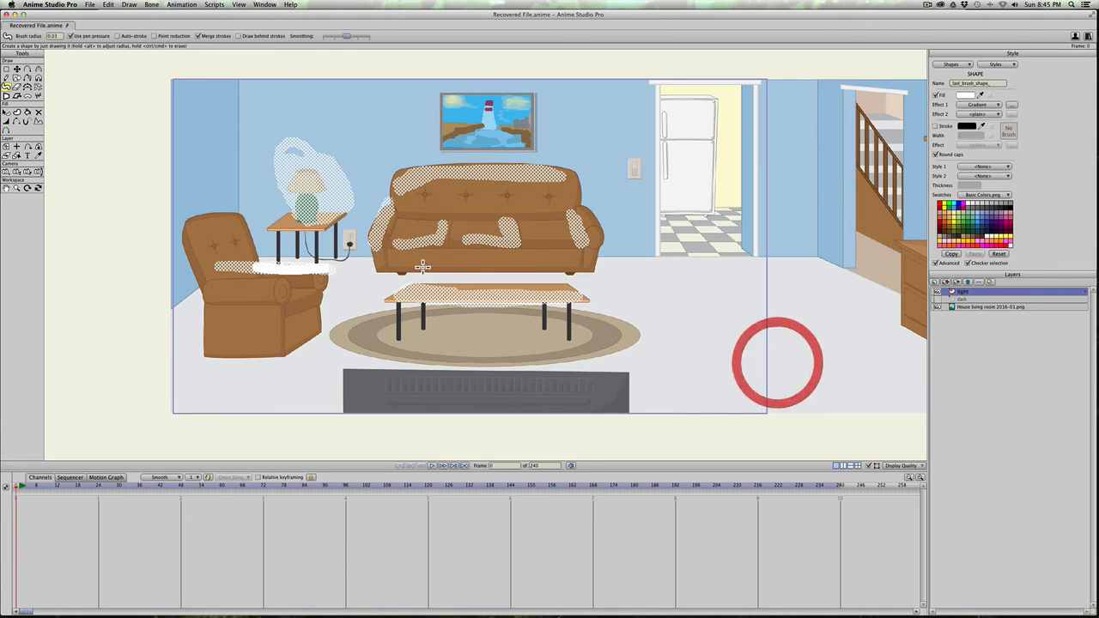
{"action": "key", "text": "super+r"}
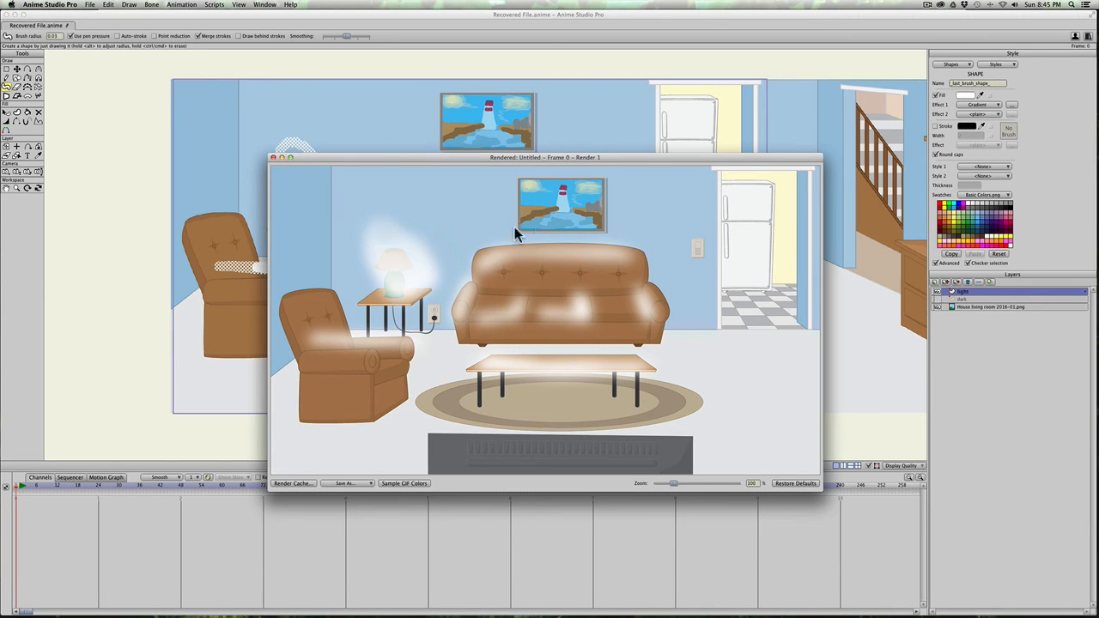
{"action": "left_click", "coordinate": [273, 158]}
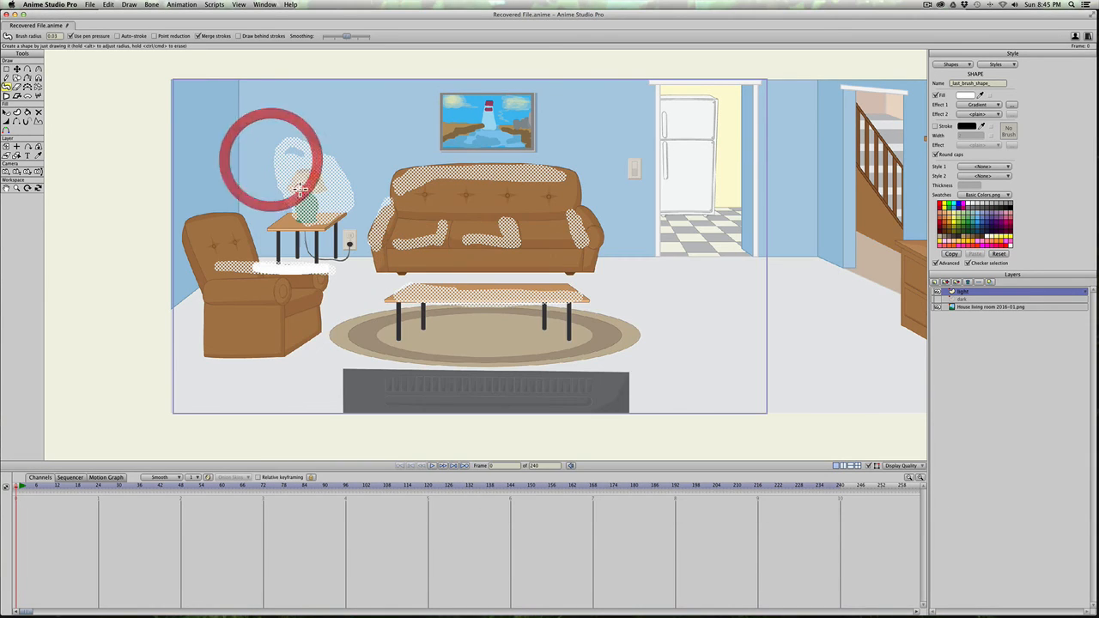
Step: Replace all strokes on the light layer with thin 0.01-radius white highlights along the sofa's arms, back and seat cushions, and render the frame
{"action": "key", "text": "super+a"}
{"action": "key", "text": "super+BackSpace"}
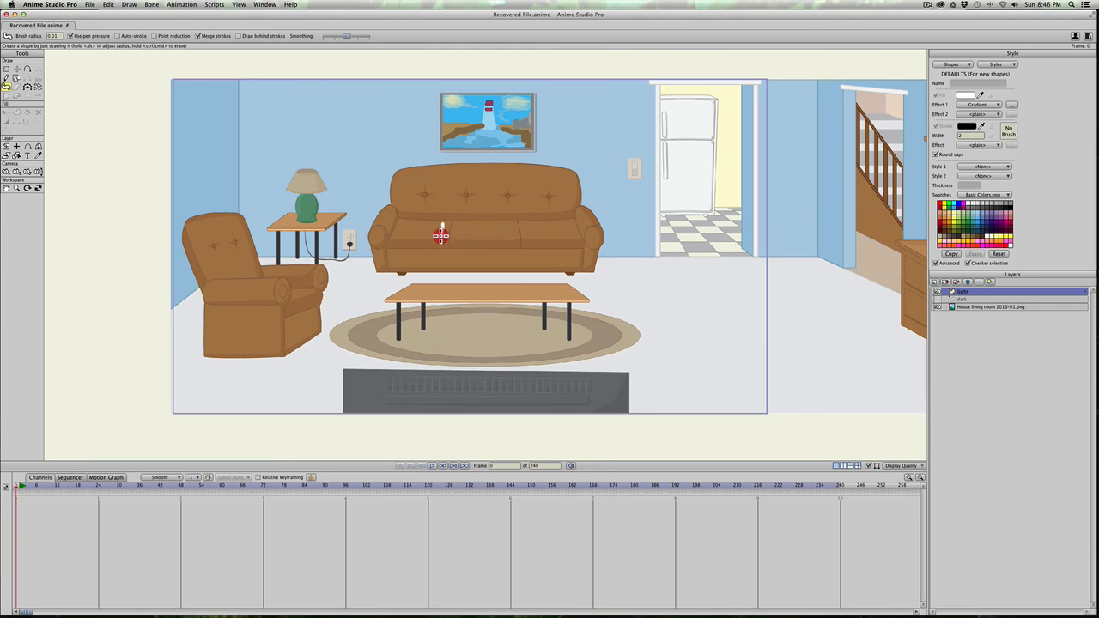
{"action": "left_click_drag", "start_coordinate": [441, 236], "coordinate": [441, 239]}
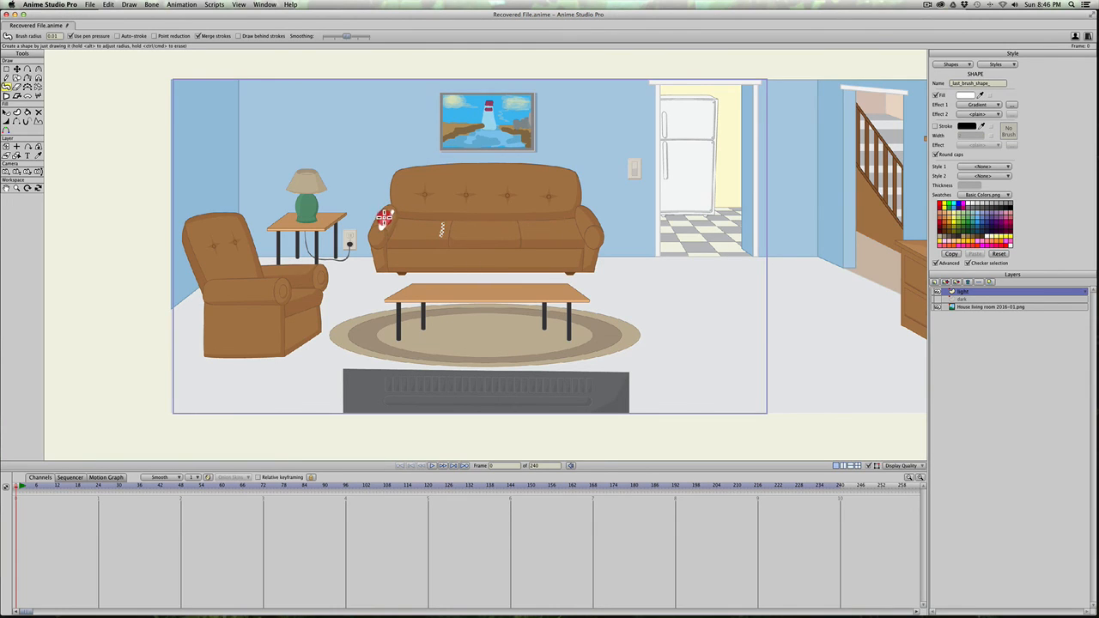
{"action": "left_click_drag", "start_coordinate": [384, 218], "coordinate": [381, 228]}
{"action": "mouse_move", "coordinate": [407, 184]}
{"action": "left_mouse_down"}
{"action": "mouse_move", "coordinate": [483, 167]}
{"action": "mouse_move", "coordinate": [551, 173]}
{"action": "mouse_move", "coordinate": [599, 228]}
{"action": "mouse_move", "coordinate": [486, 237]}
{"action": "mouse_move", "coordinate": [515, 224]}
{"action": "mouse_move", "coordinate": [572, 229]}
{"action": "mouse_move", "coordinate": [567, 176]}
{"action": "left_mouse_up"}
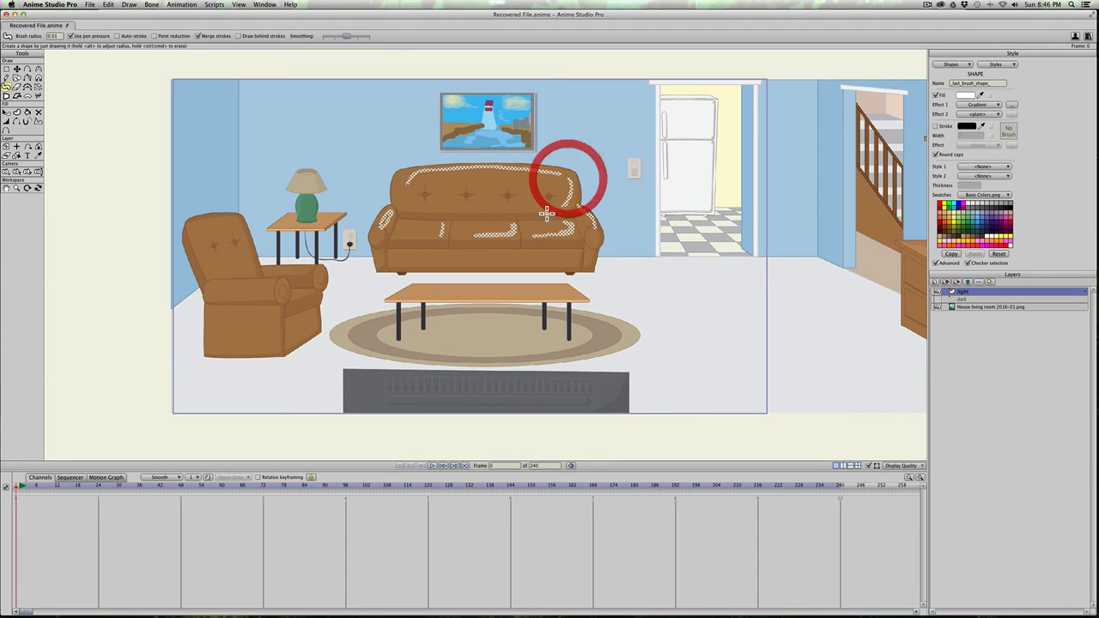
{"action": "key", "text": "super+r"}
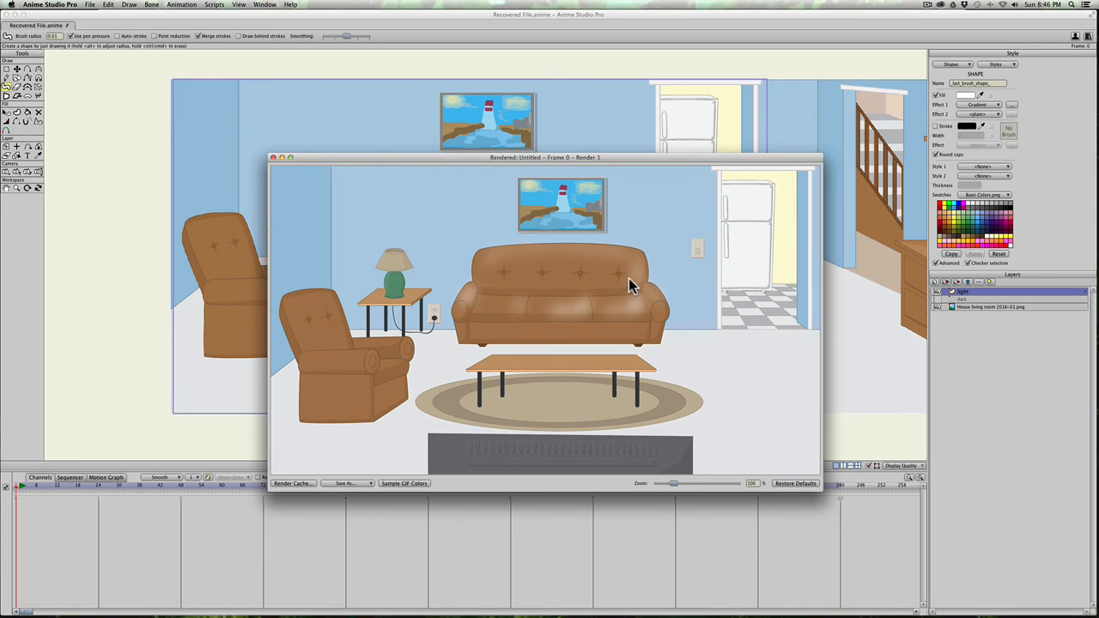
{"action": "left_click", "coordinate": [271, 161]}
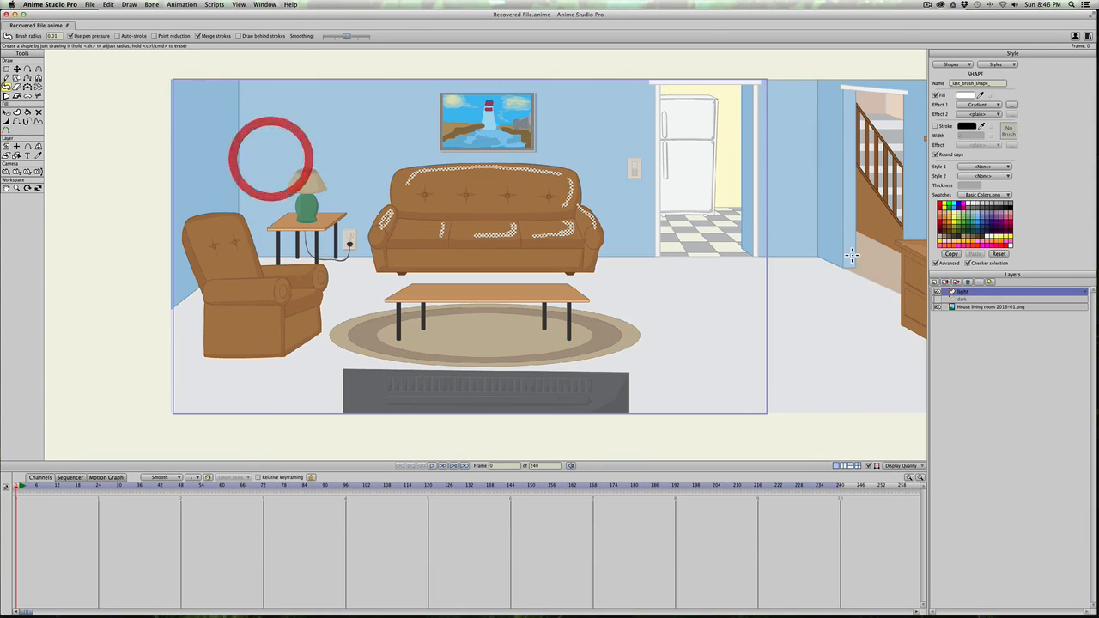
Step: Set the light layer's blur radius to 7 and render the frame to check the sofa highlights
{"action": "double_click", "coordinate": [1002, 294]}
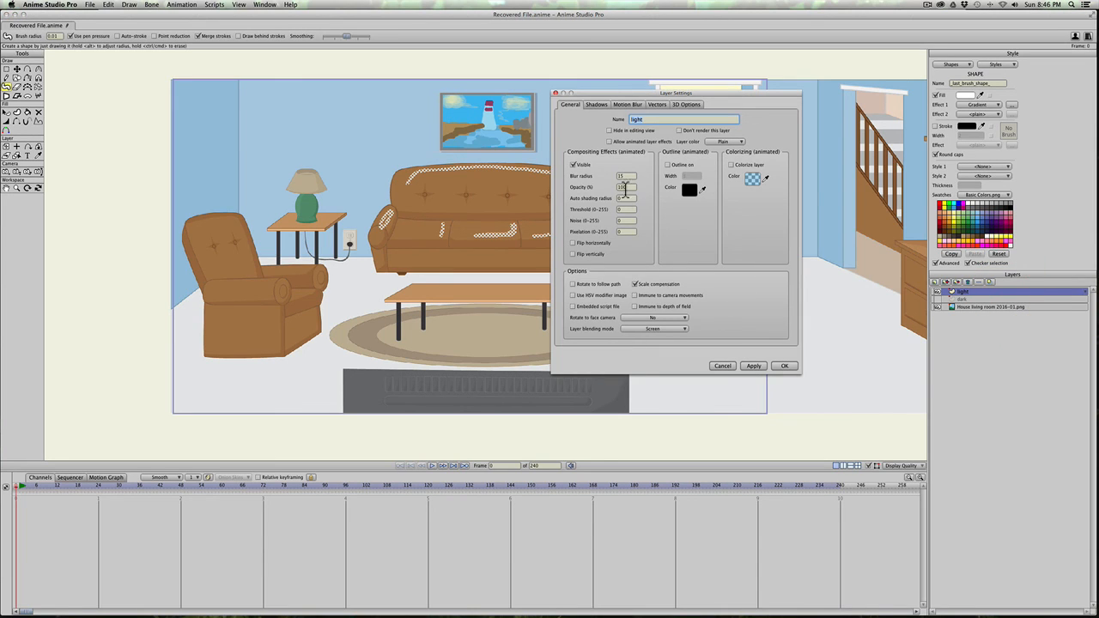
{"action": "left_click_drag", "start_coordinate": [628, 176], "coordinate": [593, 177]}
{"action": "type", "text": "7"}
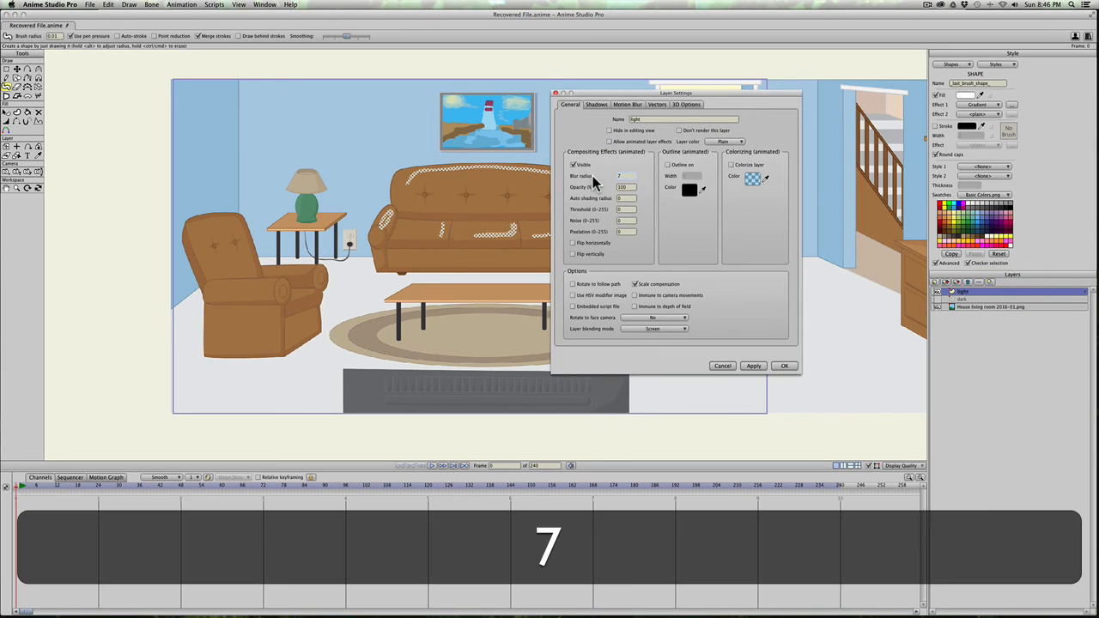
{"action": "left_click", "coordinate": [784, 366]}
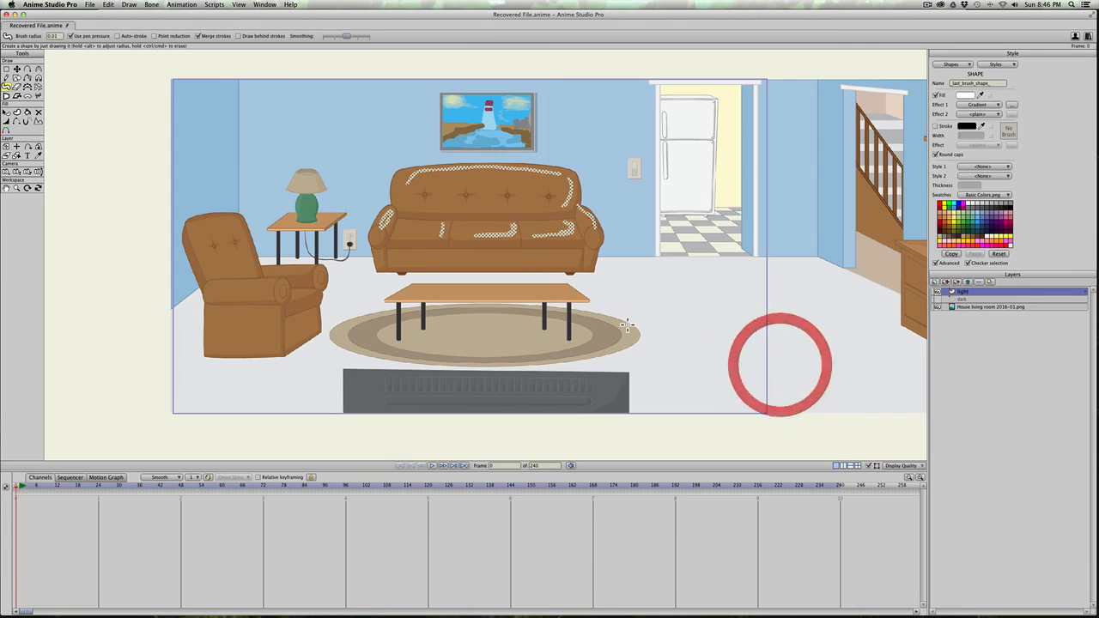
{"action": "key", "text": "super+r"}
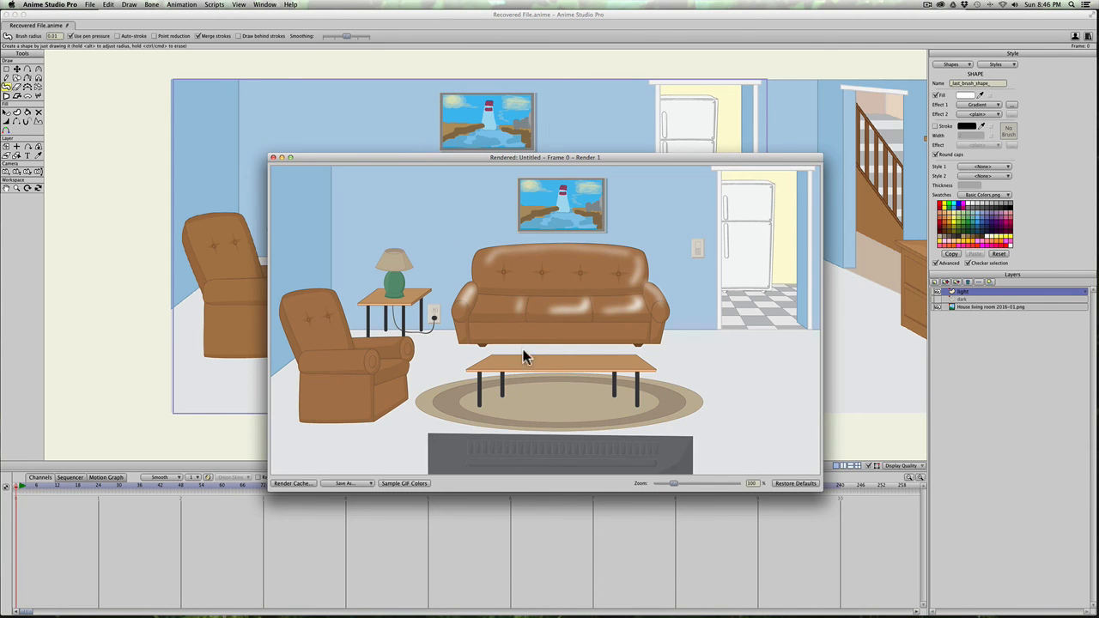
{"action": "left_click", "coordinate": [273, 158]}
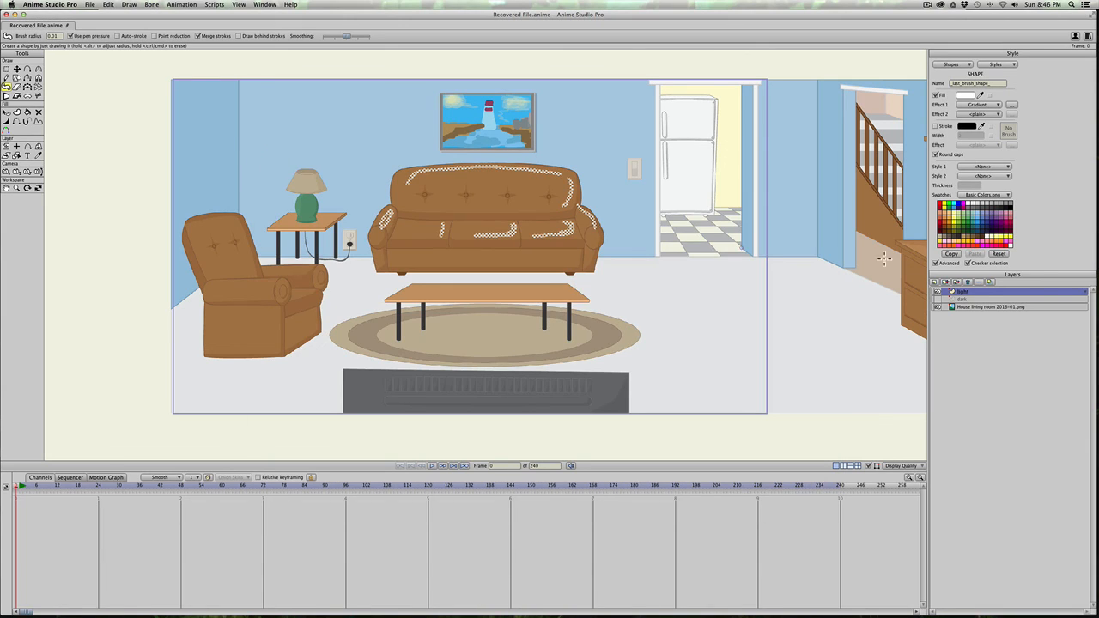
Step: Set the light layer's blur radius to 12, apply it, and render the frame
{"action": "double_click", "coordinate": [987, 292]}
{"action": "left_click_drag", "start_coordinate": [619, 176], "coordinate": [578, 181]}
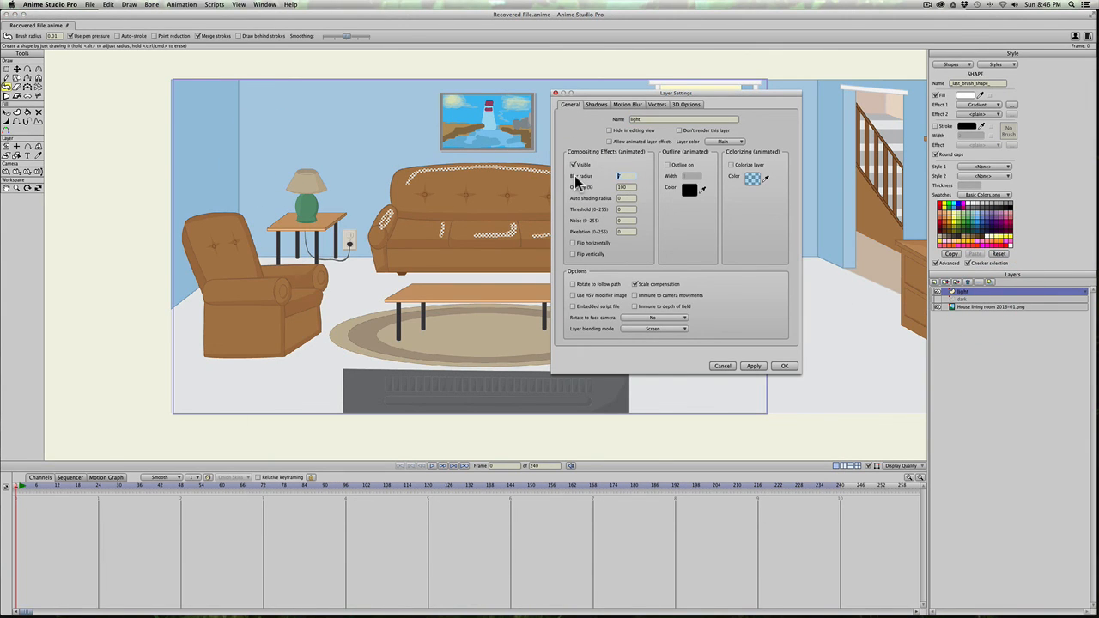
{"action": "type", "text": "12"}
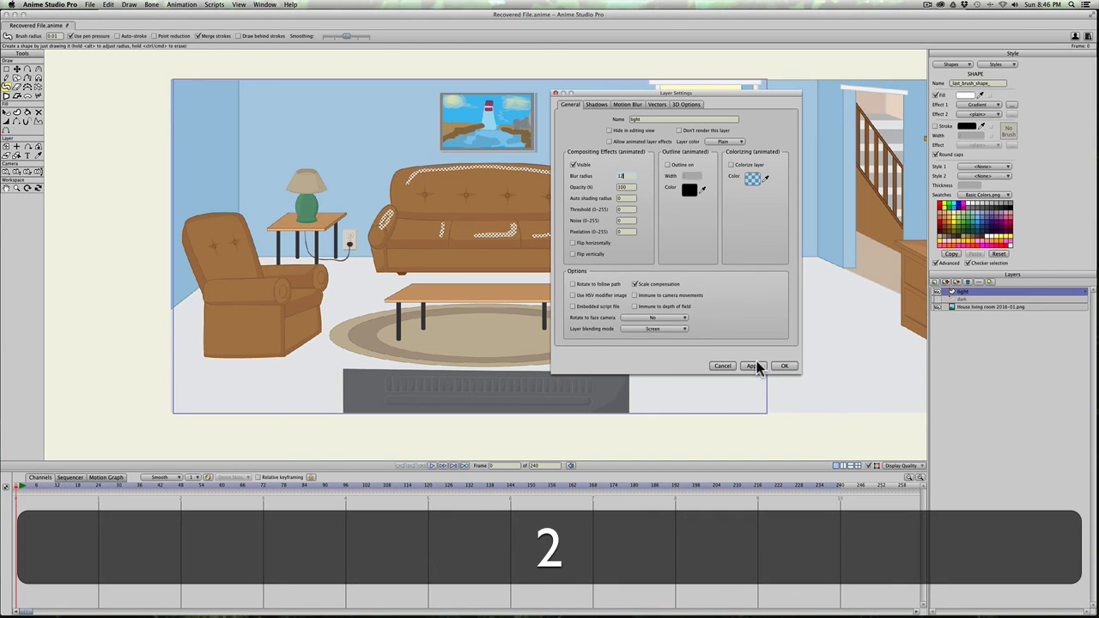
{"action": "left_click", "coordinate": [753, 366]}
{"action": "key", "text": "super+r"}
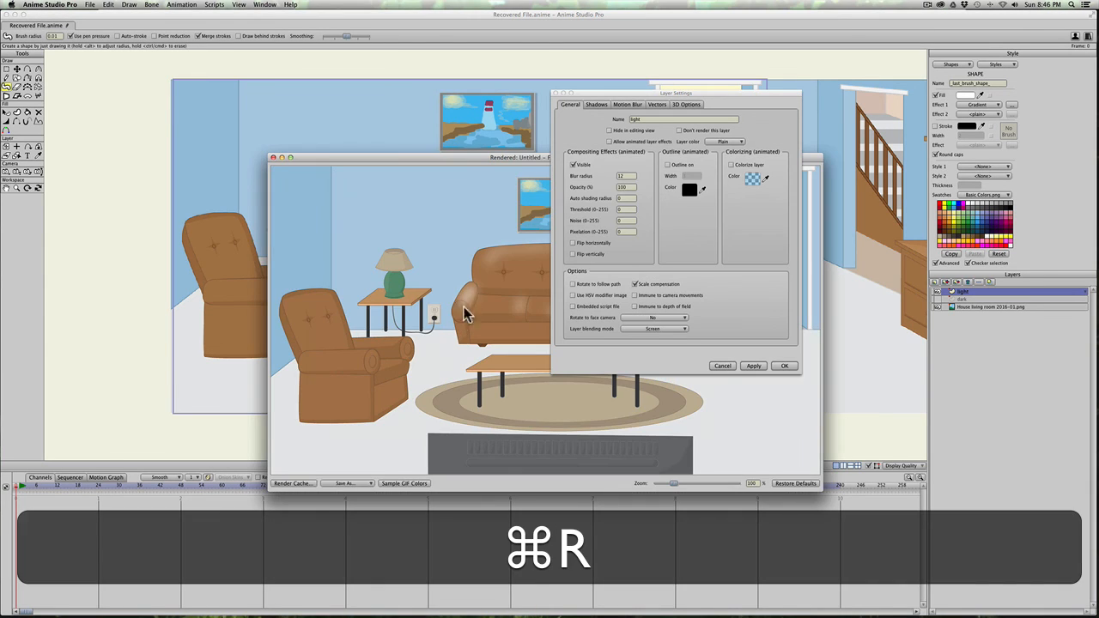
Step: Close the light layer's settings and the rendered preview to return to the scene
{"action": "left_click", "coordinate": [556, 94]}
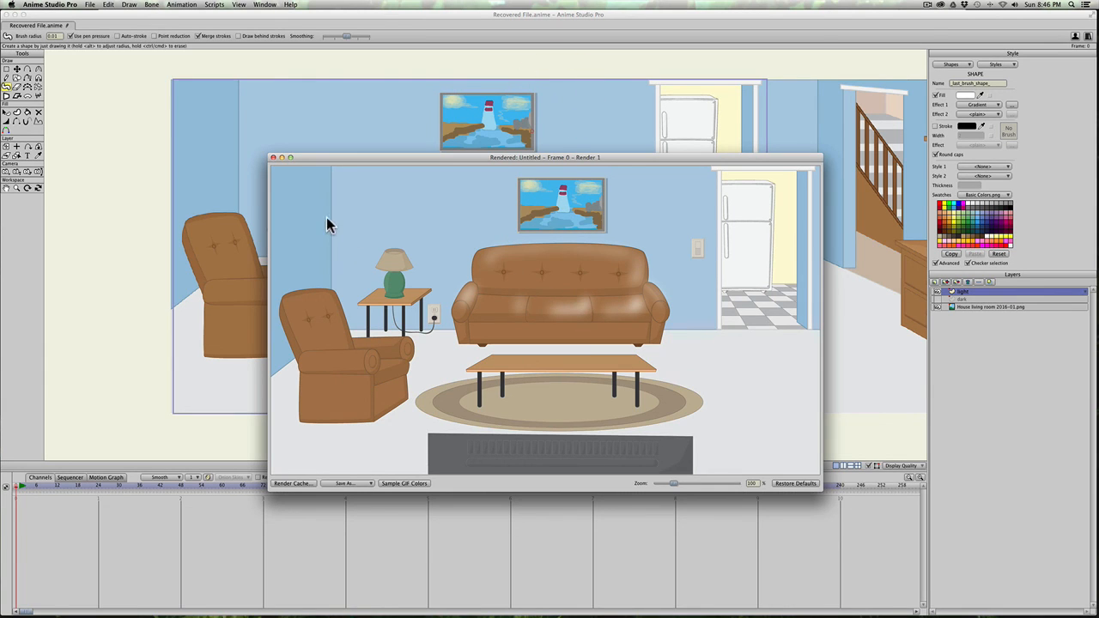
{"action": "left_click", "coordinate": [273, 157]}
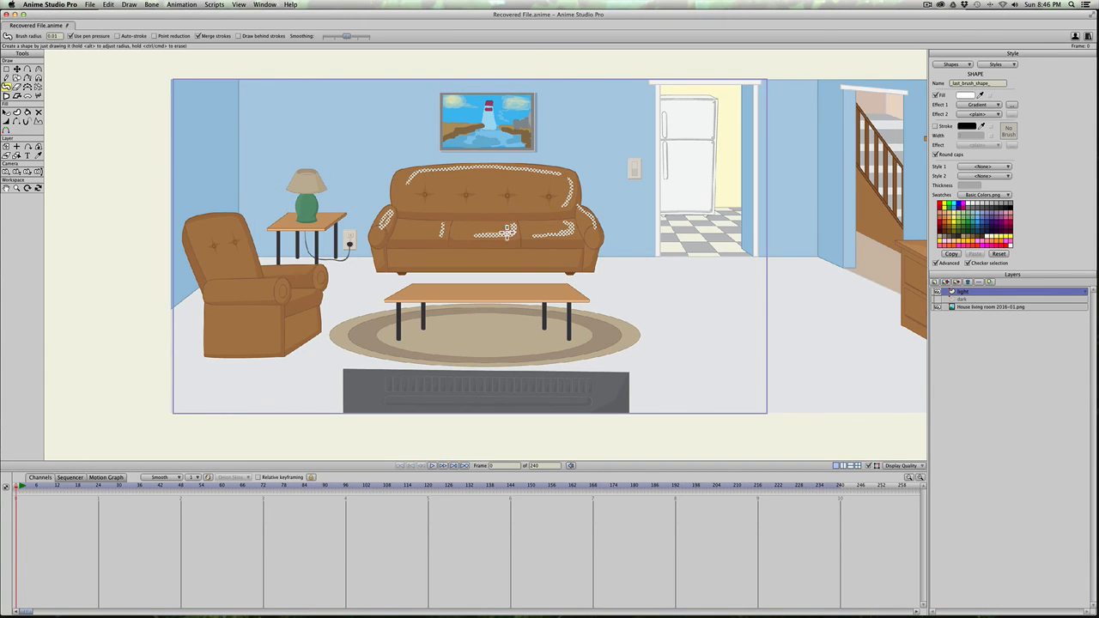
{"action": "key", "text": "super"}
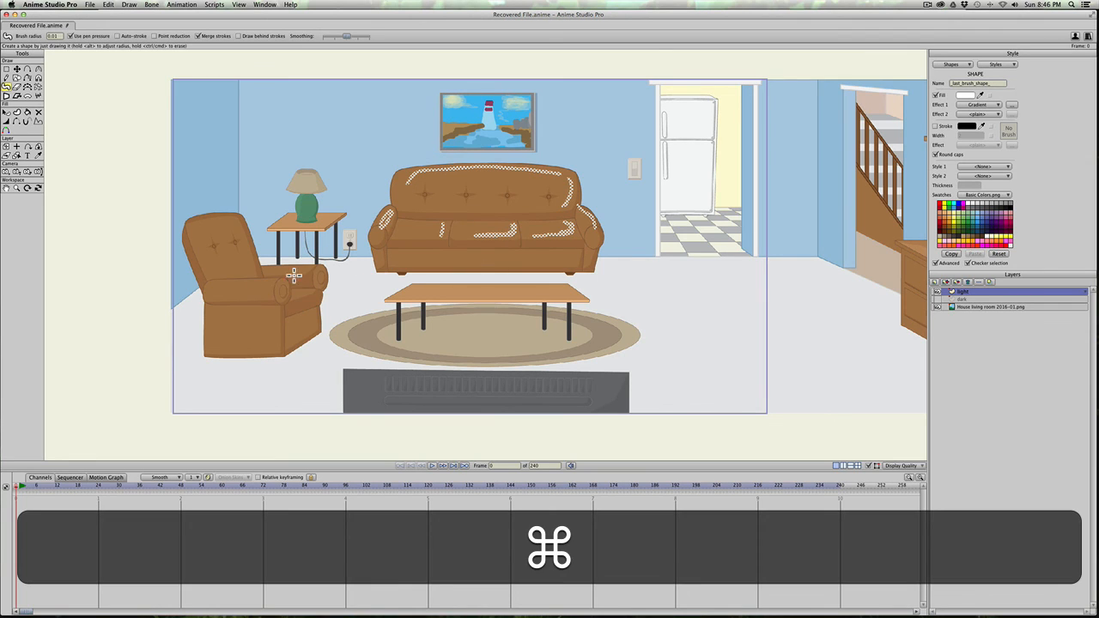
Step: Paint thin 0.01-radius white highlights on the armchair, lamp and framed picture on the light layer, and render the frame
{"action": "mouse_move", "coordinate": [305, 270]}
{"action": "left_mouse_down"}
{"action": "mouse_move", "coordinate": [249, 283]}
{"action": "mouse_move", "coordinate": [222, 222]}
{"action": "left_mouse_up"}
{"action": "mouse_move", "coordinate": [312, 198]}
{"action": "left_mouse_down"}
{"action": "mouse_move", "coordinate": [314, 214]}
{"action": "mouse_move", "coordinate": [312, 174]}
{"action": "left_mouse_up"}
{"action": "left_click_drag", "start_coordinate": [527, 111], "coordinate": [489, 139]}
{"action": "left_click_drag", "start_coordinate": [513, 109], "coordinate": [472, 130]}
{"action": "mouse_move", "coordinate": [485, 105]}
{"action": "left_mouse_down"}
{"action": "mouse_move", "coordinate": [453, 126]}
{"action": "mouse_move", "coordinate": [456, 101]}
{"action": "left_mouse_up"}
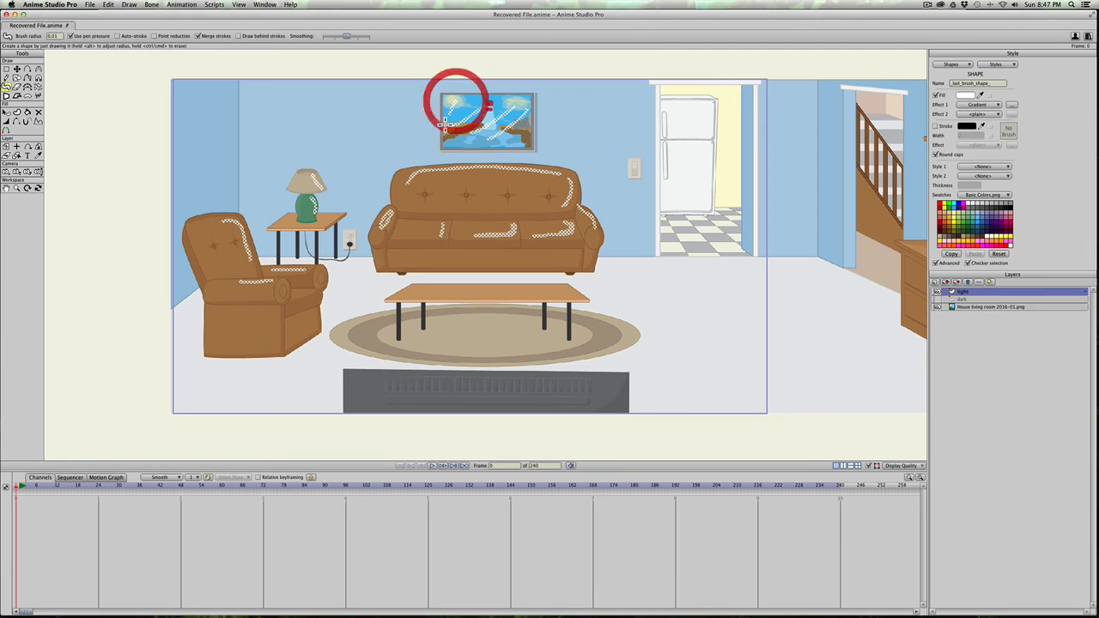
{"action": "key", "text": "super+r"}
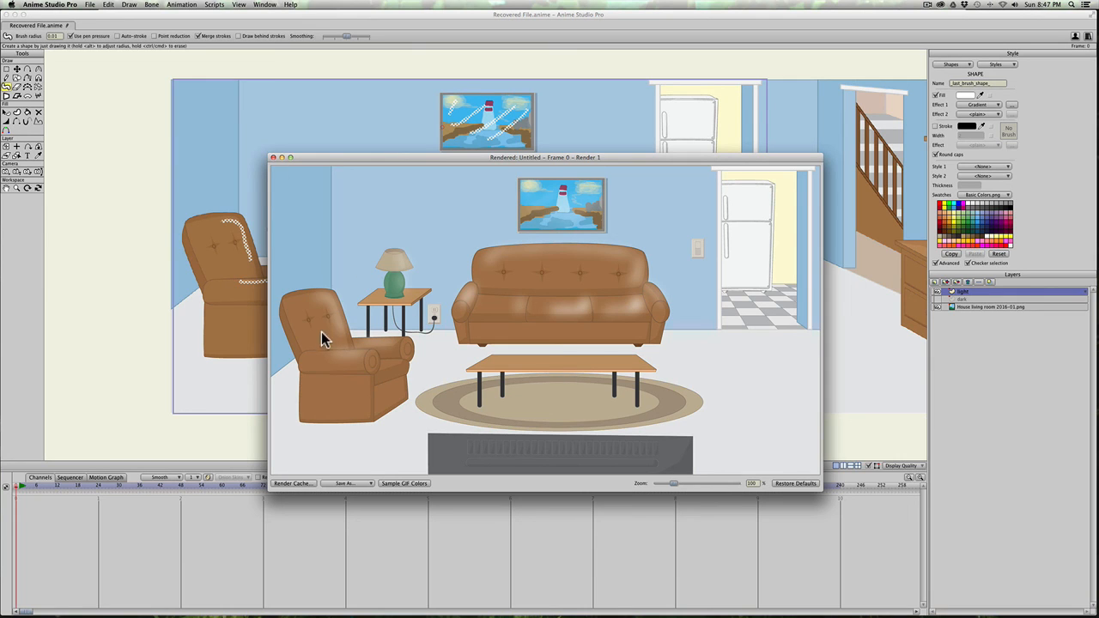
{"action": "left_click", "coordinate": [272, 158]}
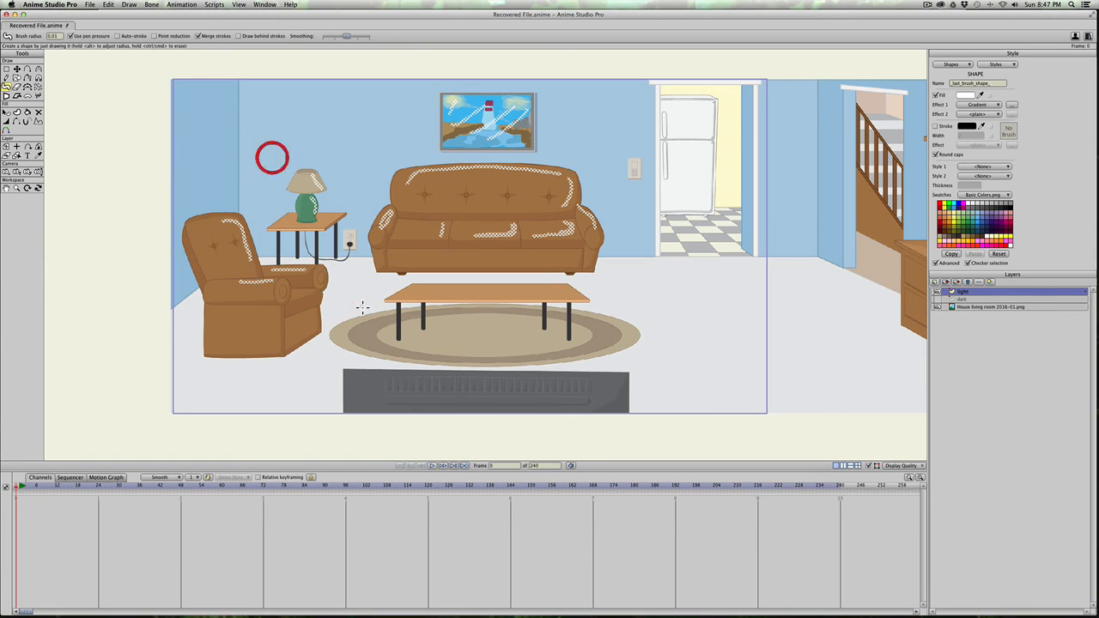
Step: Delete all highlight strokes from the light layer
{"action": "key", "text": "super+a"}
{"action": "key", "text": "super+BackSpace"}
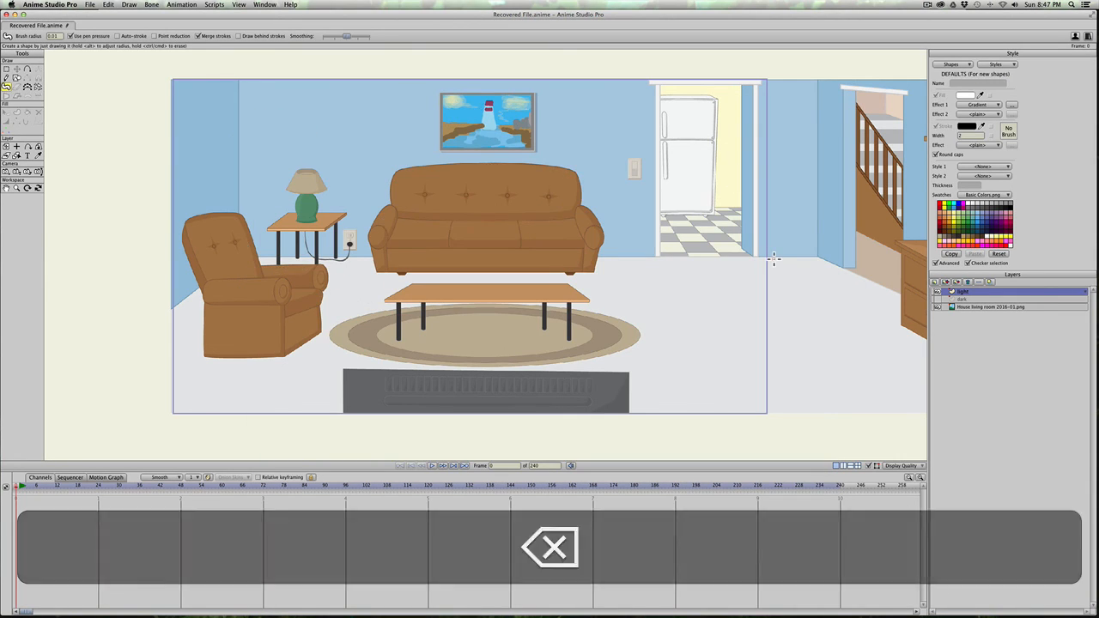